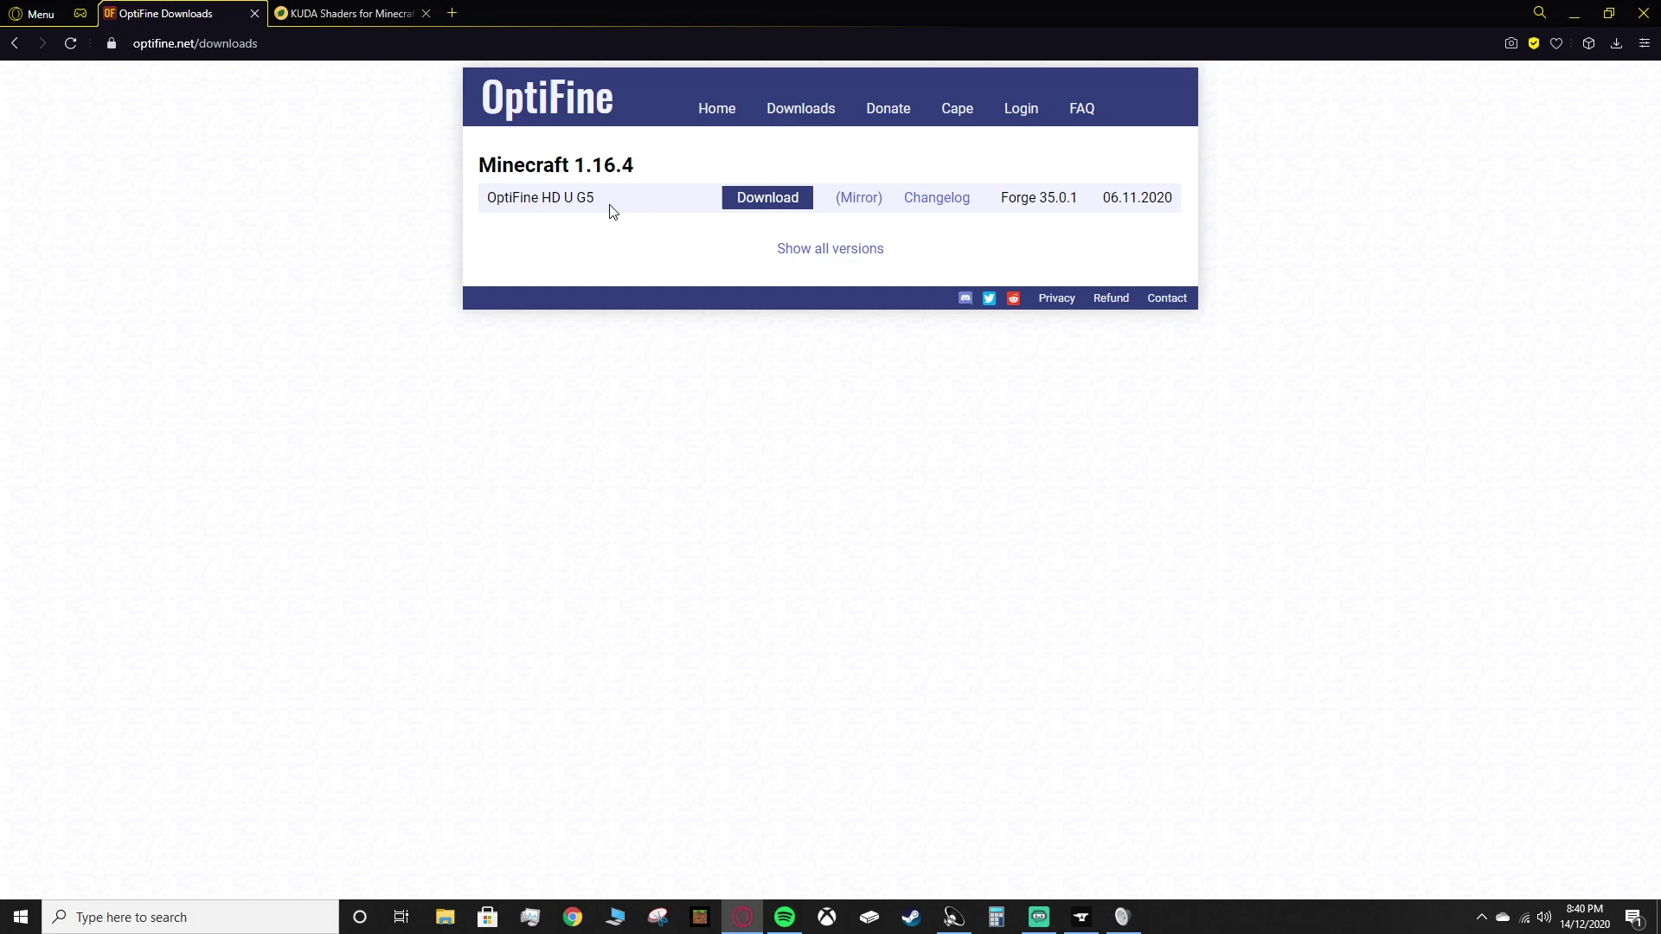
Step: Show all OptiFine versions and locate the Minecraft 1.12.2 section in the list
{"action": "left_click", "coordinate": [789, 246]}
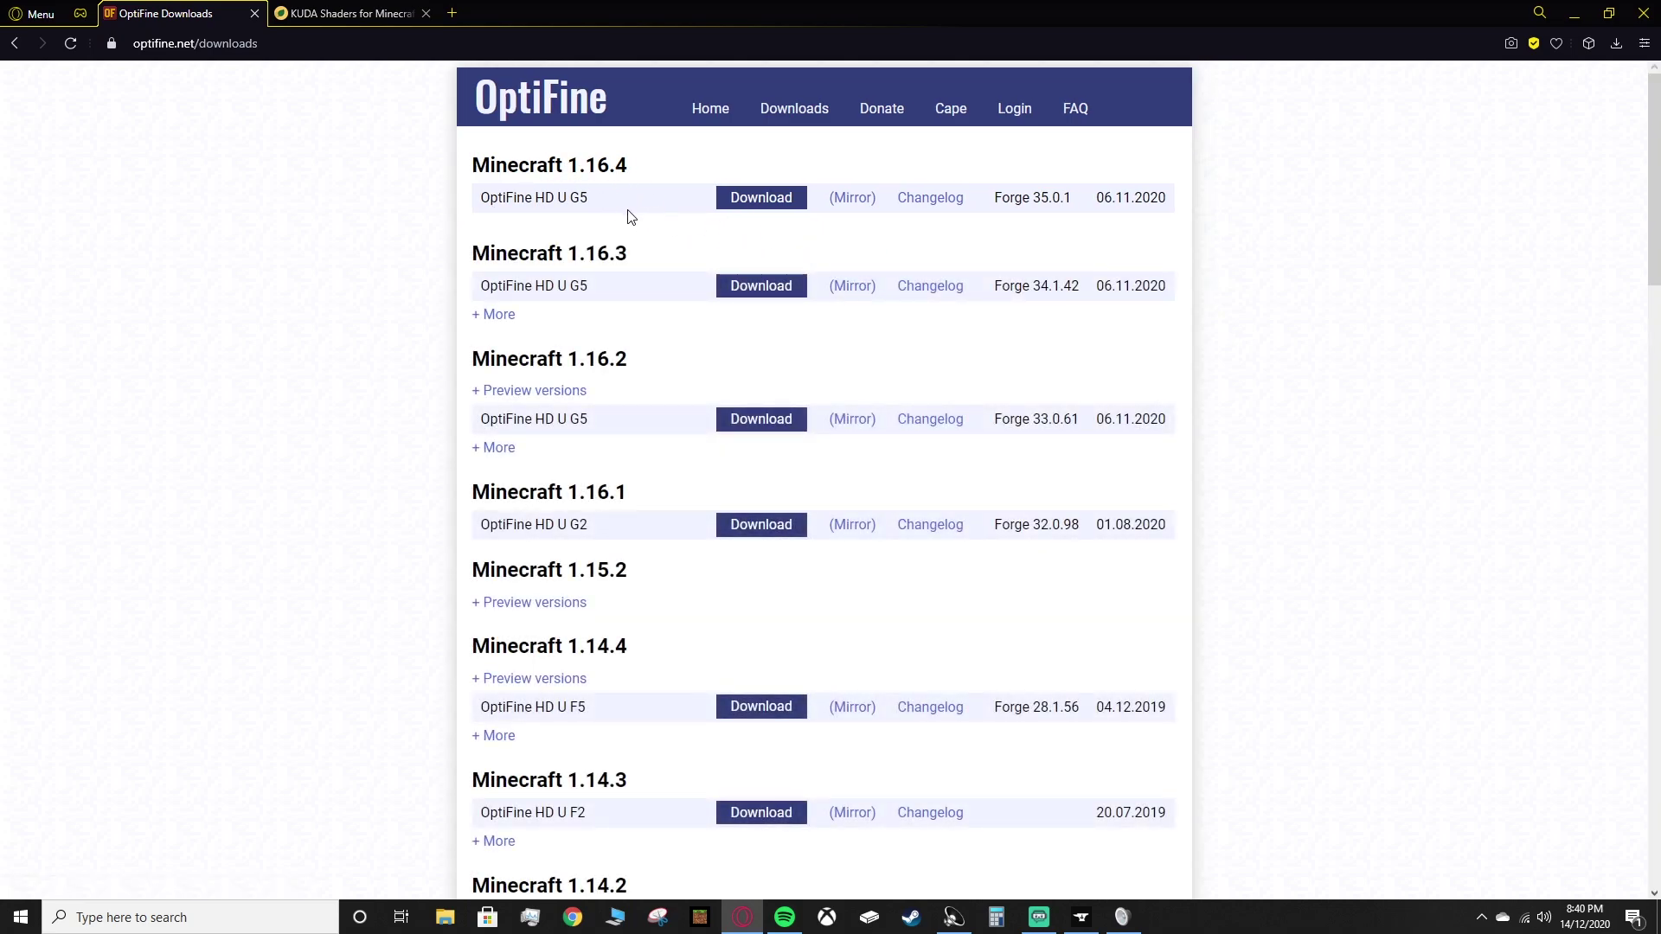
{"action": "scroll", "coordinate": [637, 230], "scroll_direction": "down", "scroll_amount": 10}
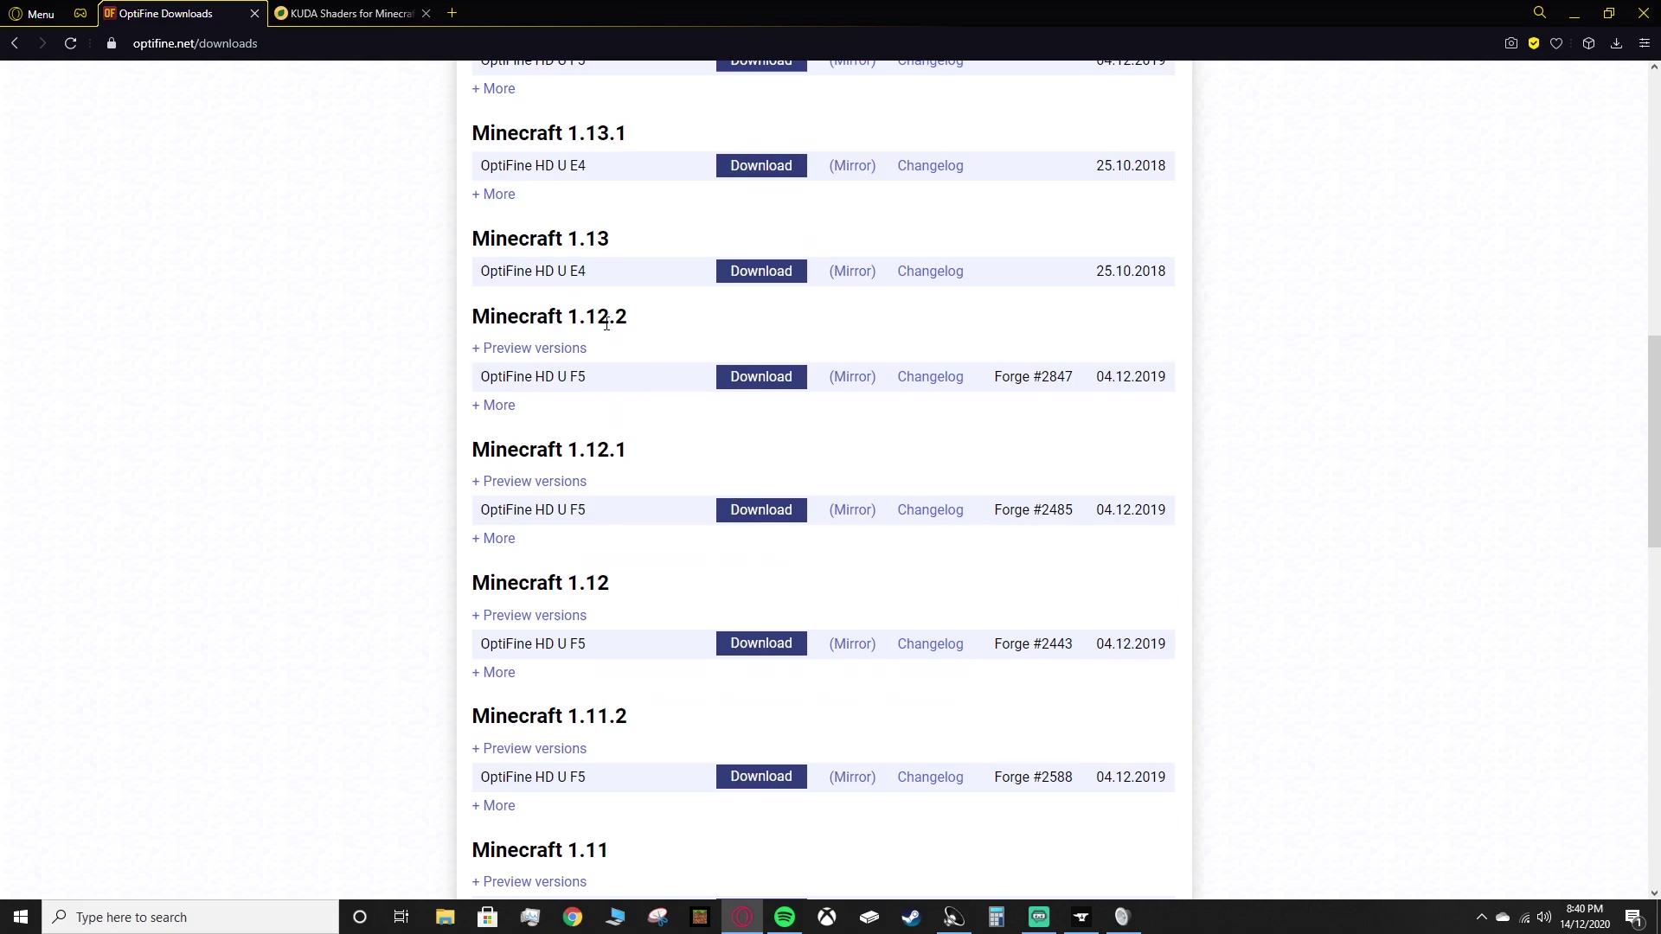
{"action": "left_click_drag", "start_coordinate": [478, 317], "coordinate": [630, 318]}
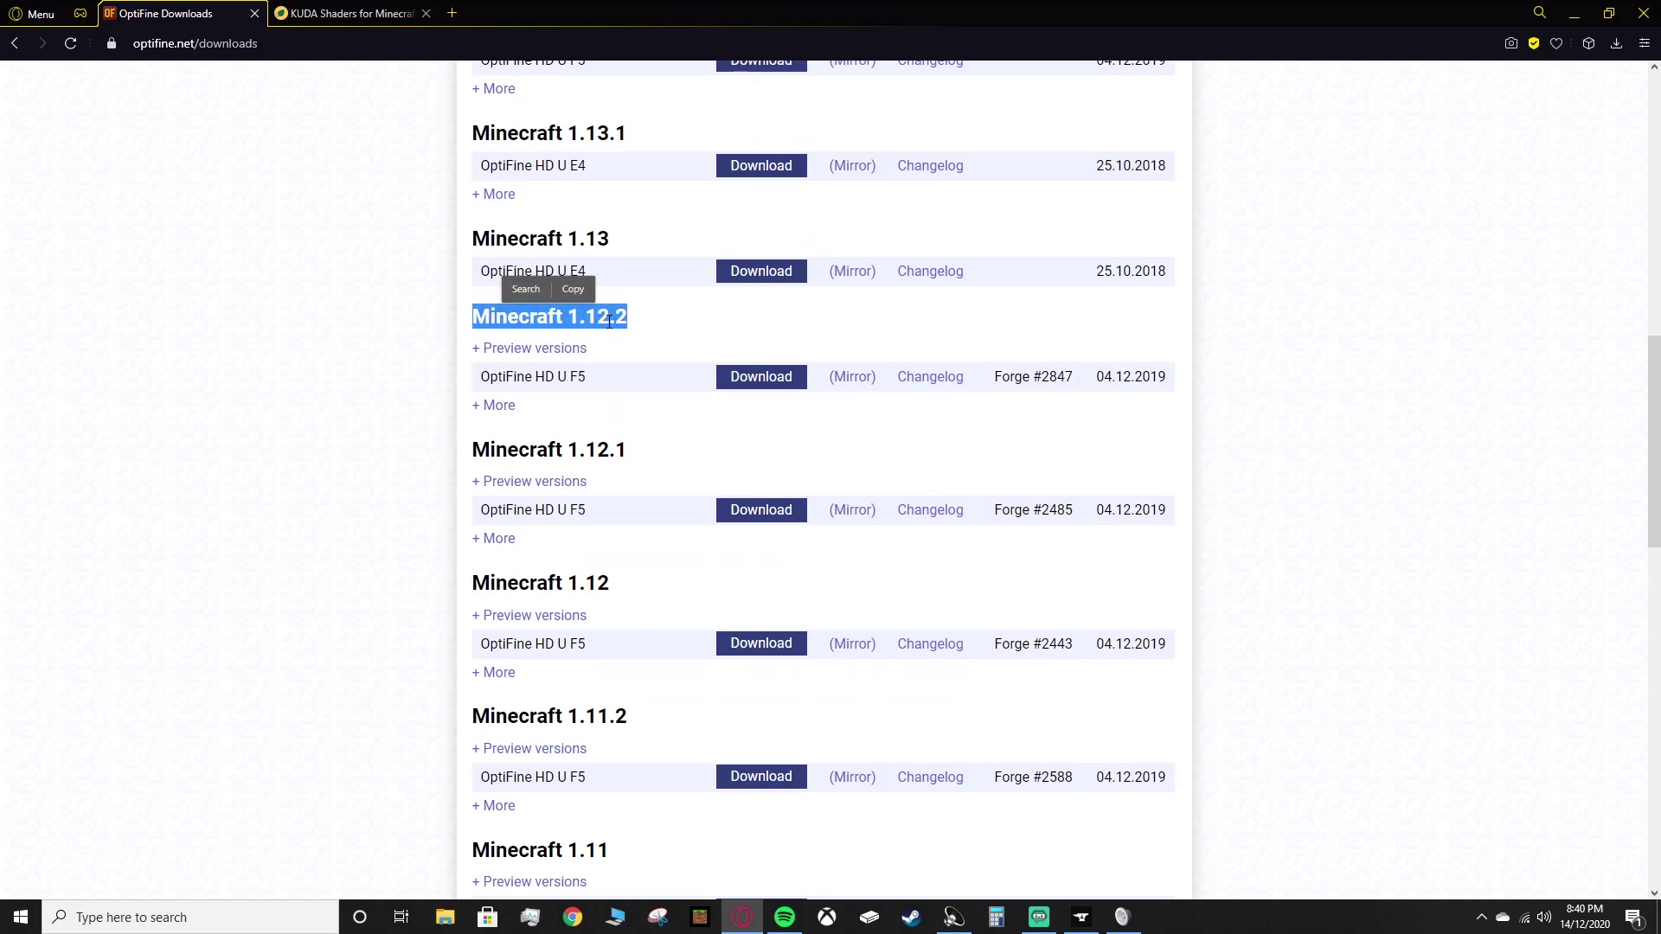
{"action": "left_click", "coordinate": [638, 324]}
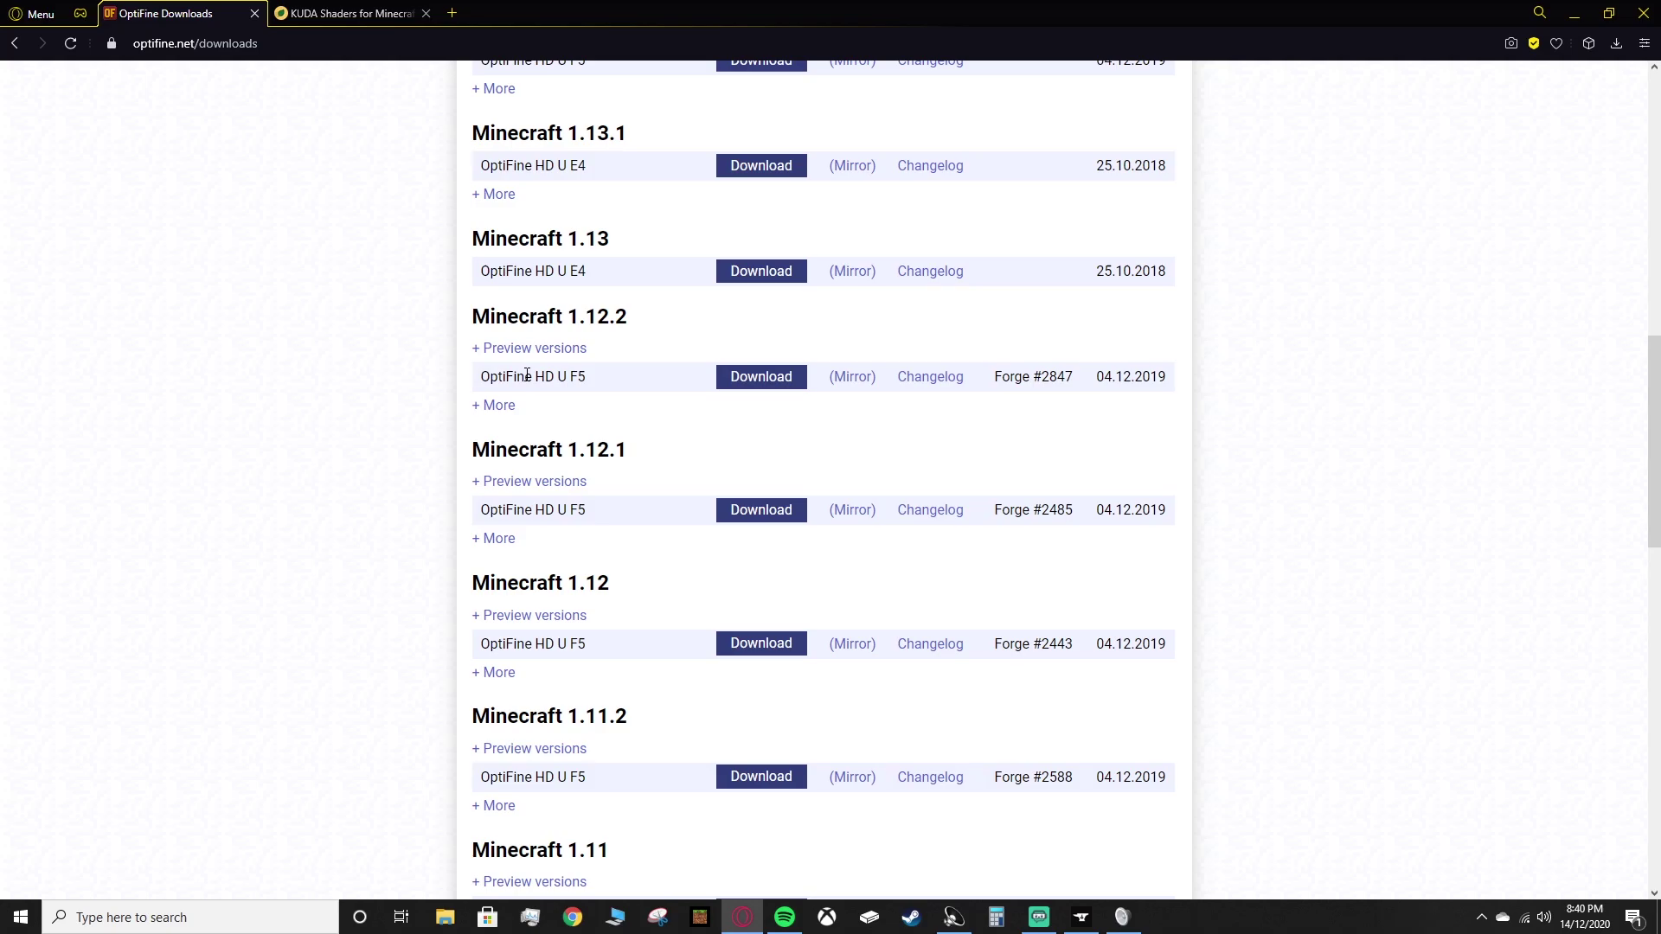
Step: Download OptiFine HD U F5 for Minecraft 1.12.2, skipping the advertisement, and save the jar file in the Downloads folder
{"action": "left_click", "coordinate": [725, 386]}
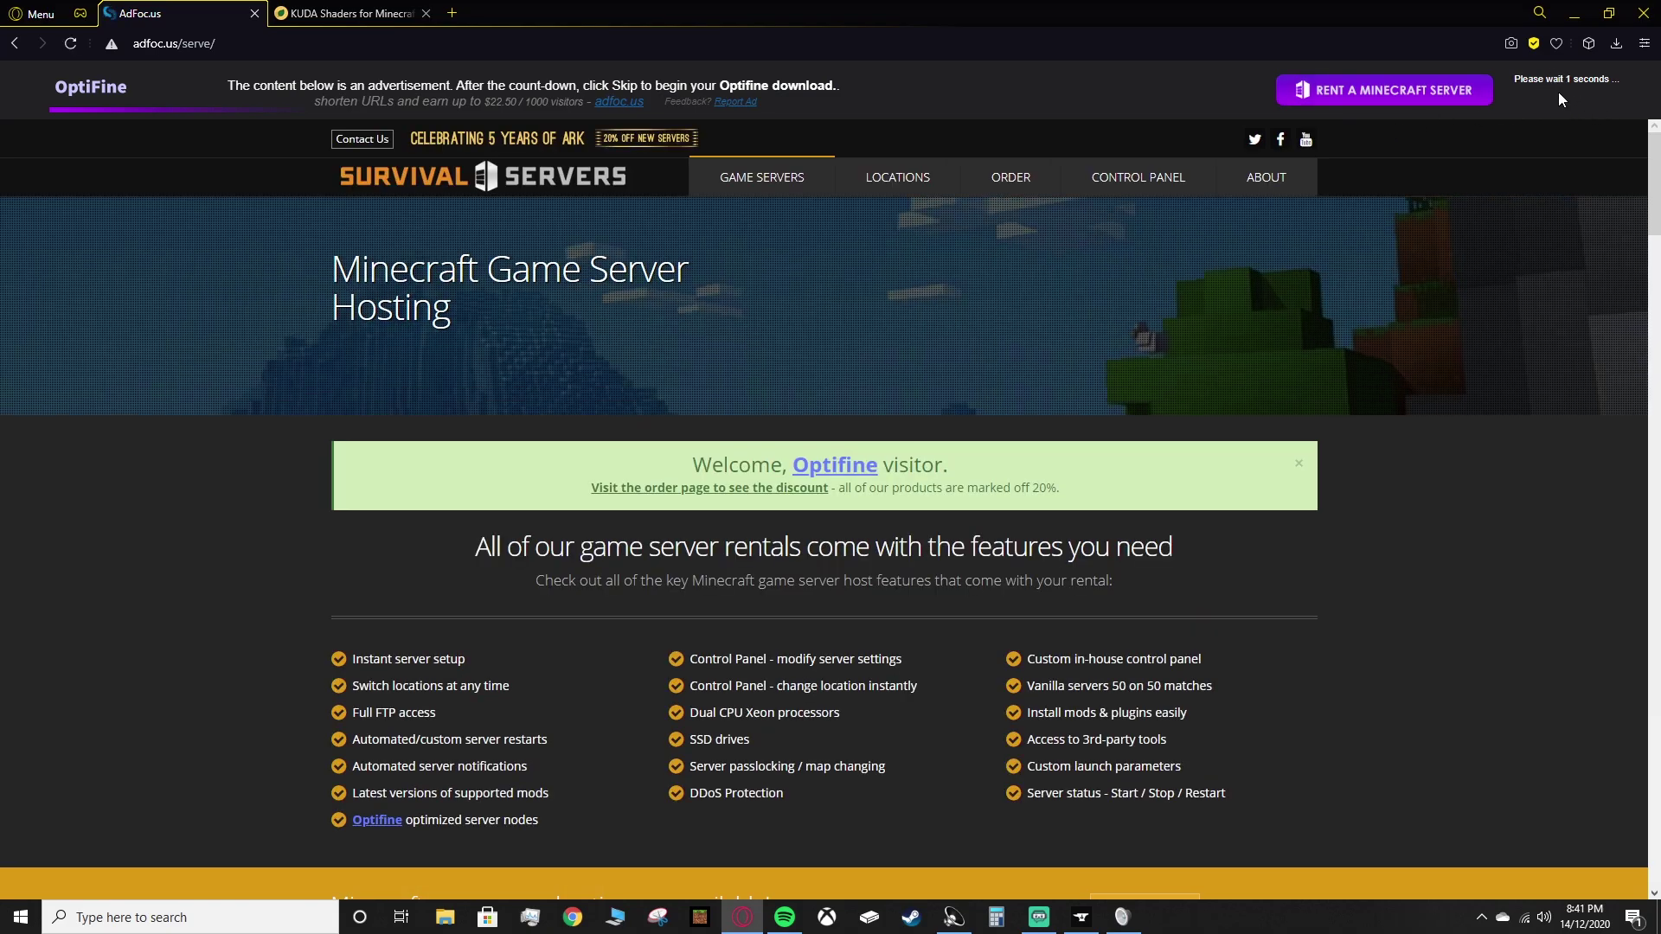
{"action": "left_click", "coordinate": [1561, 95]}
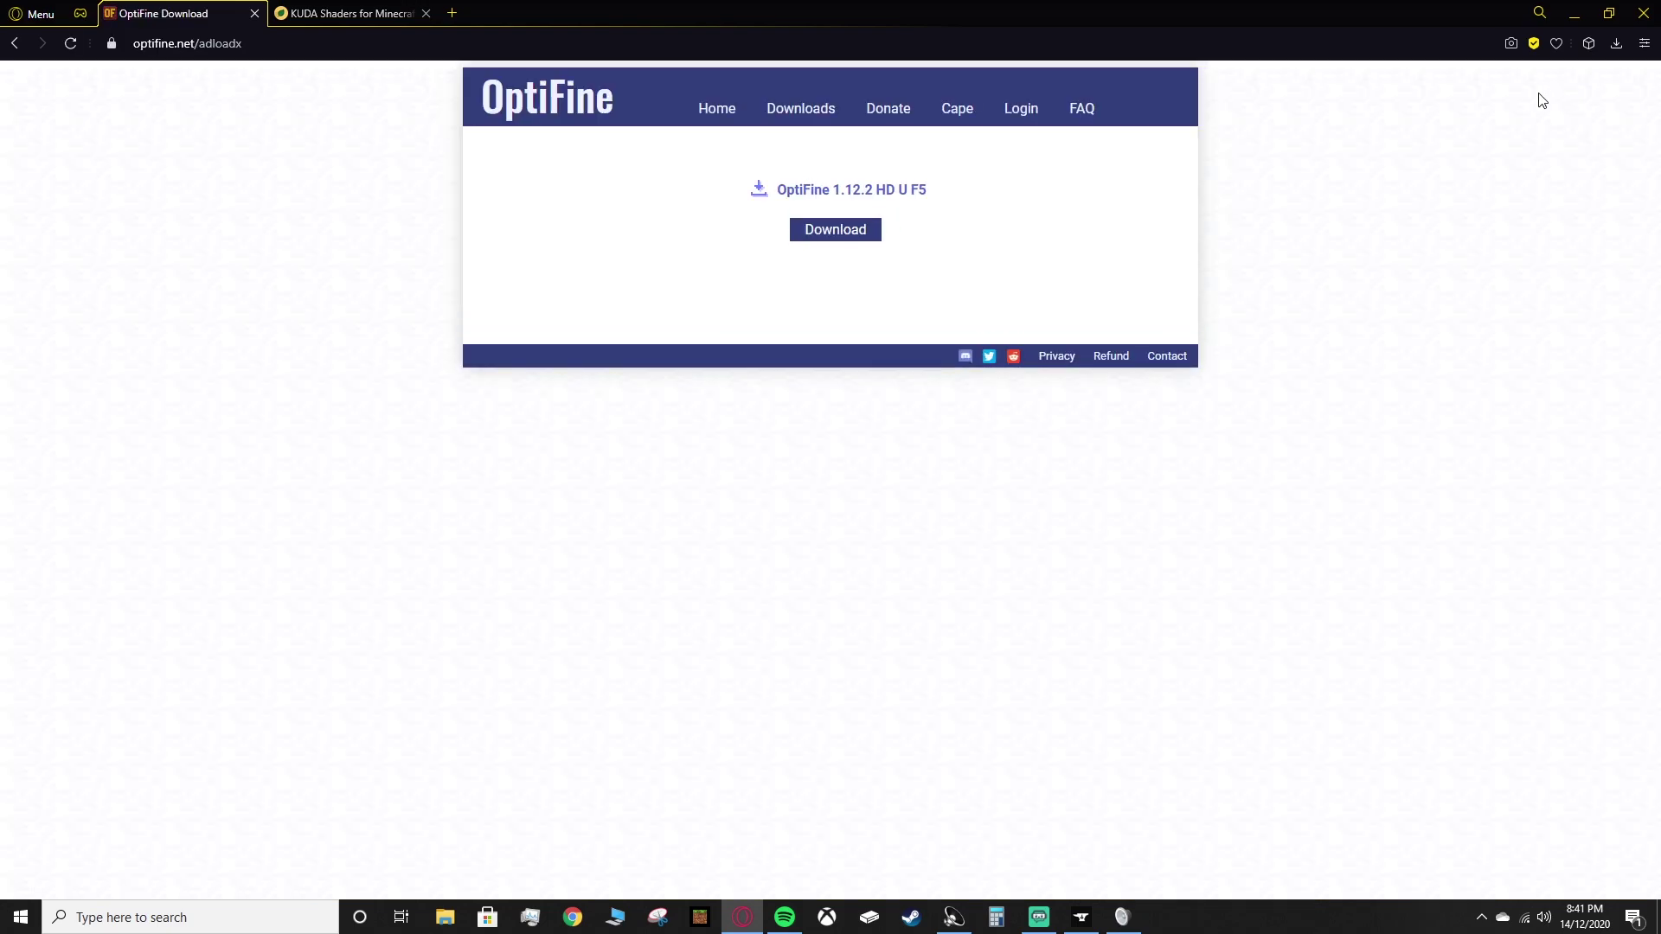
{"action": "left_click", "coordinate": [838, 246]}
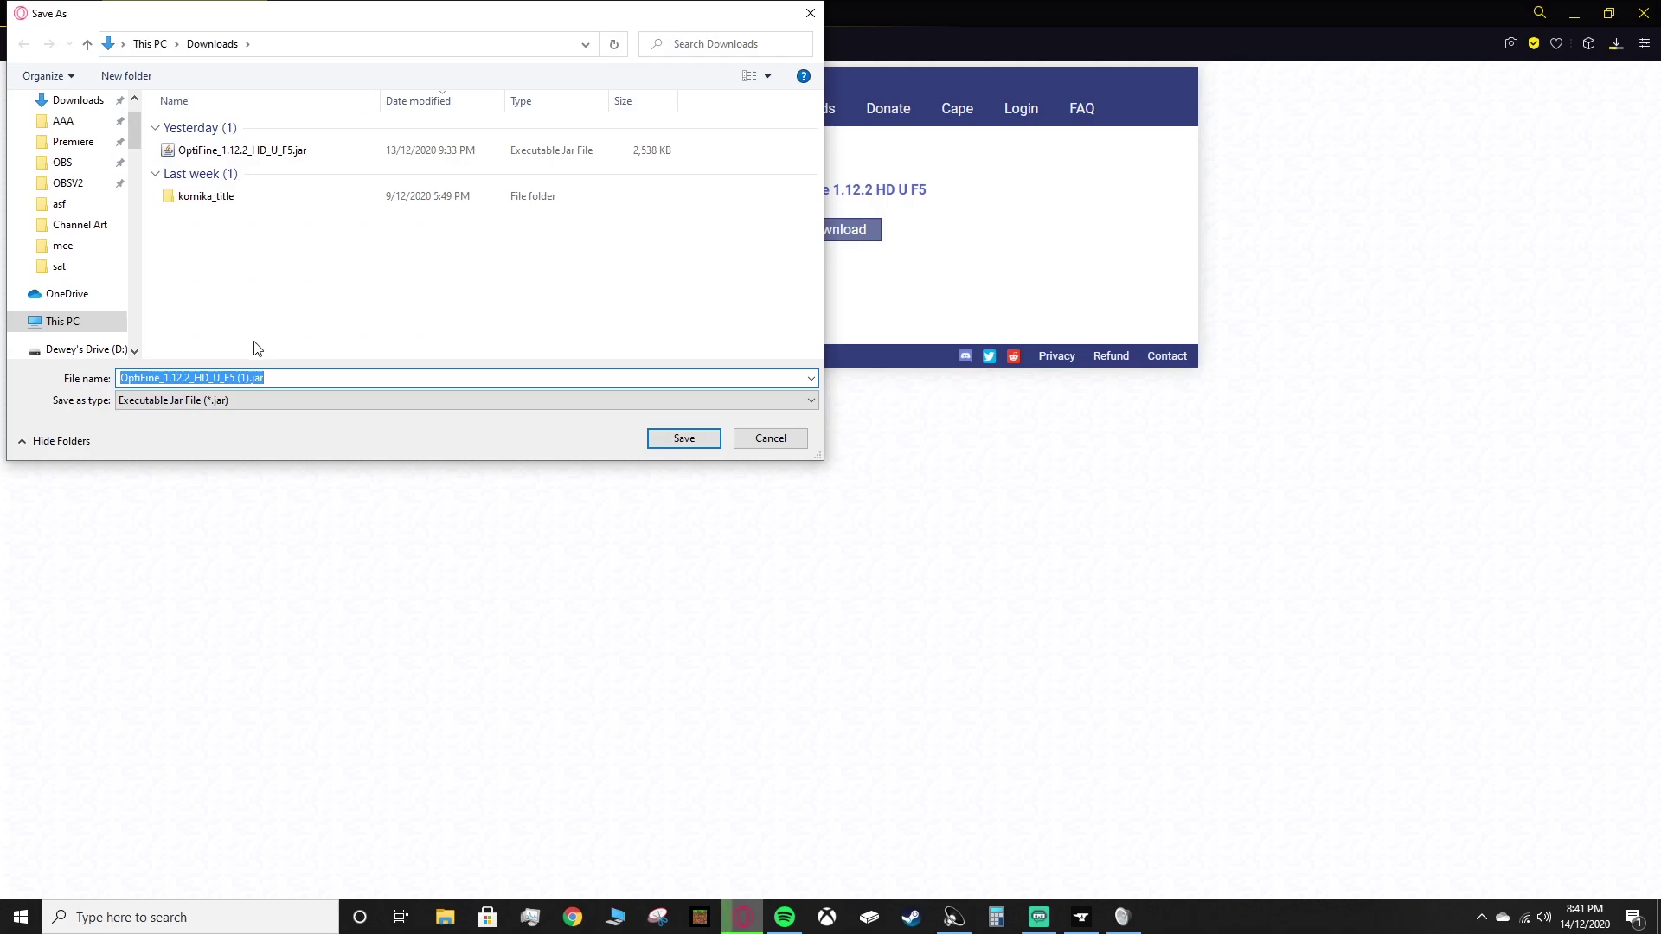
{"action": "left_click", "coordinate": [684, 438]}
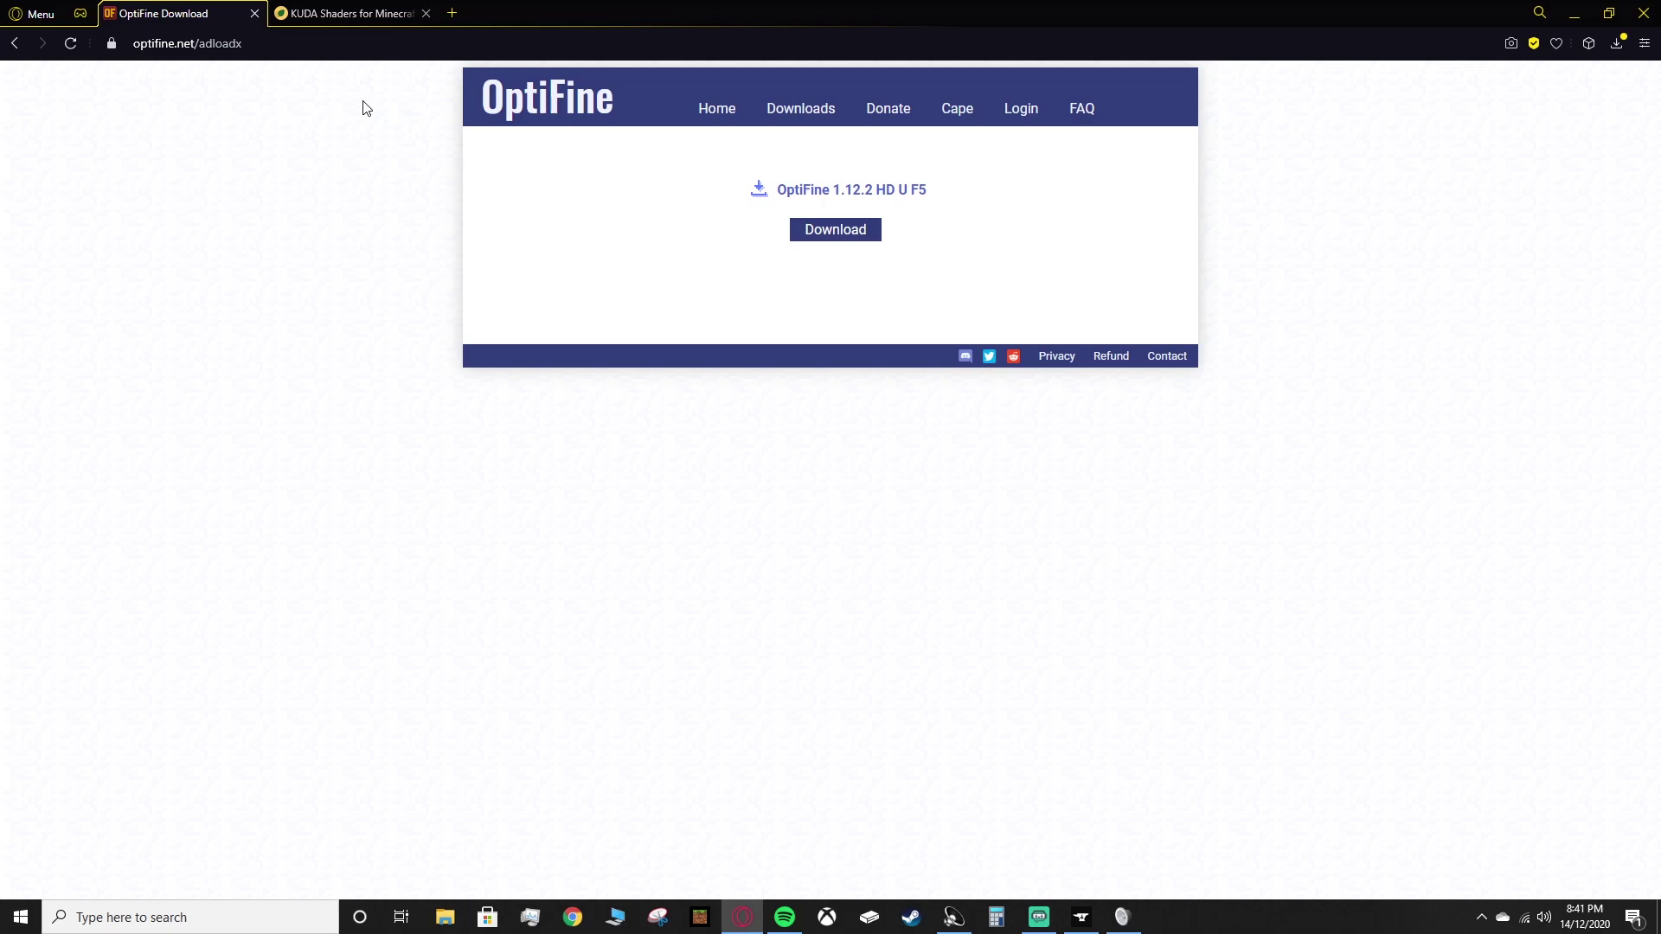
Step: Look through the KUDA Shaders page, from its description and images to the installation instructions and download links
{"action": "left_click", "coordinate": [348, 13]}
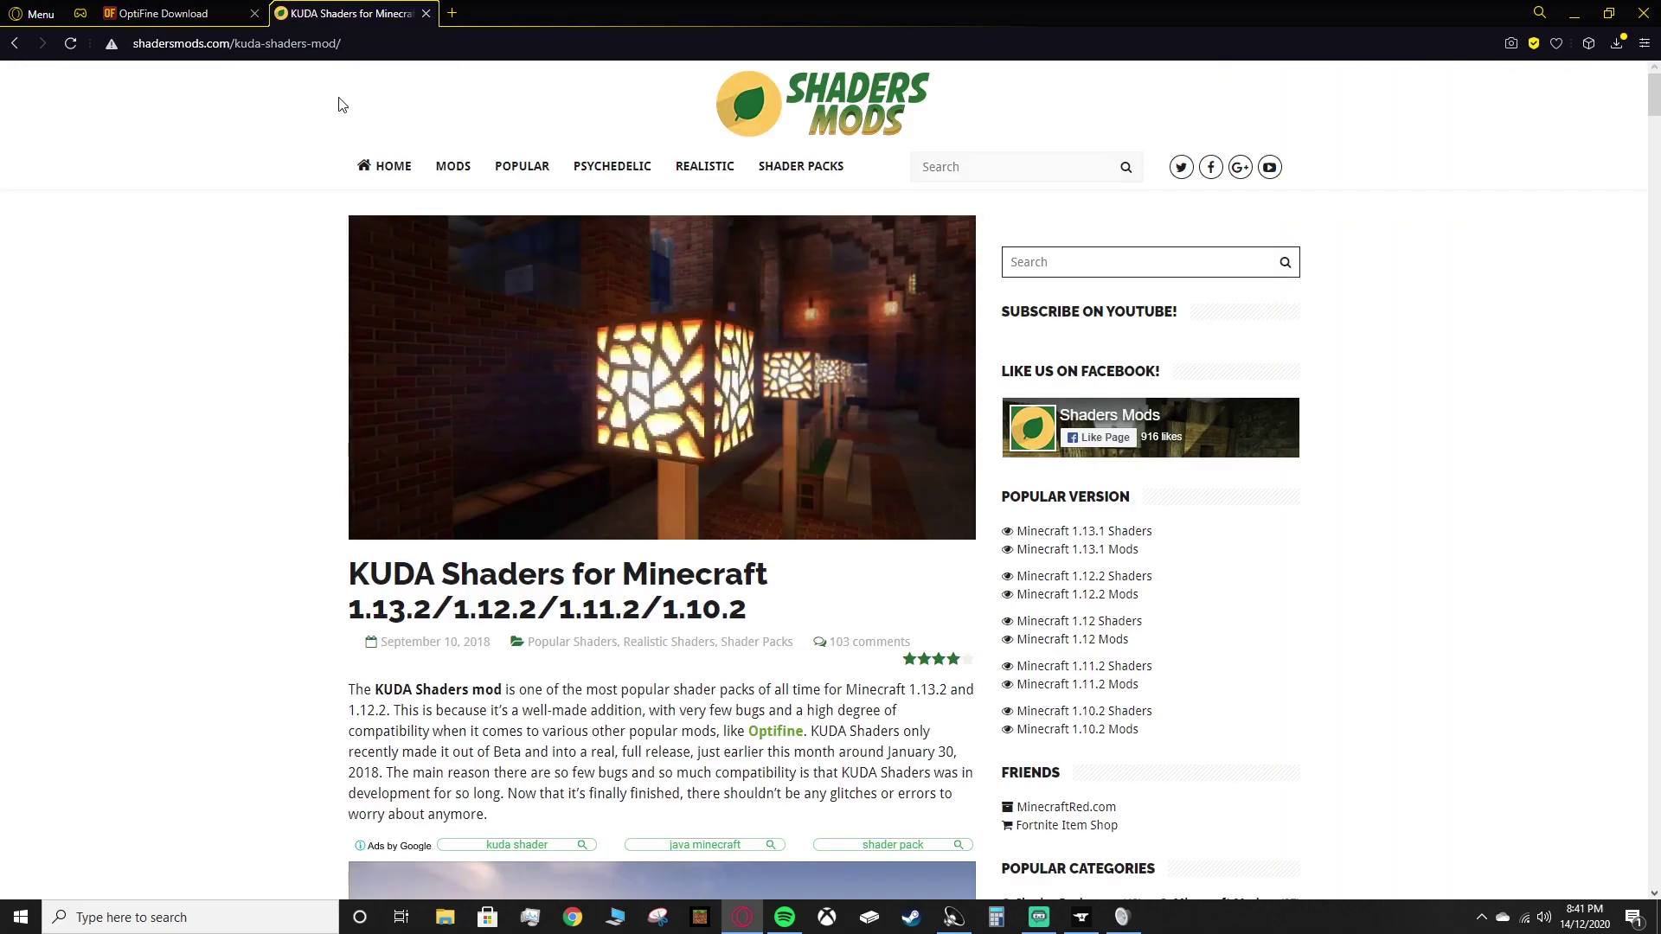
{"action": "scroll", "coordinate": [307, 169], "scroll_direction": "down", "scroll_amount": 2}
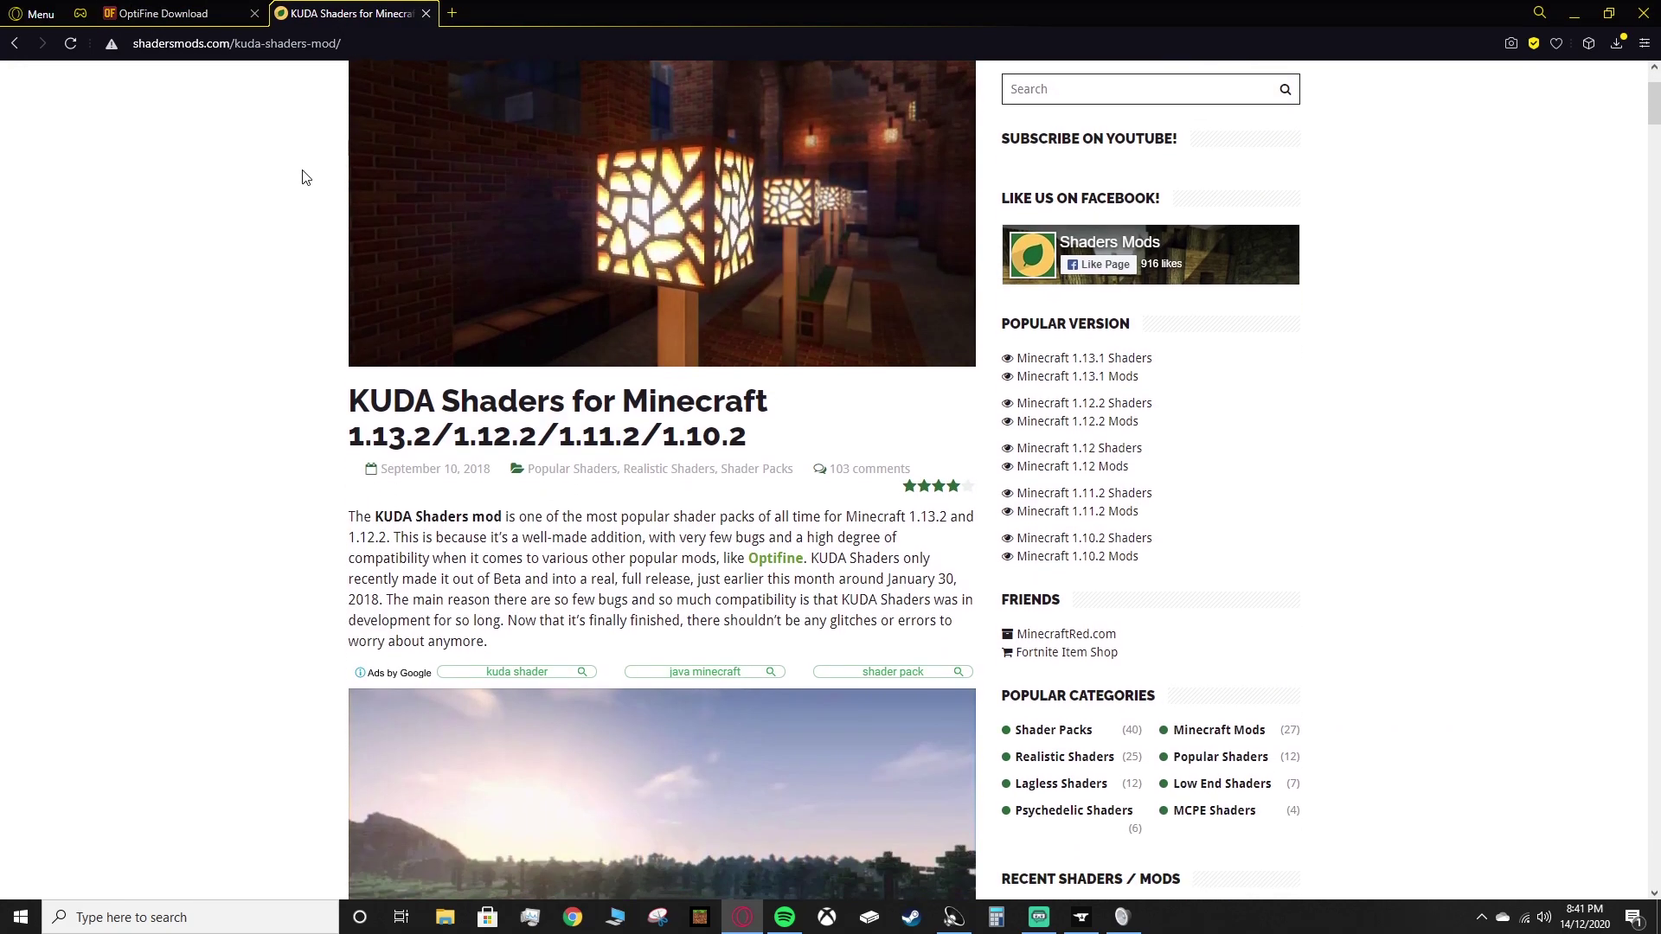
{"action": "scroll", "coordinate": [307, 182], "scroll_direction": "down", "scroll_amount": 3}
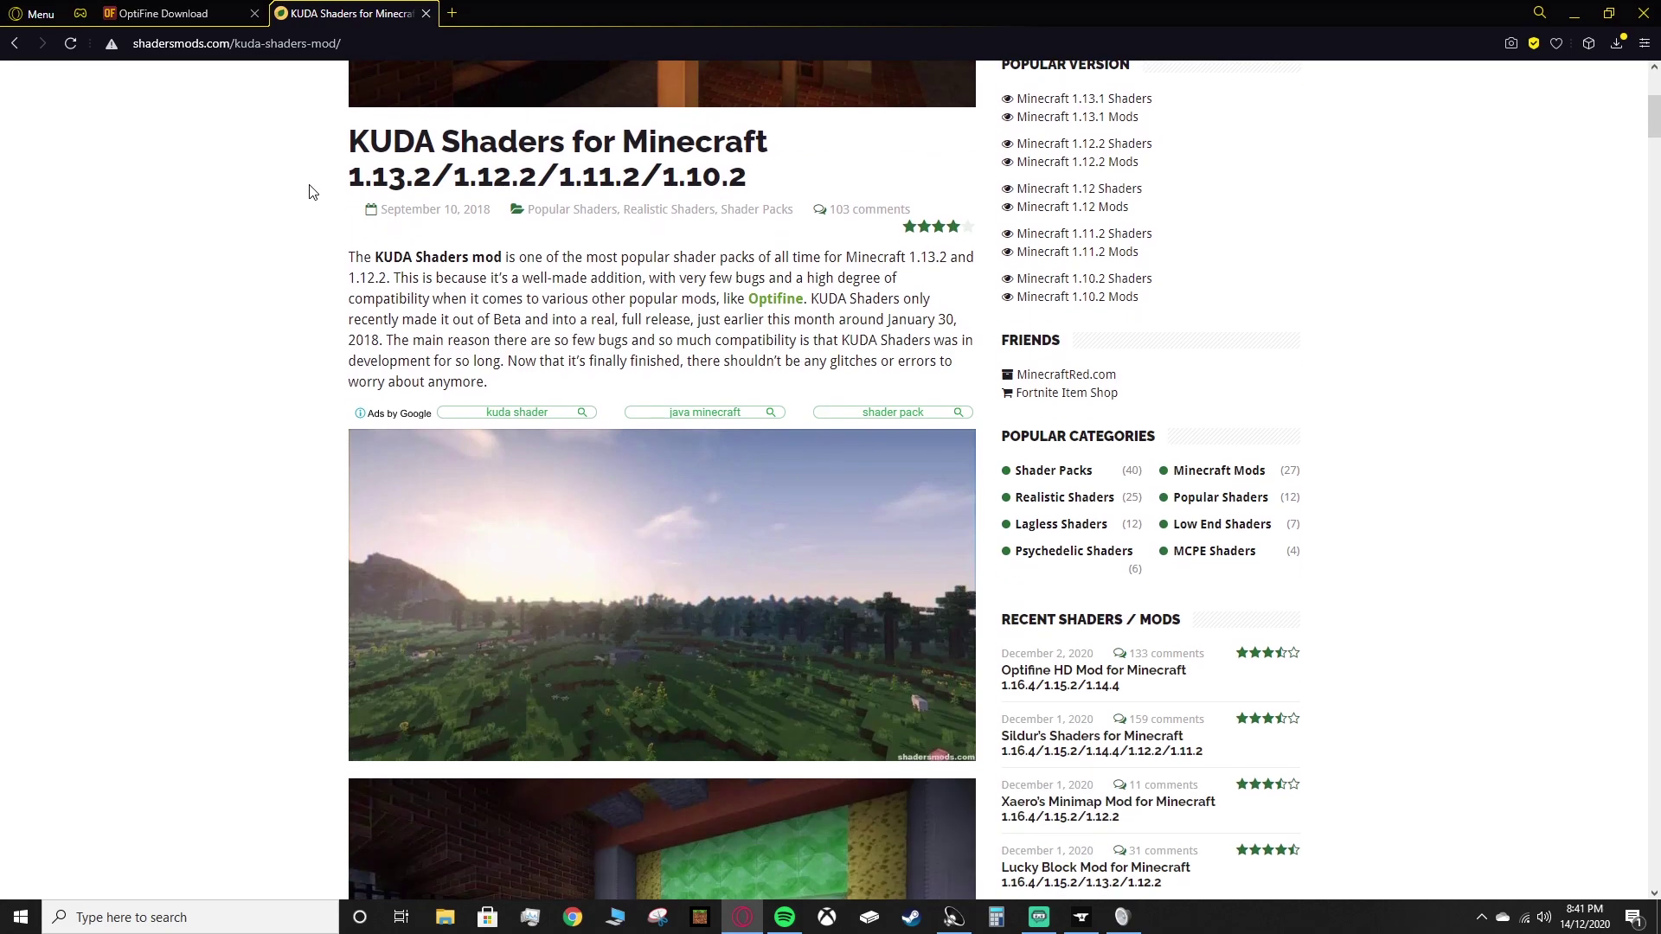
{"action": "scroll", "coordinate": [312, 192], "scroll_direction": "up", "scroll_amount": 5}
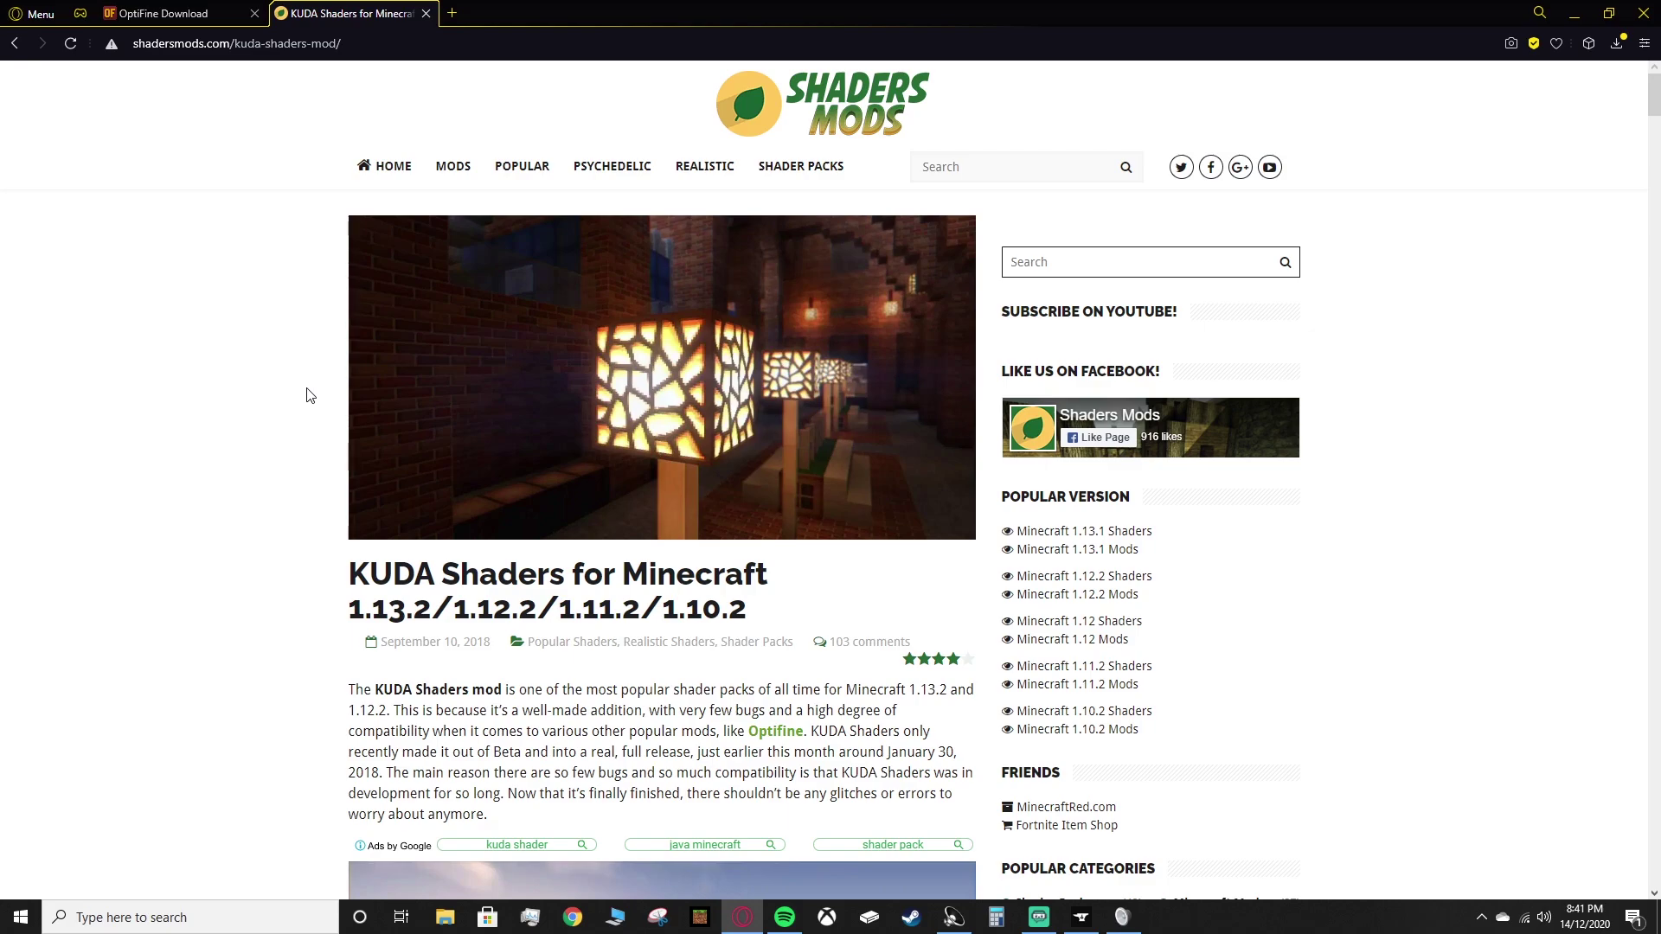
{"action": "scroll", "coordinate": [316, 395], "scroll_direction": "down", "scroll_amount": 5}
{"action": "scroll", "coordinate": [320, 395], "scroll_direction": "up", "scroll_amount": 5}
{"action": "scroll", "coordinate": [181, 229], "scroll_direction": "down", "scroll_amount": 5}
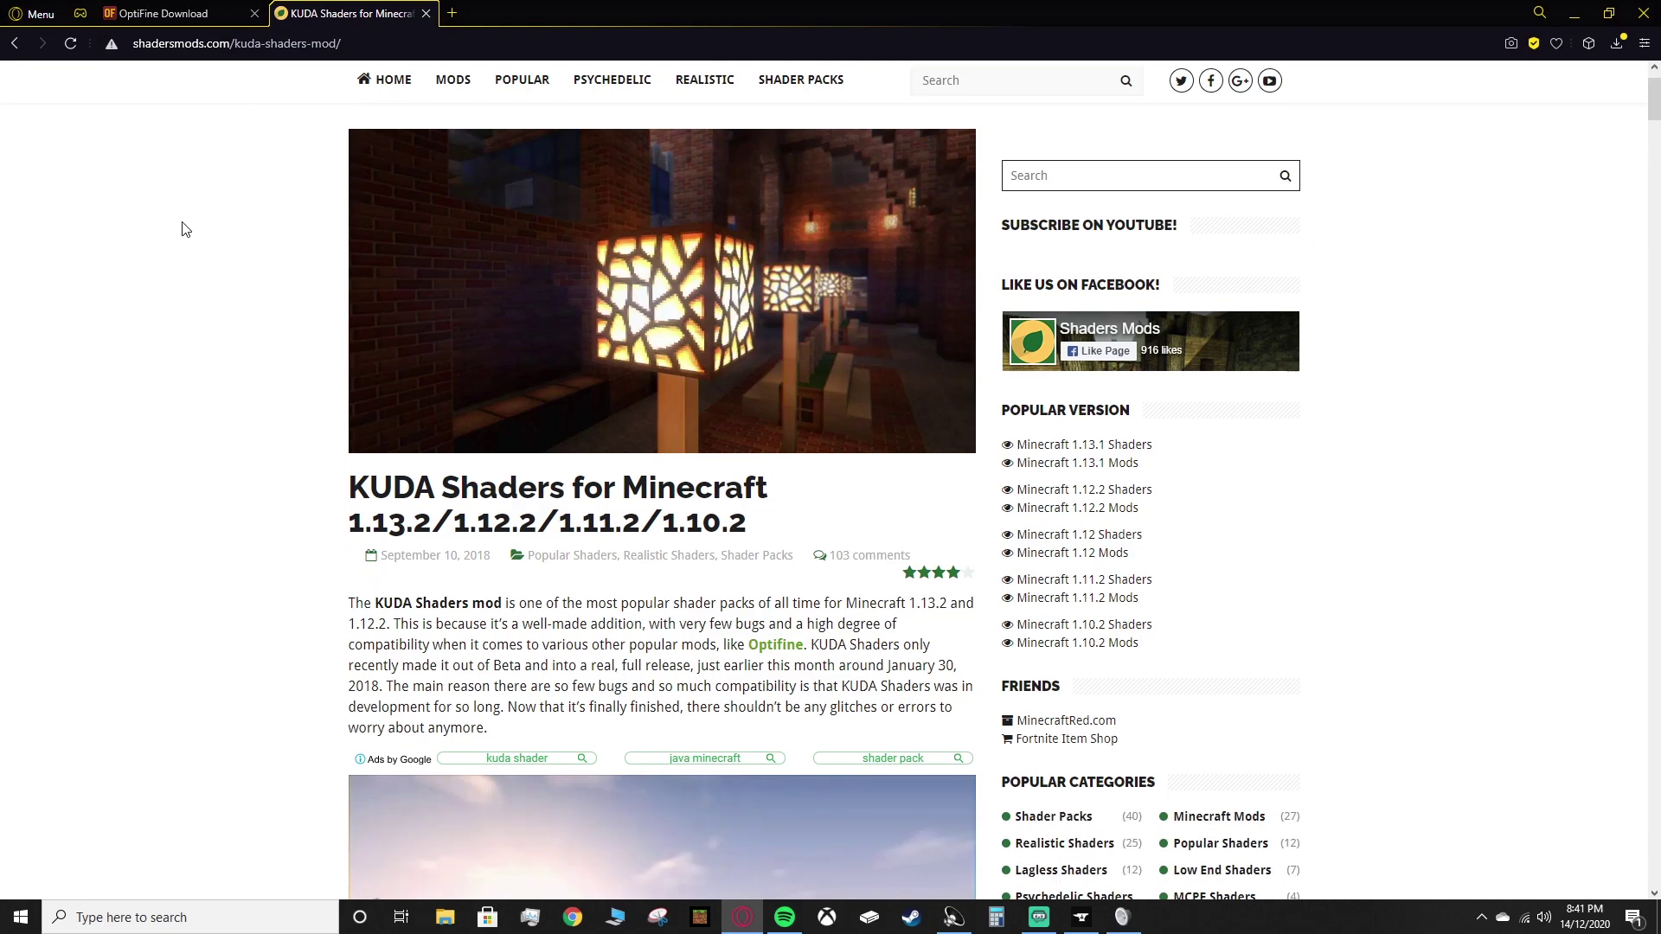
{"action": "scroll", "coordinate": [180, 227], "scroll_direction": "down", "scroll_amount": 3}
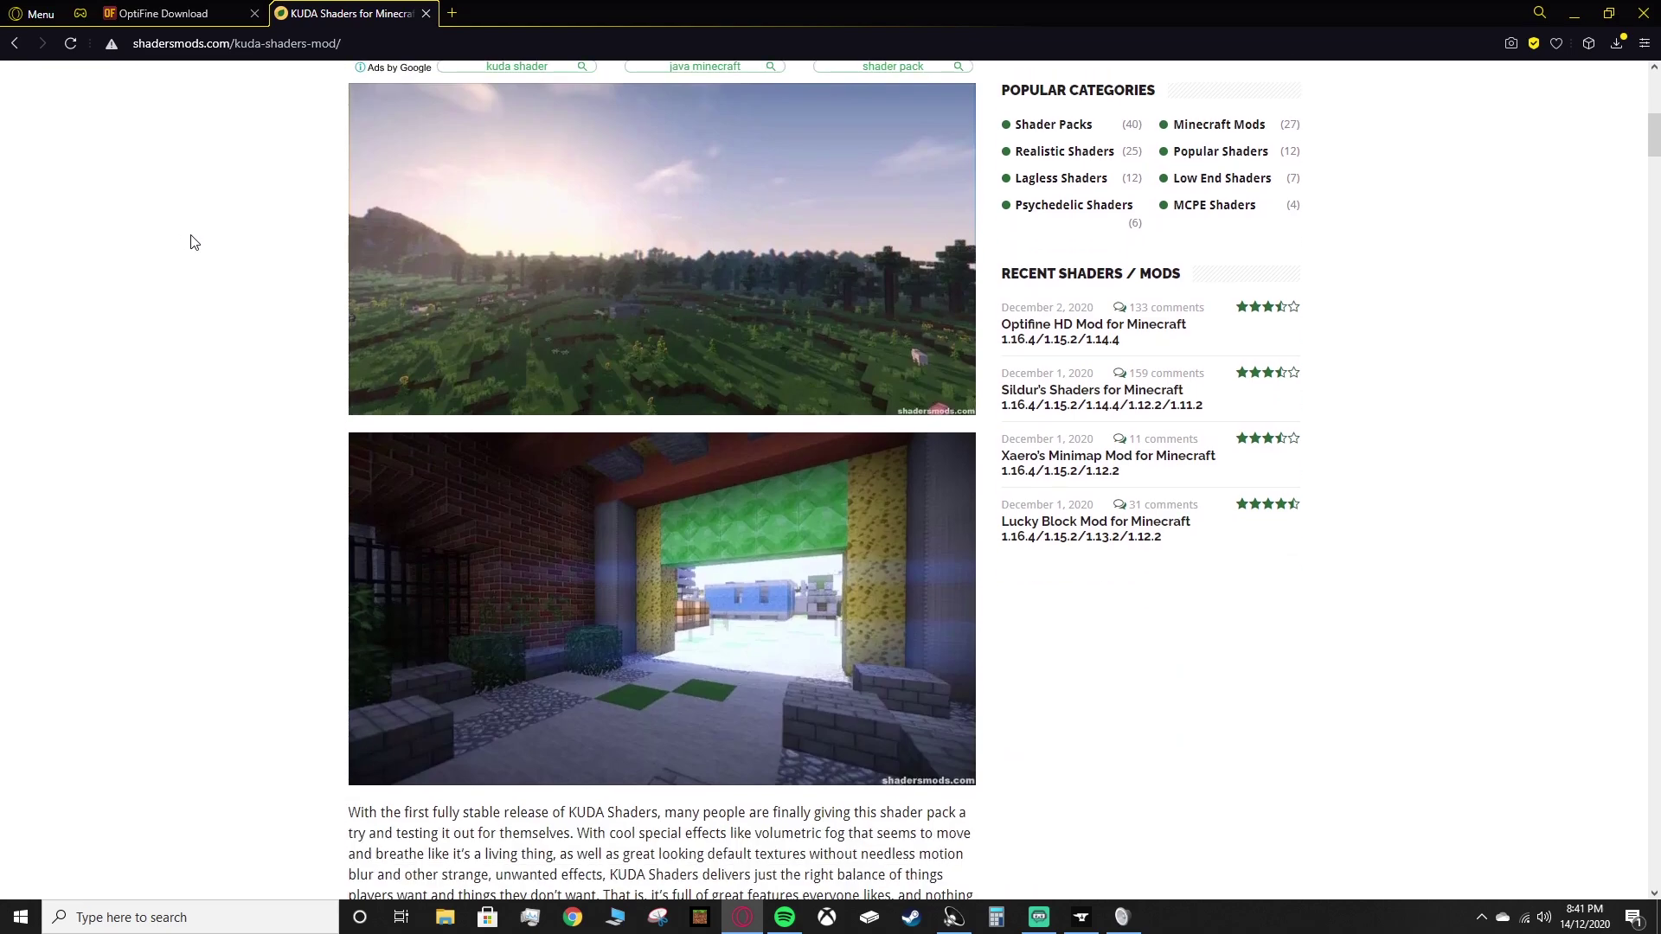
{"action": "scroll", "coordinate": [203, 259], "scroll_direction": "down", "scroll_amount": 8}
{"action": "scroll", "coordinate": [245, 297], "scroll_direction": "down", "scroll_amount": 17}
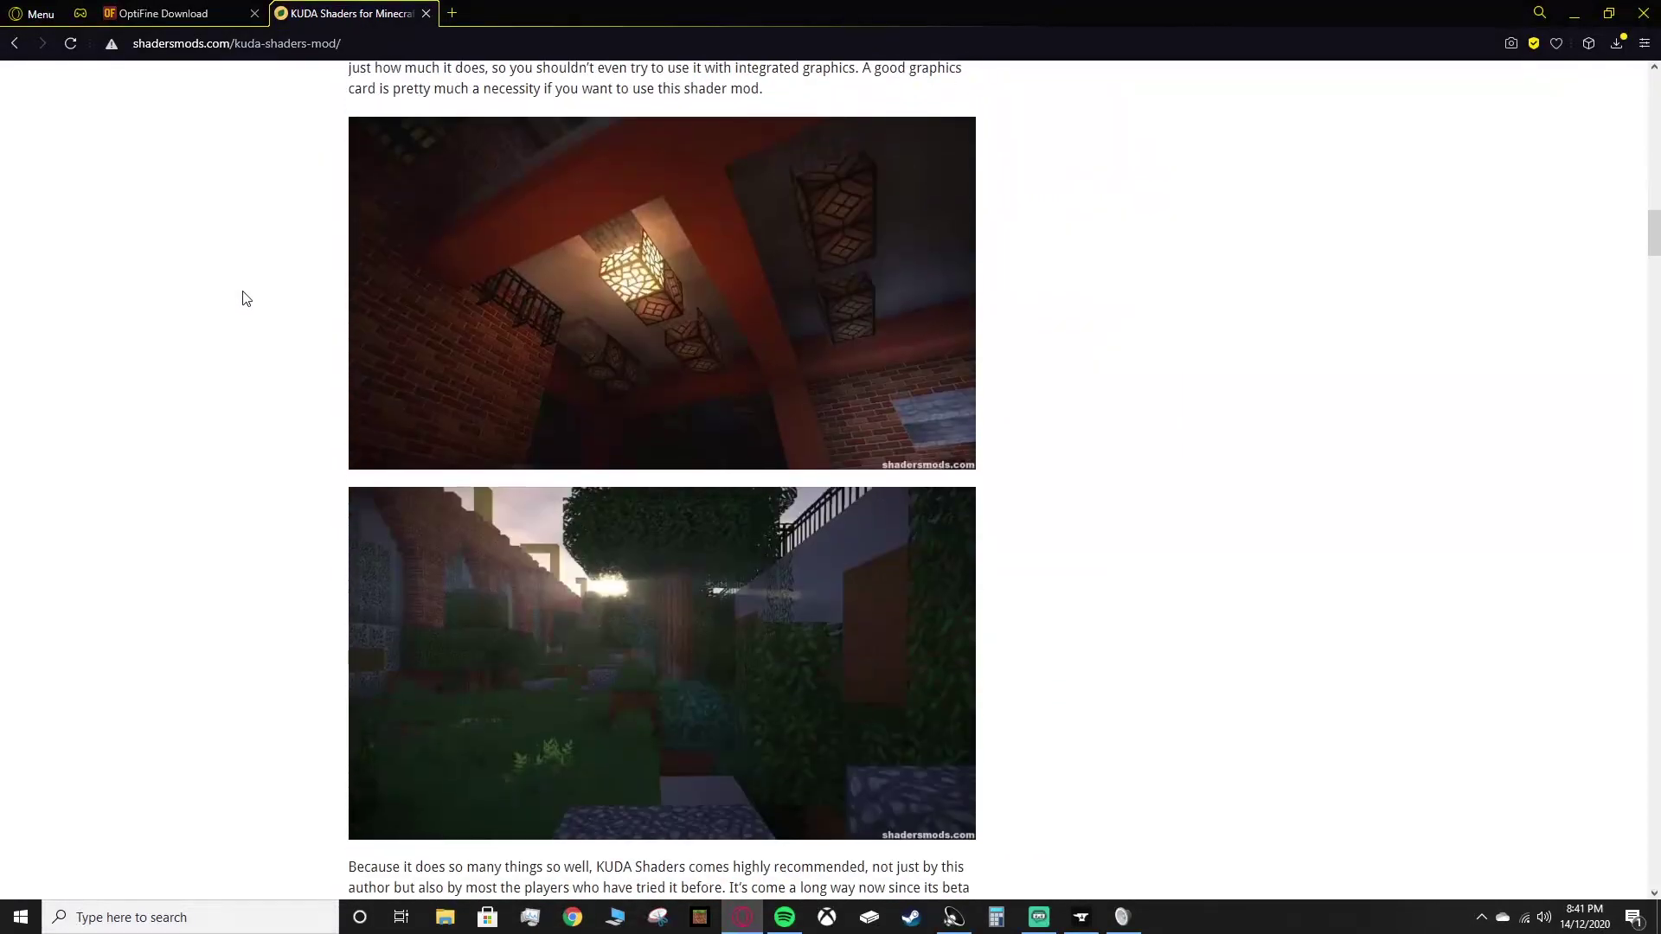
{"action": "scroll", "coordinate": [246, 299], "scroll_direction": "down", "scroll_amount": 7}
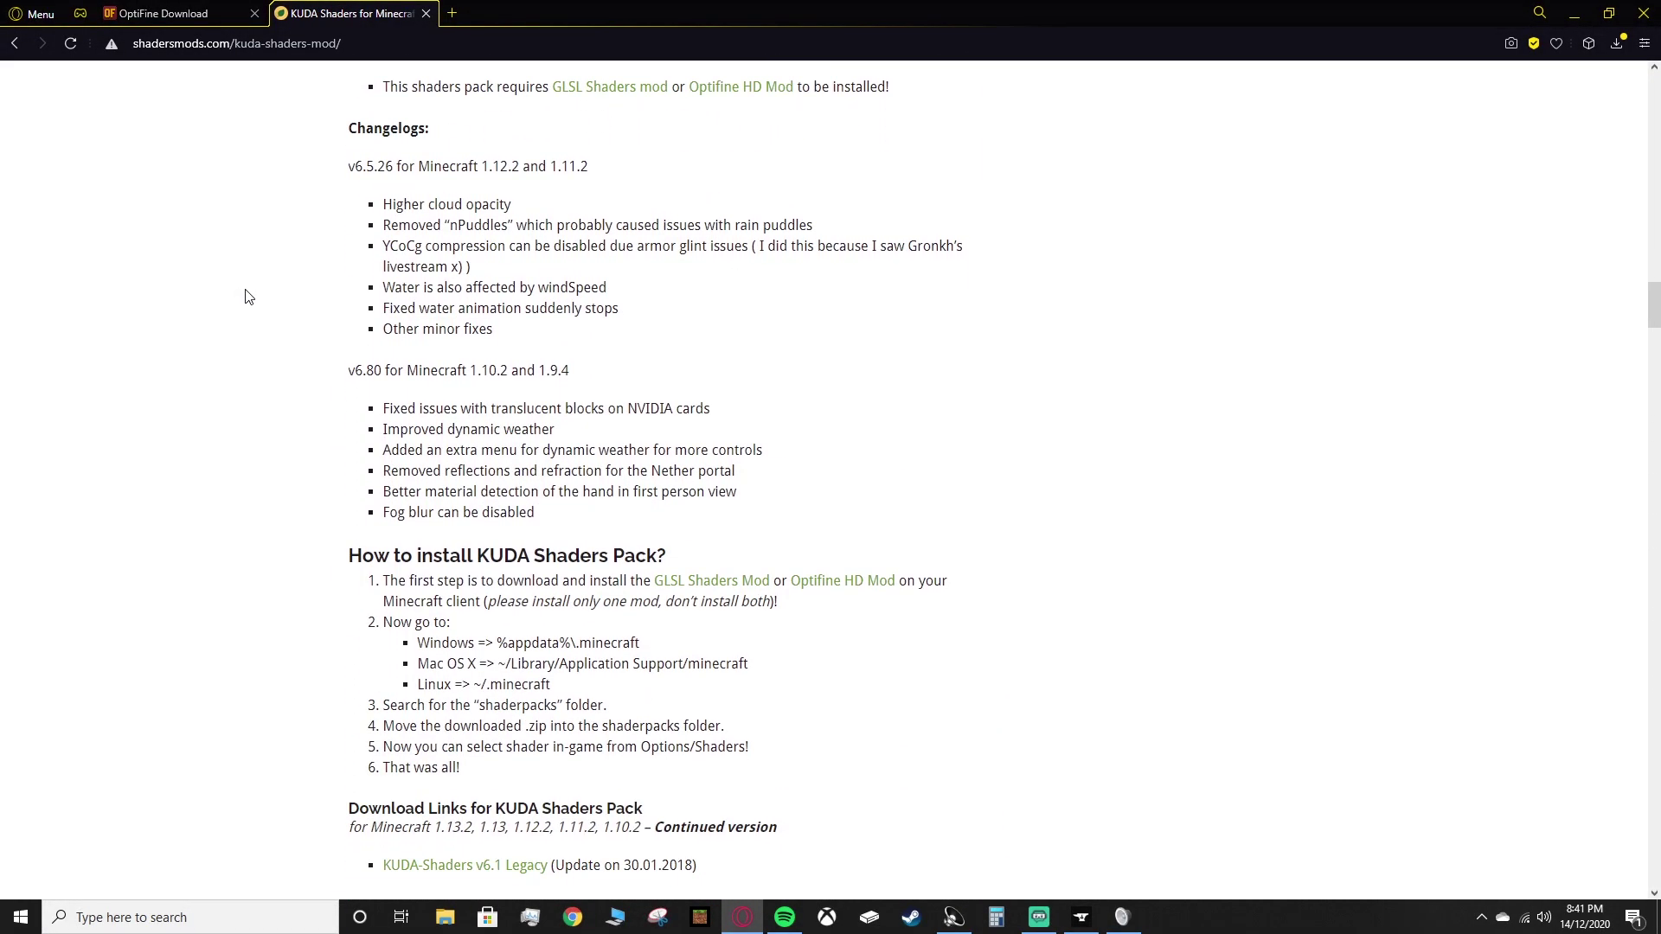
{"action": "scroll", "coordinate": [260, 297], "scroll_direction": "down", "scroll_amount": 1}
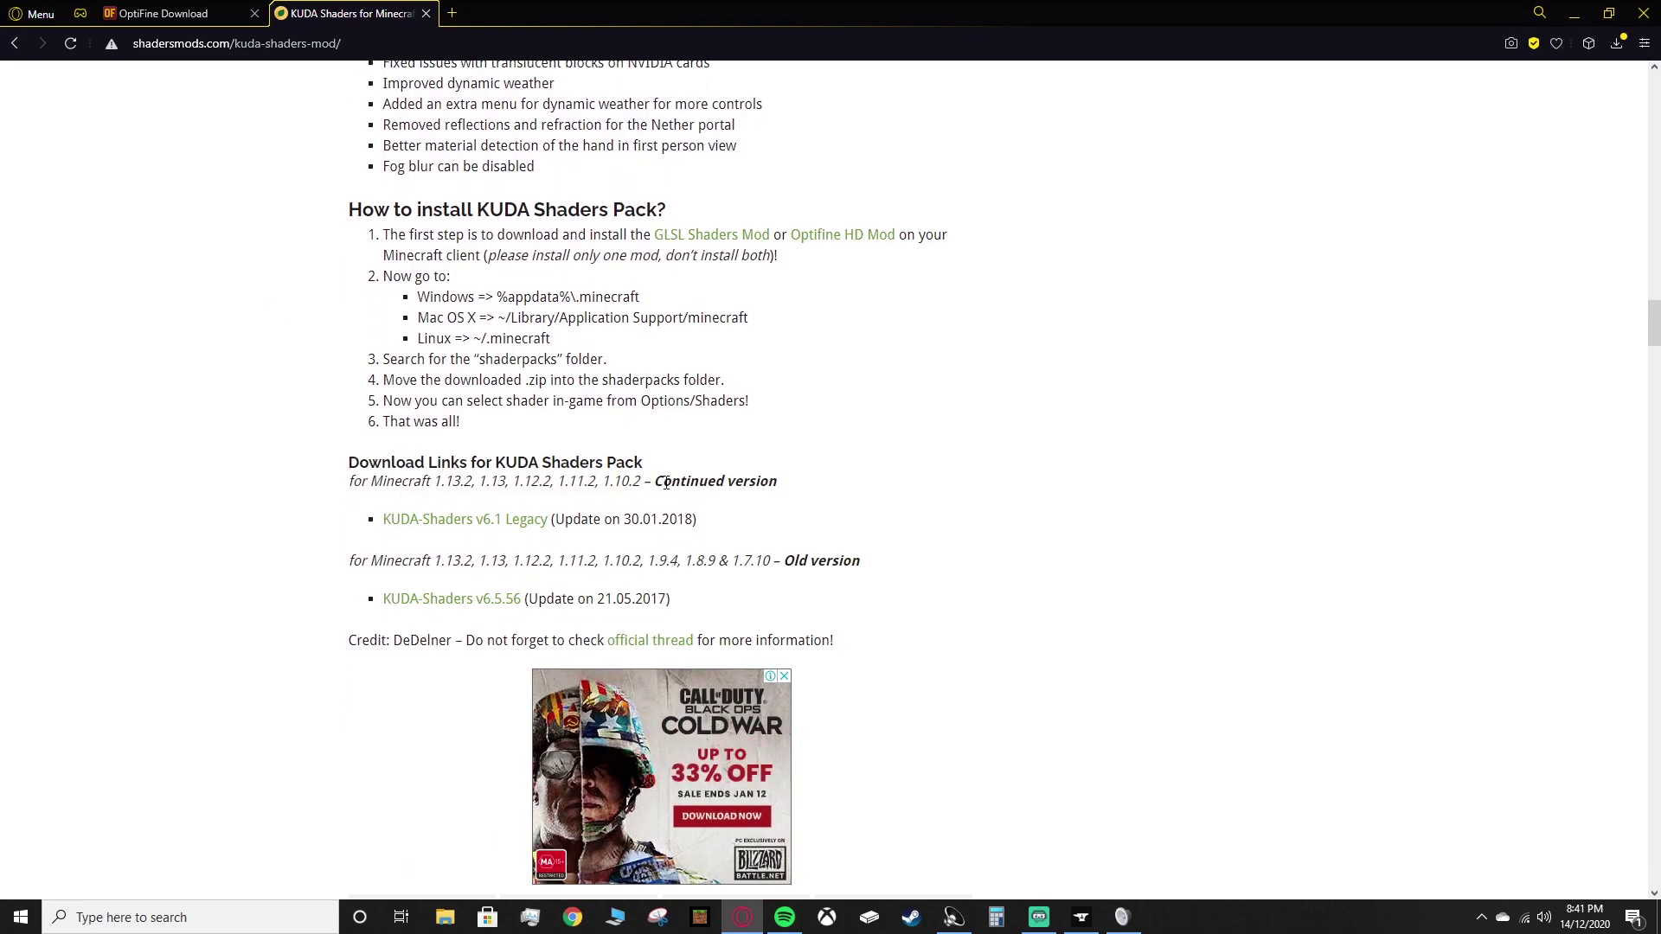
Step: Download the continued version of the shader pack, KUDA-Shaders v6.1 Legacy, from its download page
{"action": "left_click_drag", "start_coordinate": [656, 482], "coordinate": [779, 483]}
{"action": "left_click_drag", "start_coordinate": [663, 519], "coordinate": [695, 519]}
{"action": "left_click", "coordinate": [612, 519]}
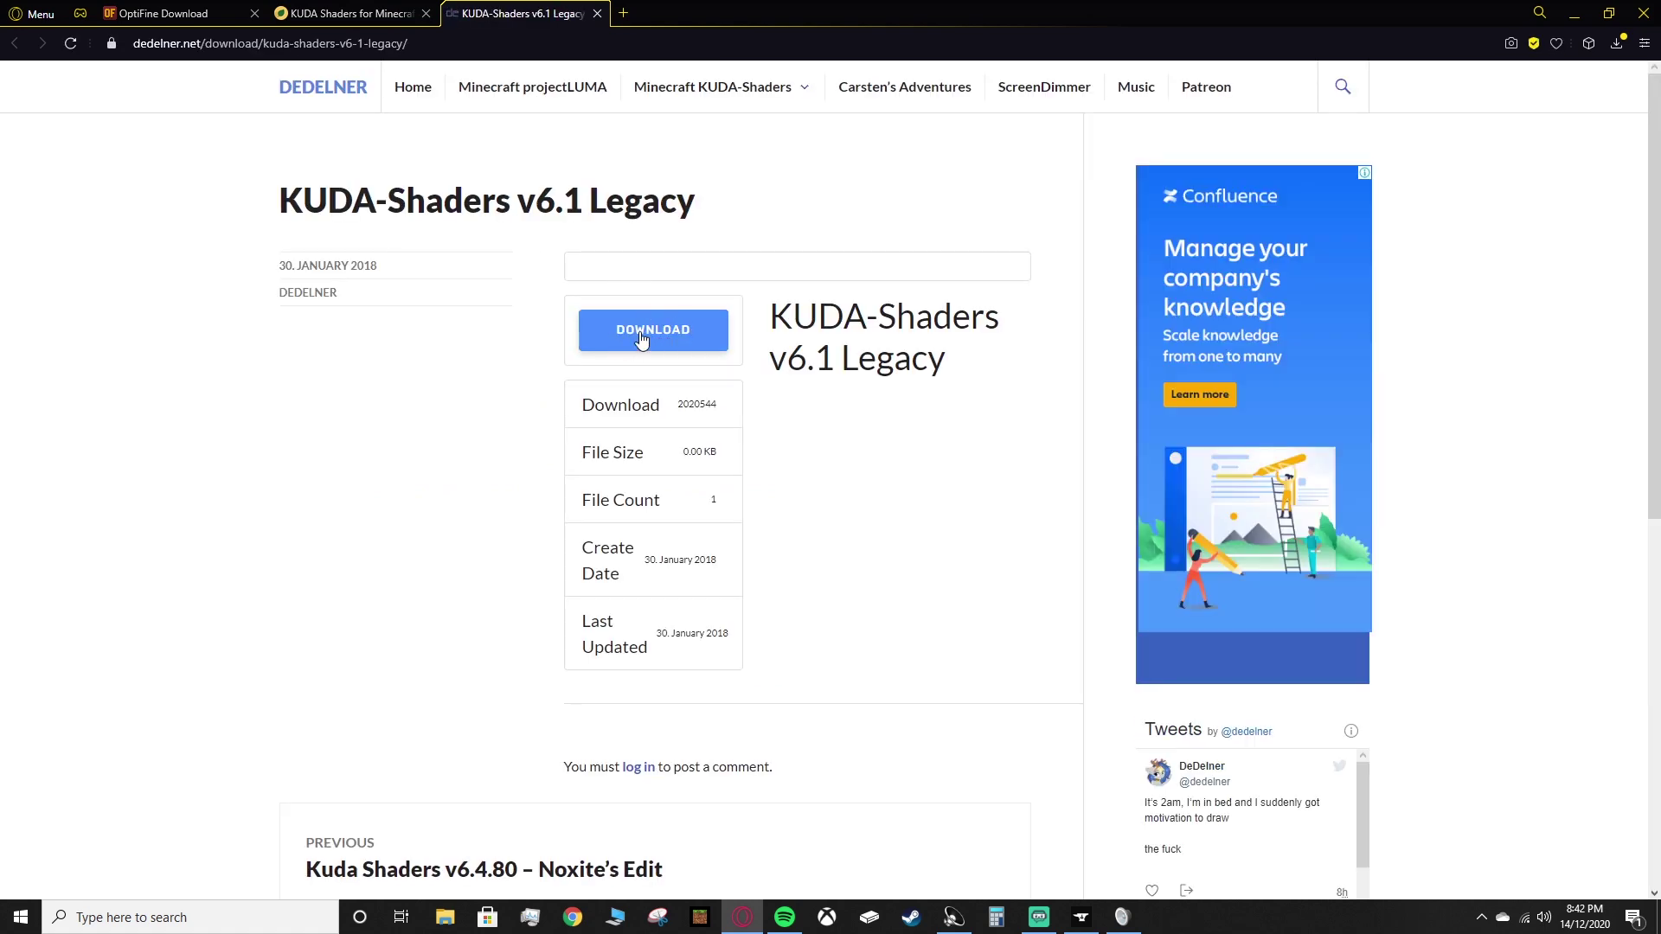
{"action": "left_click", "coordinate": [641, 340]}
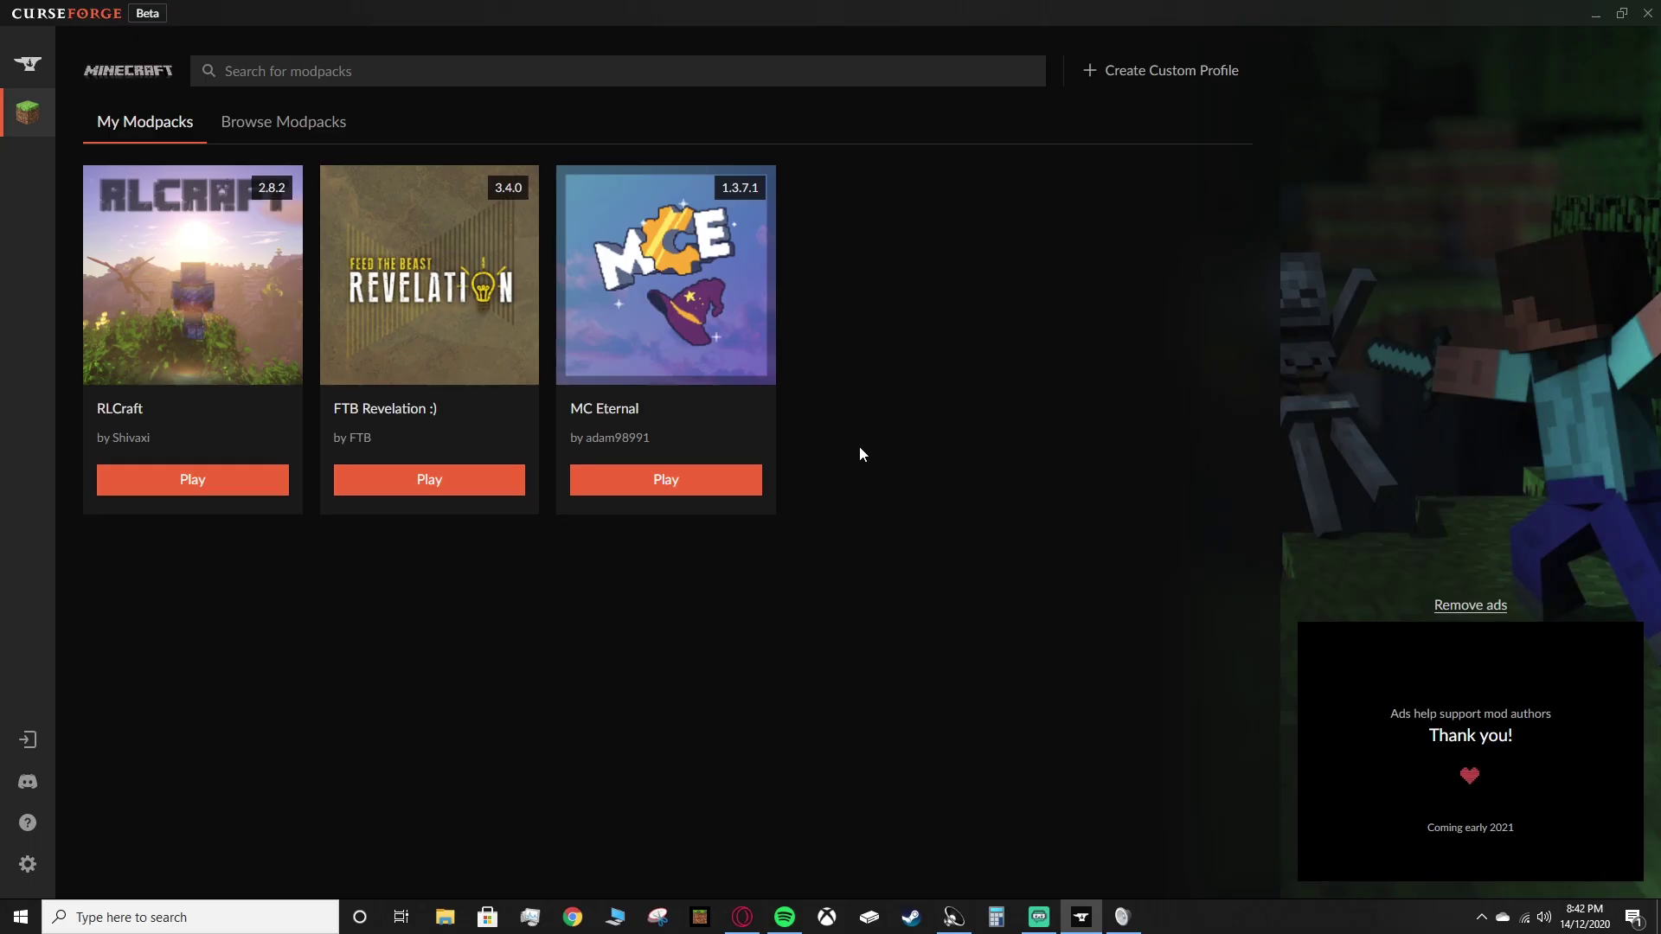
Step: Open the RLCraft modpack's profile folder from CurseForge and go into its mods folder
{"action": "left_click", "coordinate": [171, 414]}
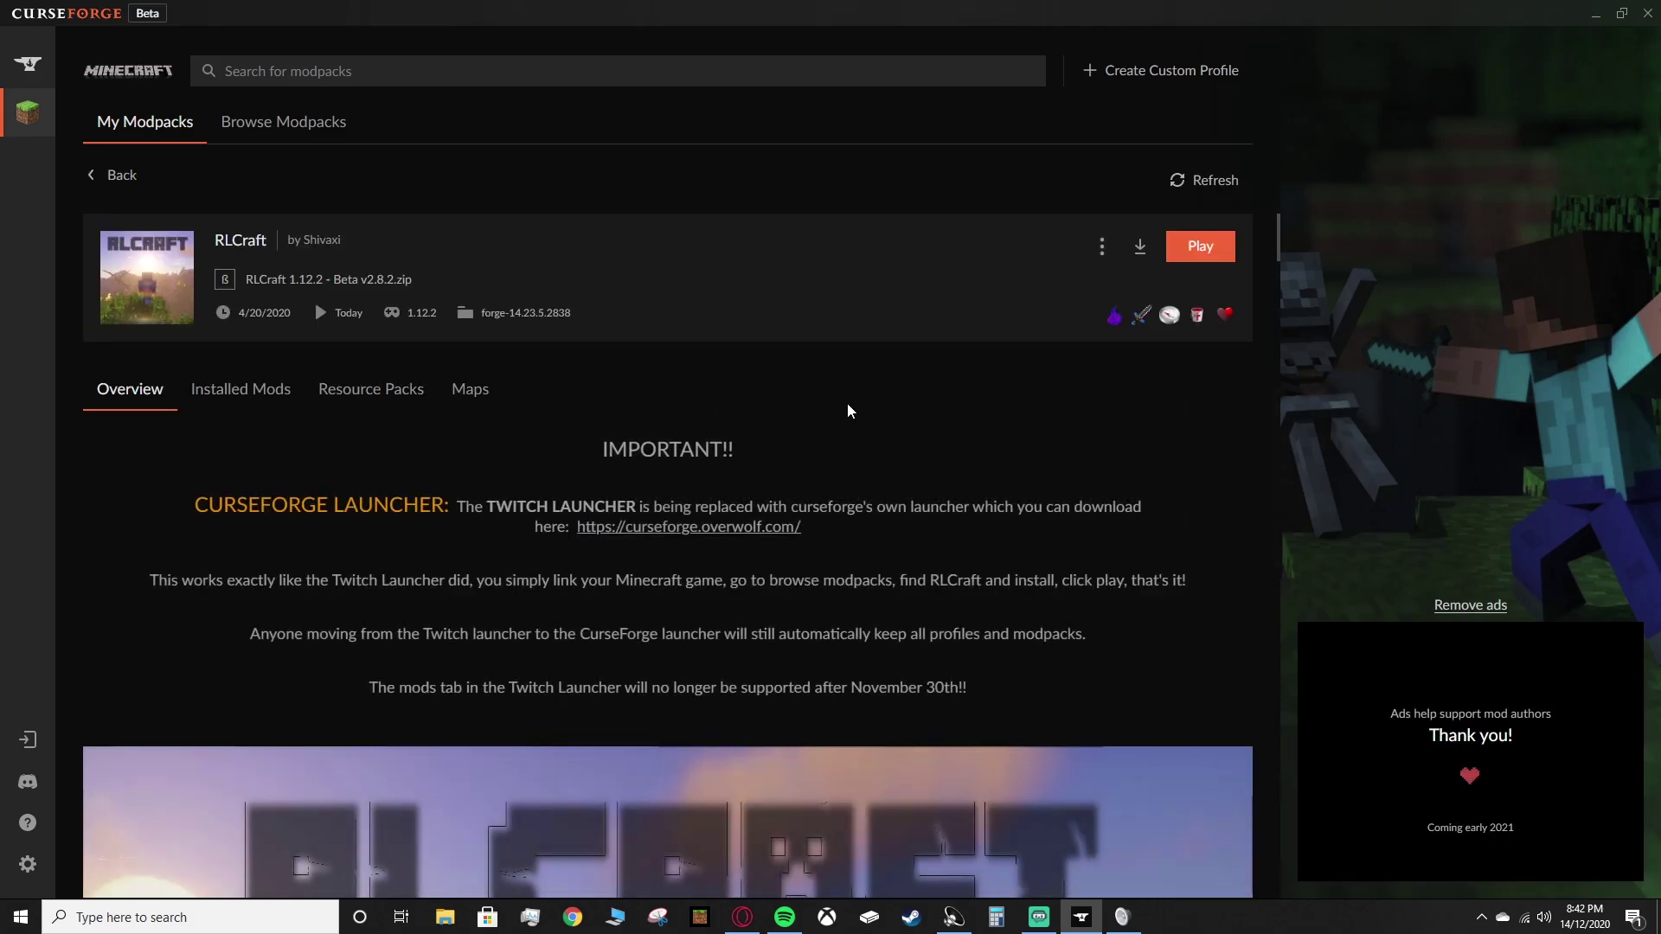
{"action": "left_click", "coordinate": [1101, 249]}
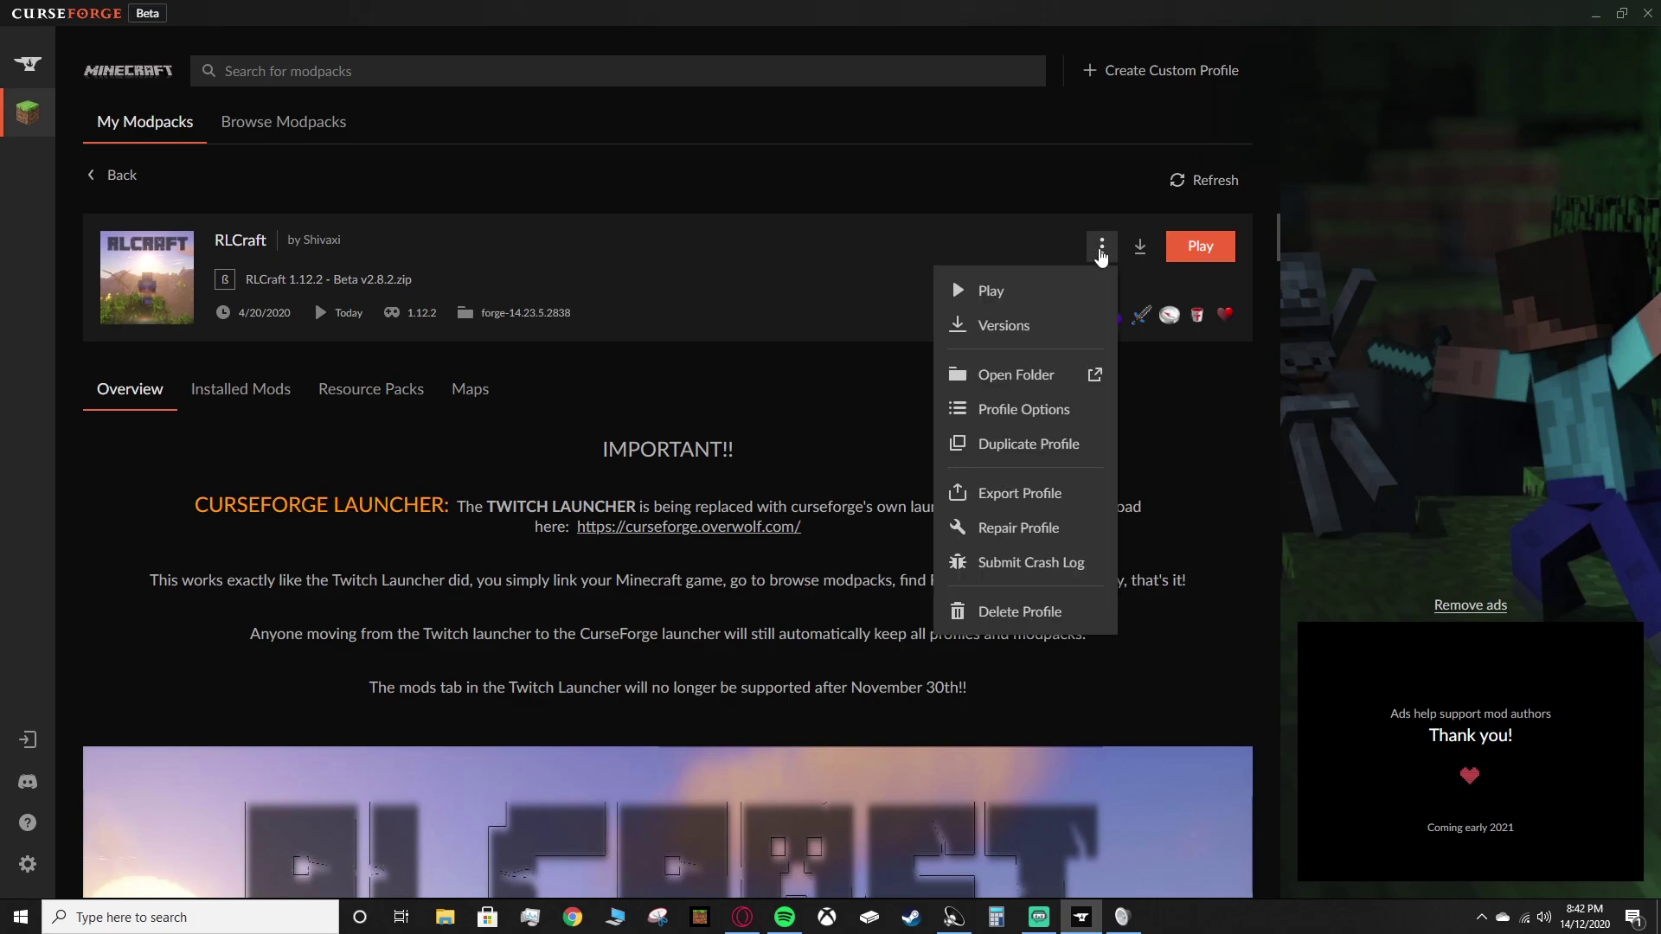
{"action": "left_click", "coordinate": [995, 379]}
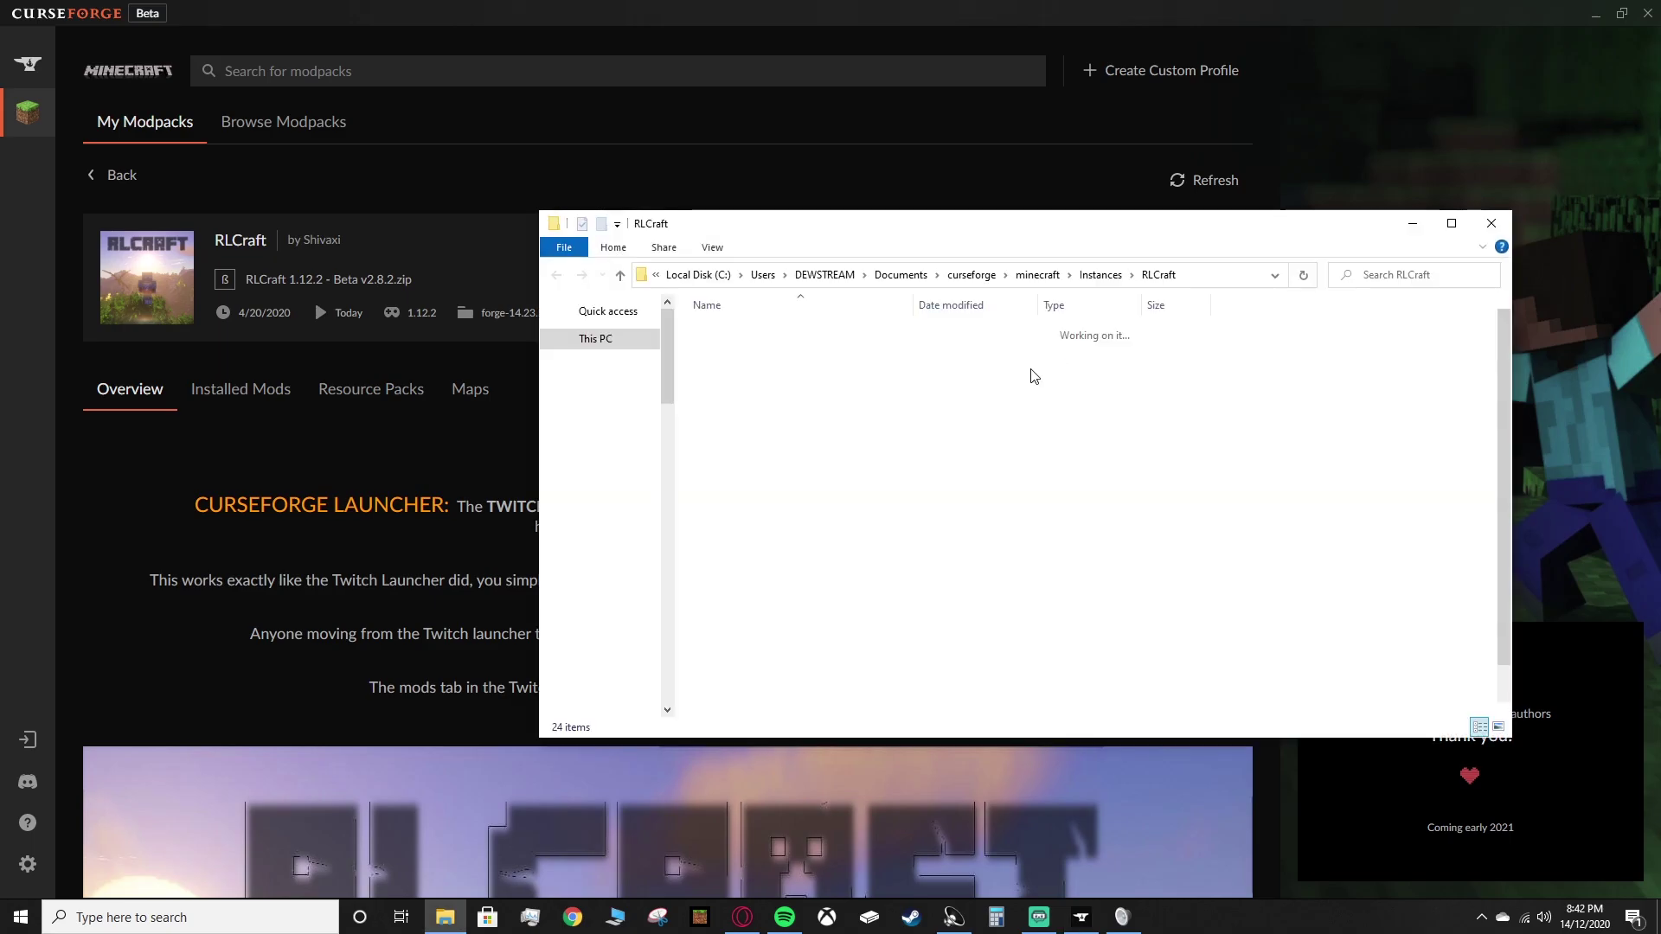
{"action": "left_click_drag", "start_coordinate": [1084, 232], "coordinate": [979, 177]}
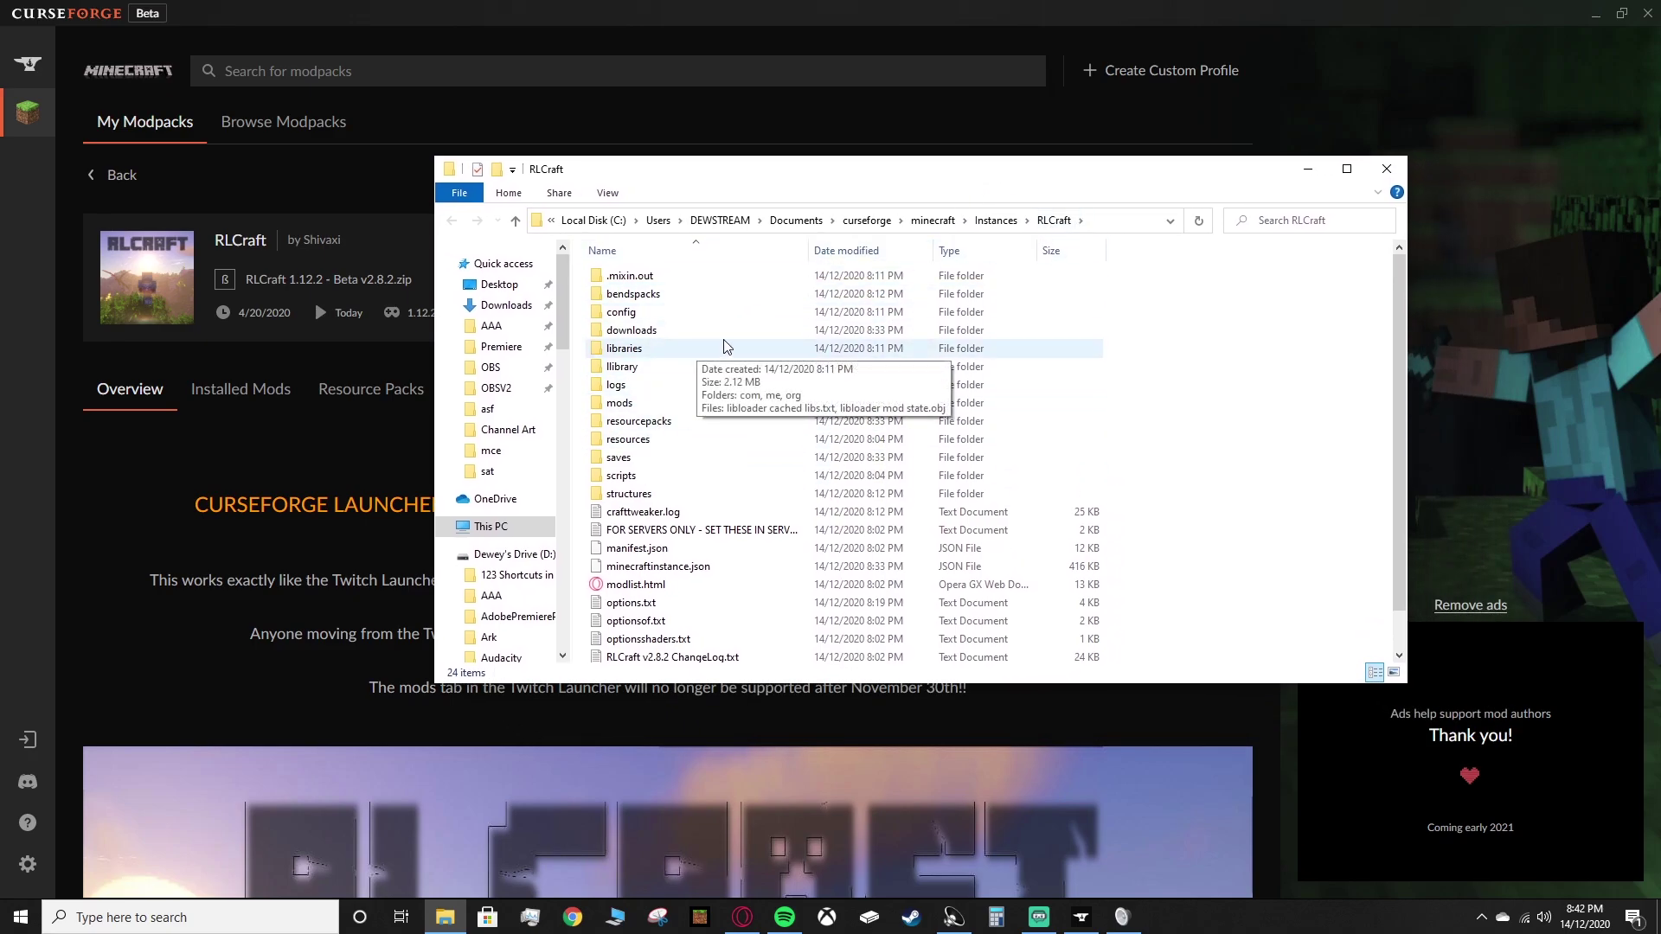
{"action": "double_click", "coordinate": [621, 407]}
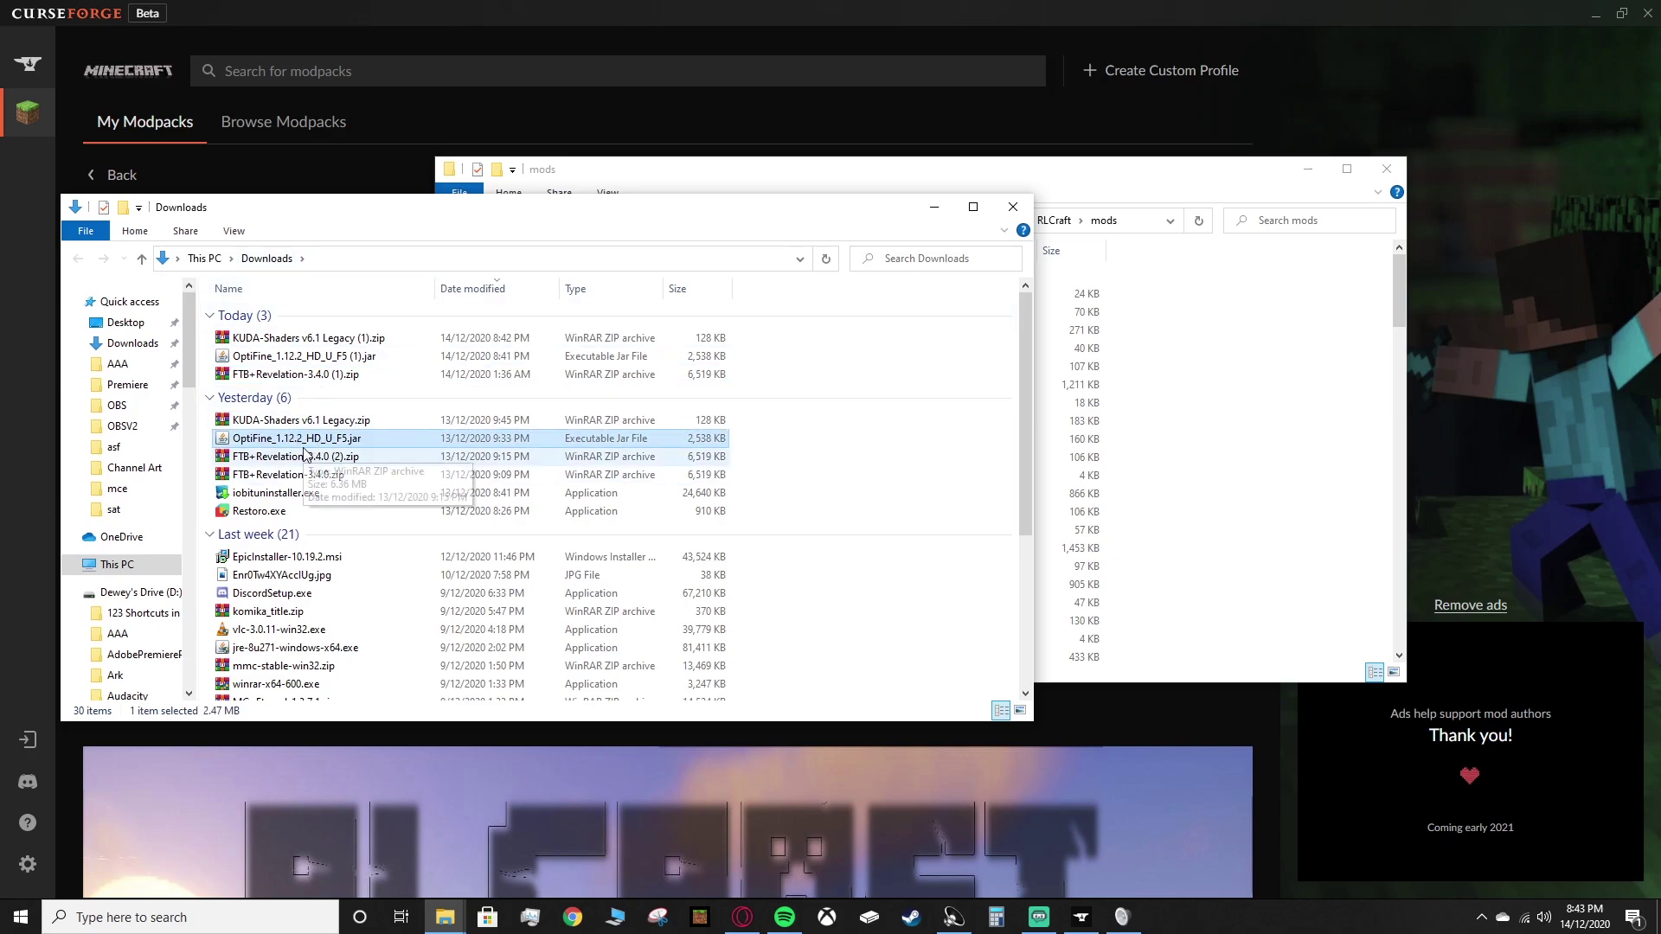
Step: Copy OptiFine_1.12.2_HD_U_F5.jar from the Downloads folder into RLCraft's mods folder
{"action": "left_click", "coordinate": [305, 443]}
{"action": "right_click", "coordinate": [305, 442]}
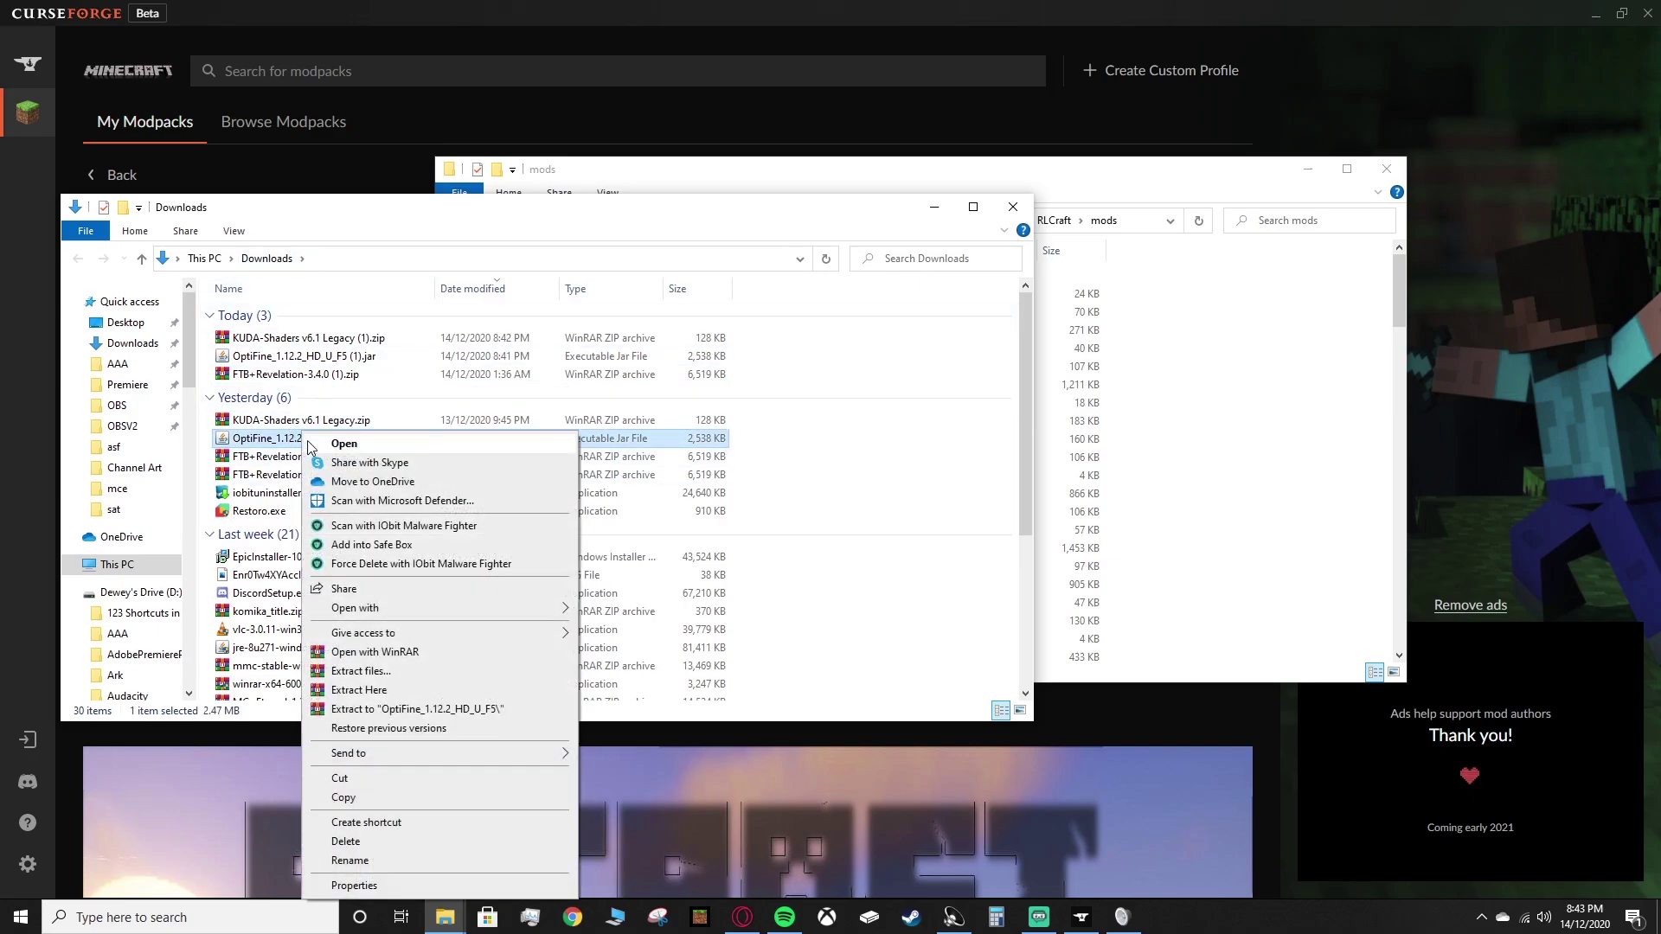
{"action": "left_click", "coordinate": [382, 798]}
{"action": "left_click", "coordinate": [1310, 337]}
{"action": "right_click", "coordinate": [1196, 419]}
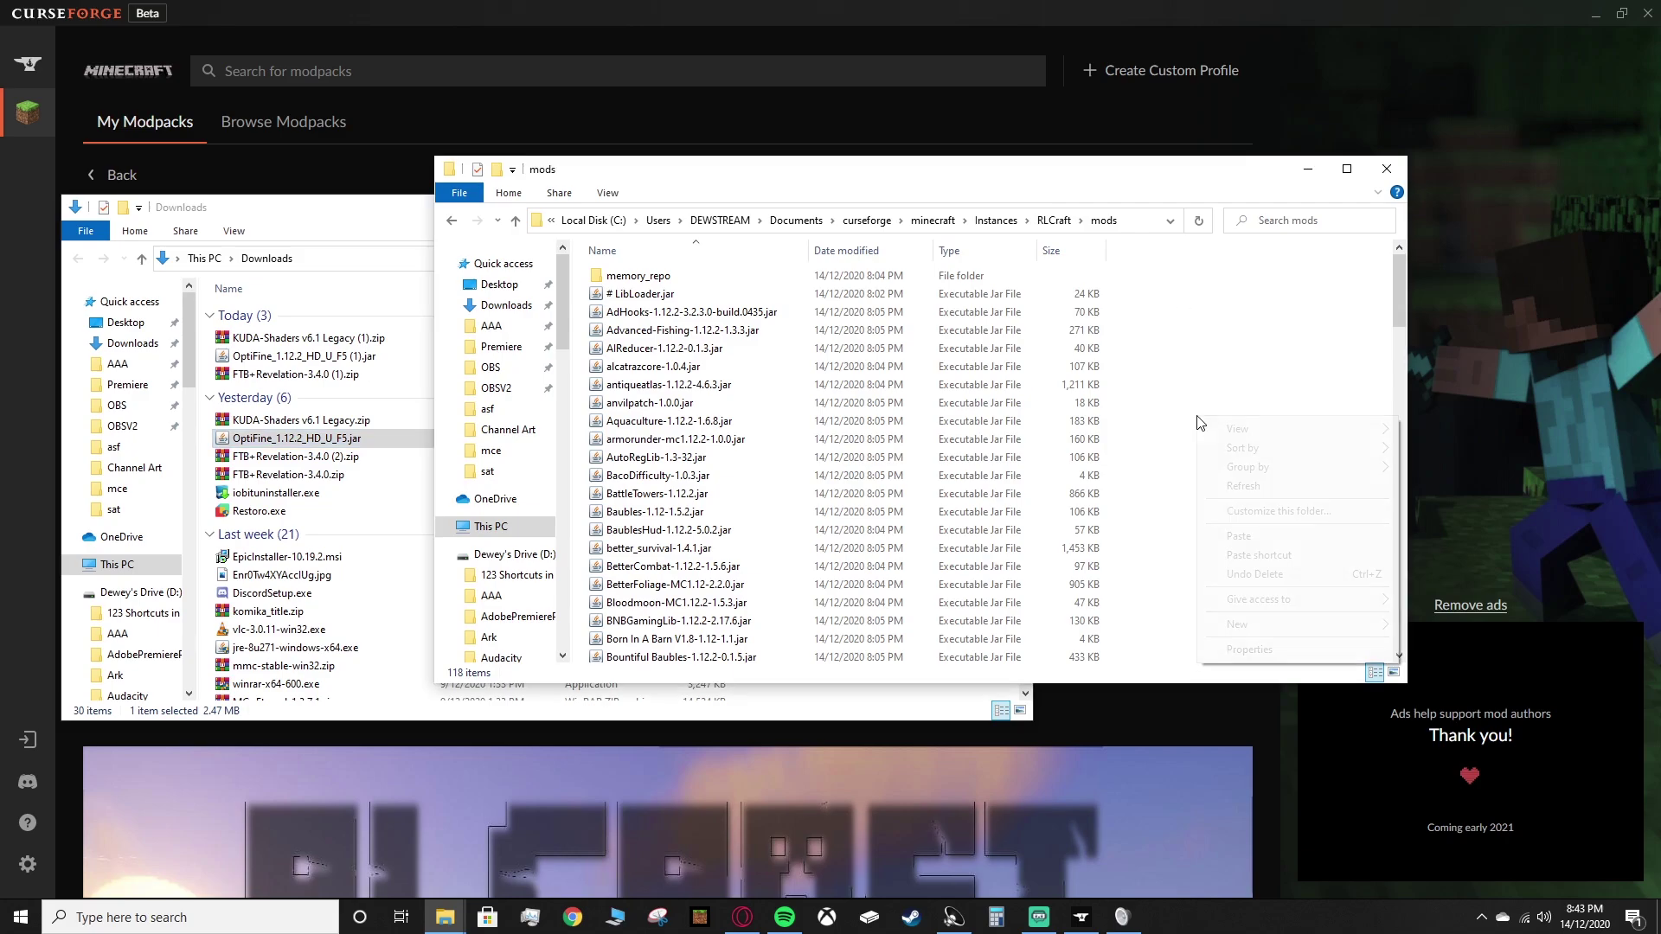
{"action": "left_click", "coordinate": [1238, 536]}
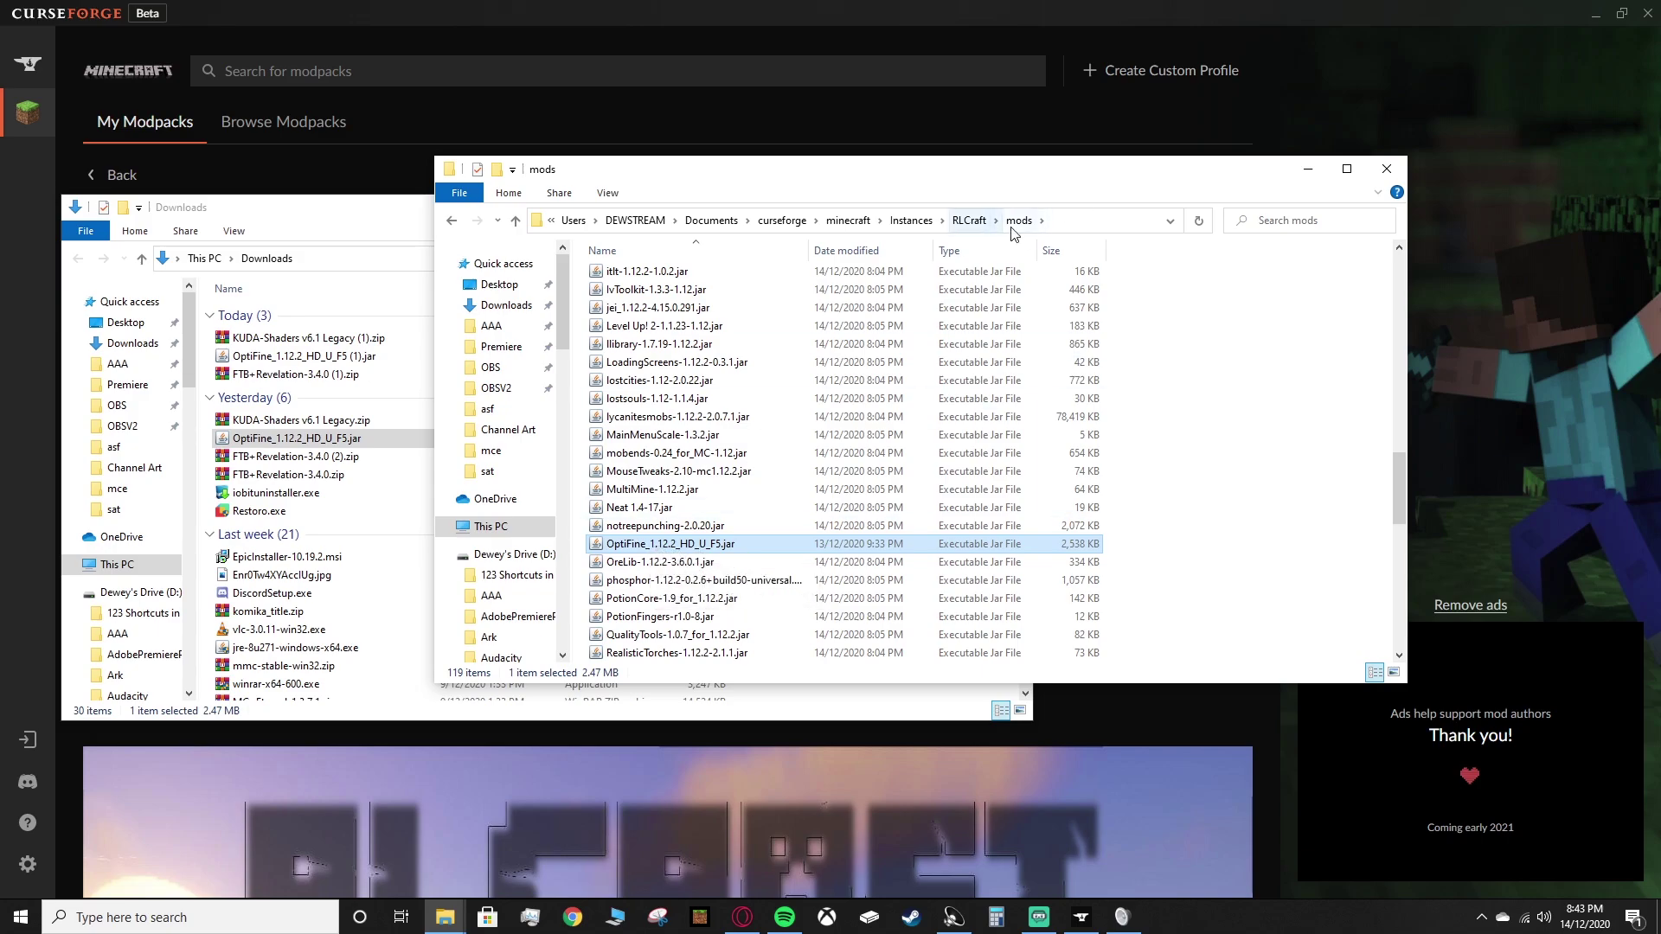
Step: Launch RLCraft from CurseForge and open the Shaders screen in the game's video settings
{"action": "left_click", "coordinate": [826, 128]}
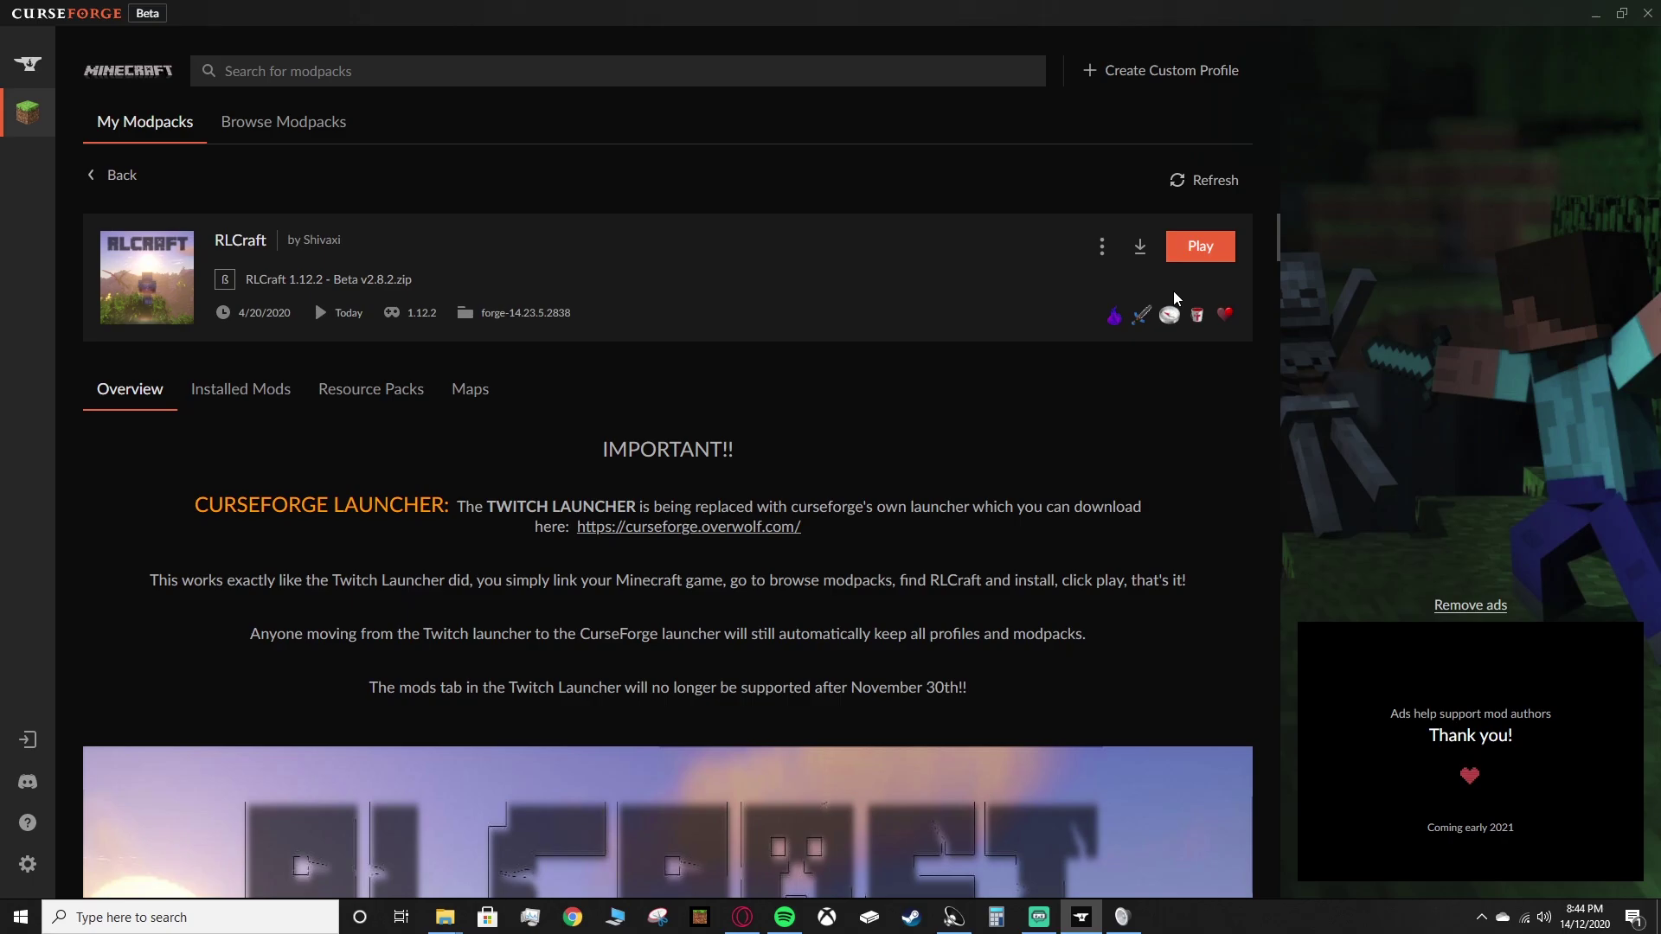
{"action": "left_click", "coordinate": [1194, 250]}
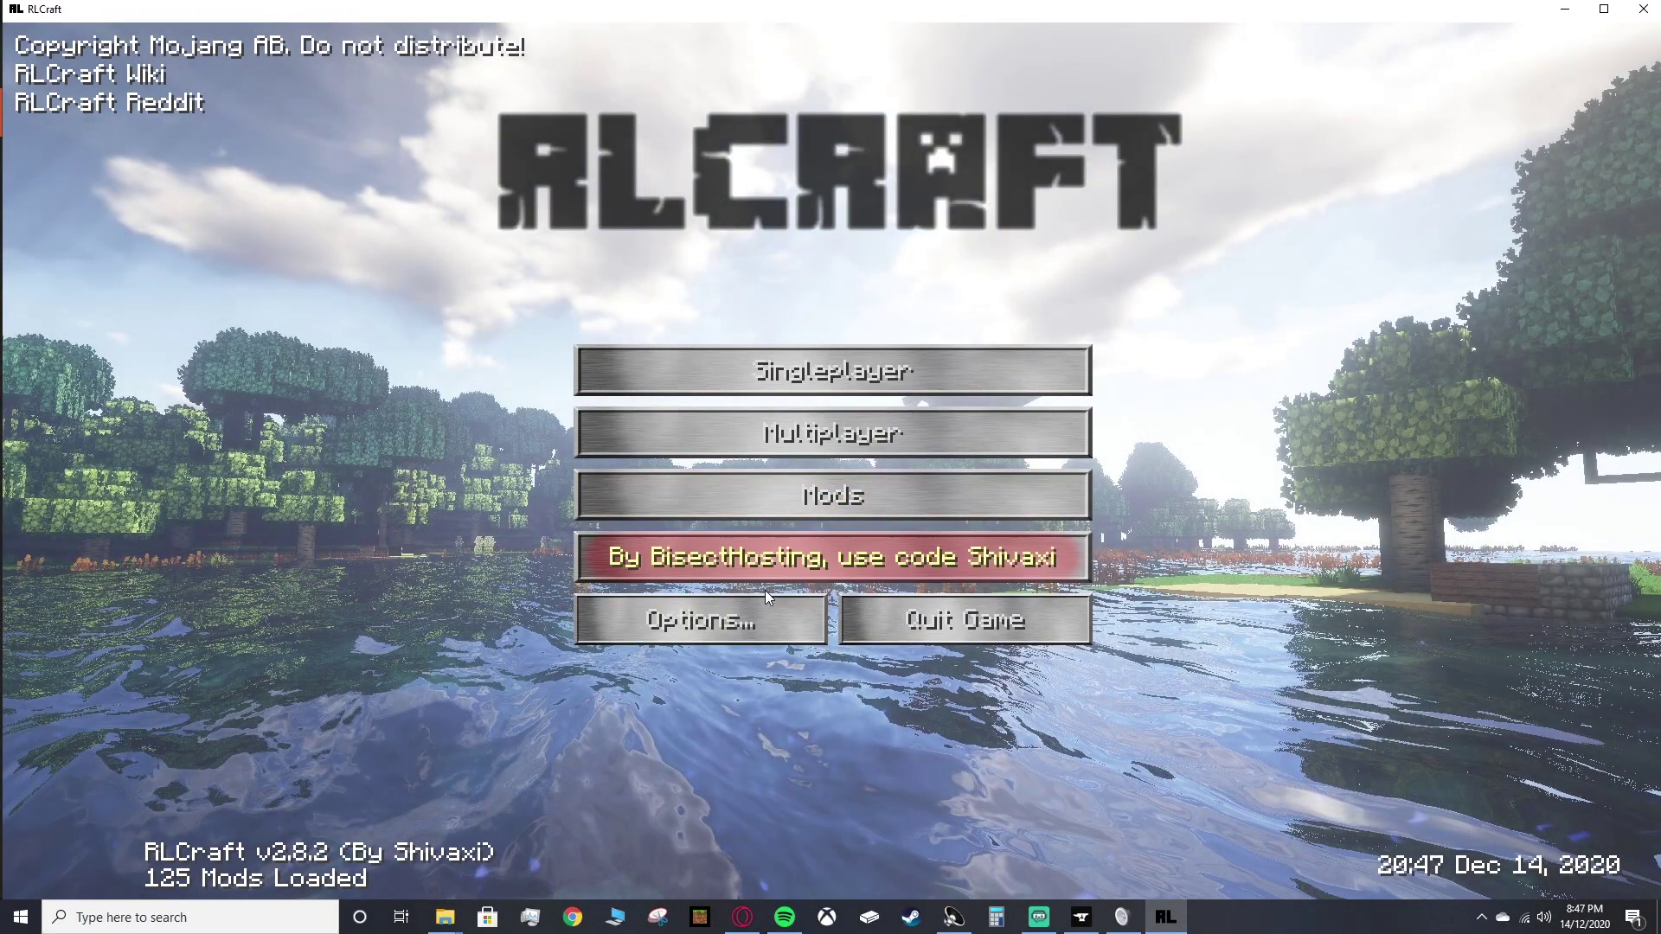
{"action": "left_click", "coordinate": [735, 621]}
{"action": "left_click", "coordinate": [620, 459]}
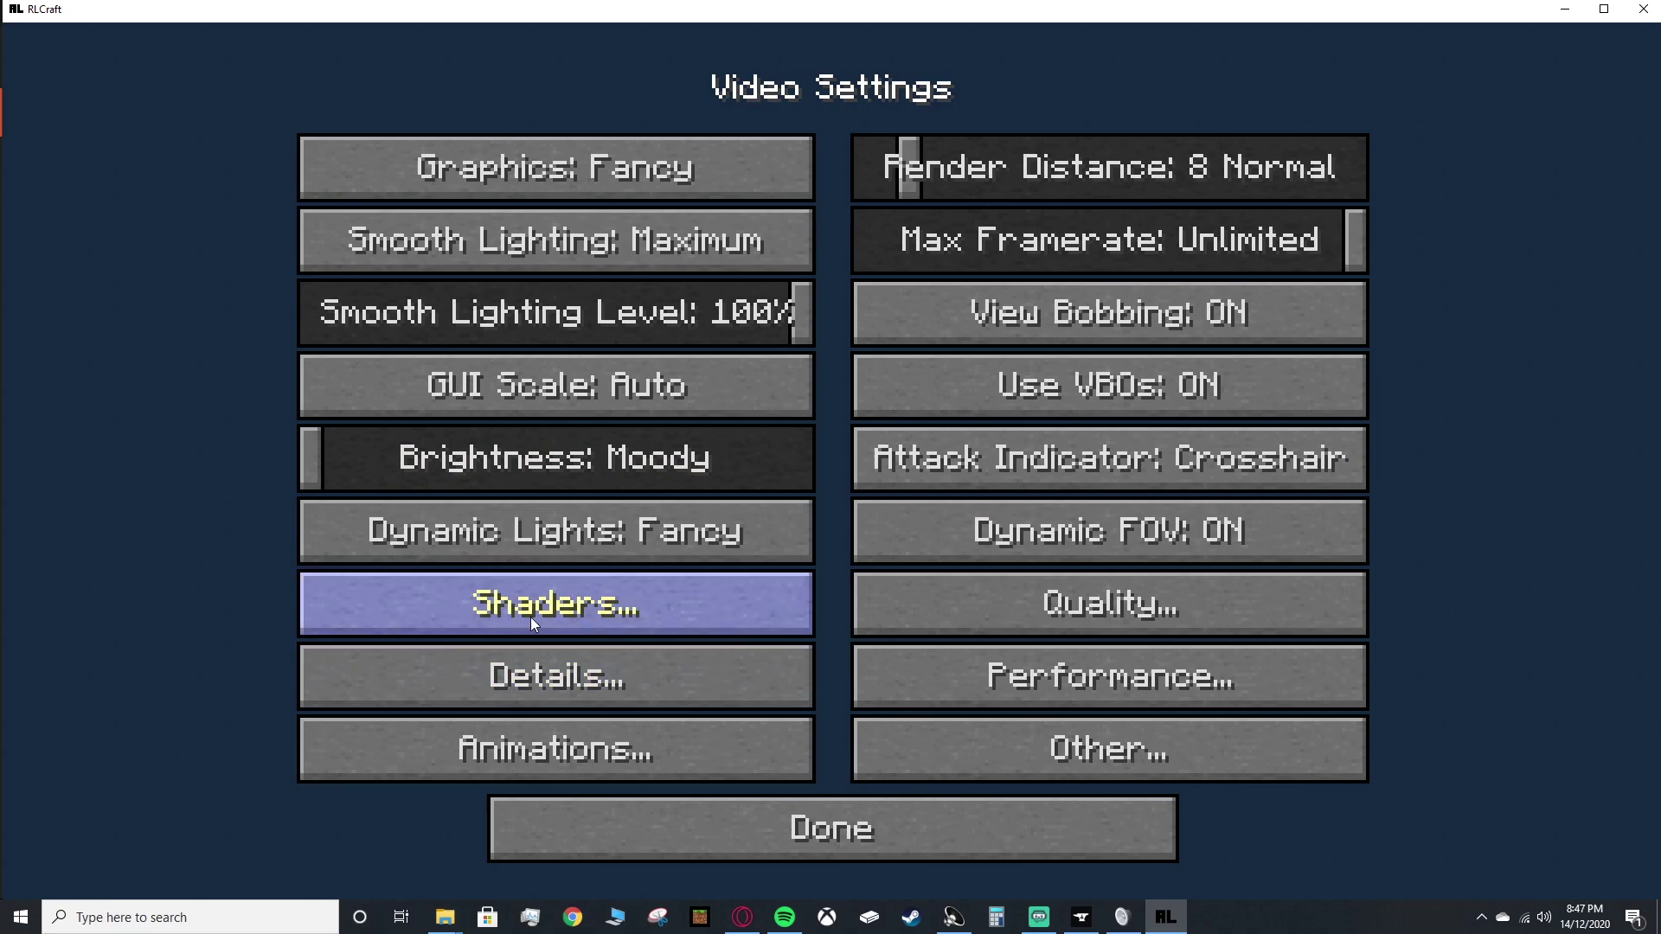
{"action": "left_click", "coordinate": [560, 613]}
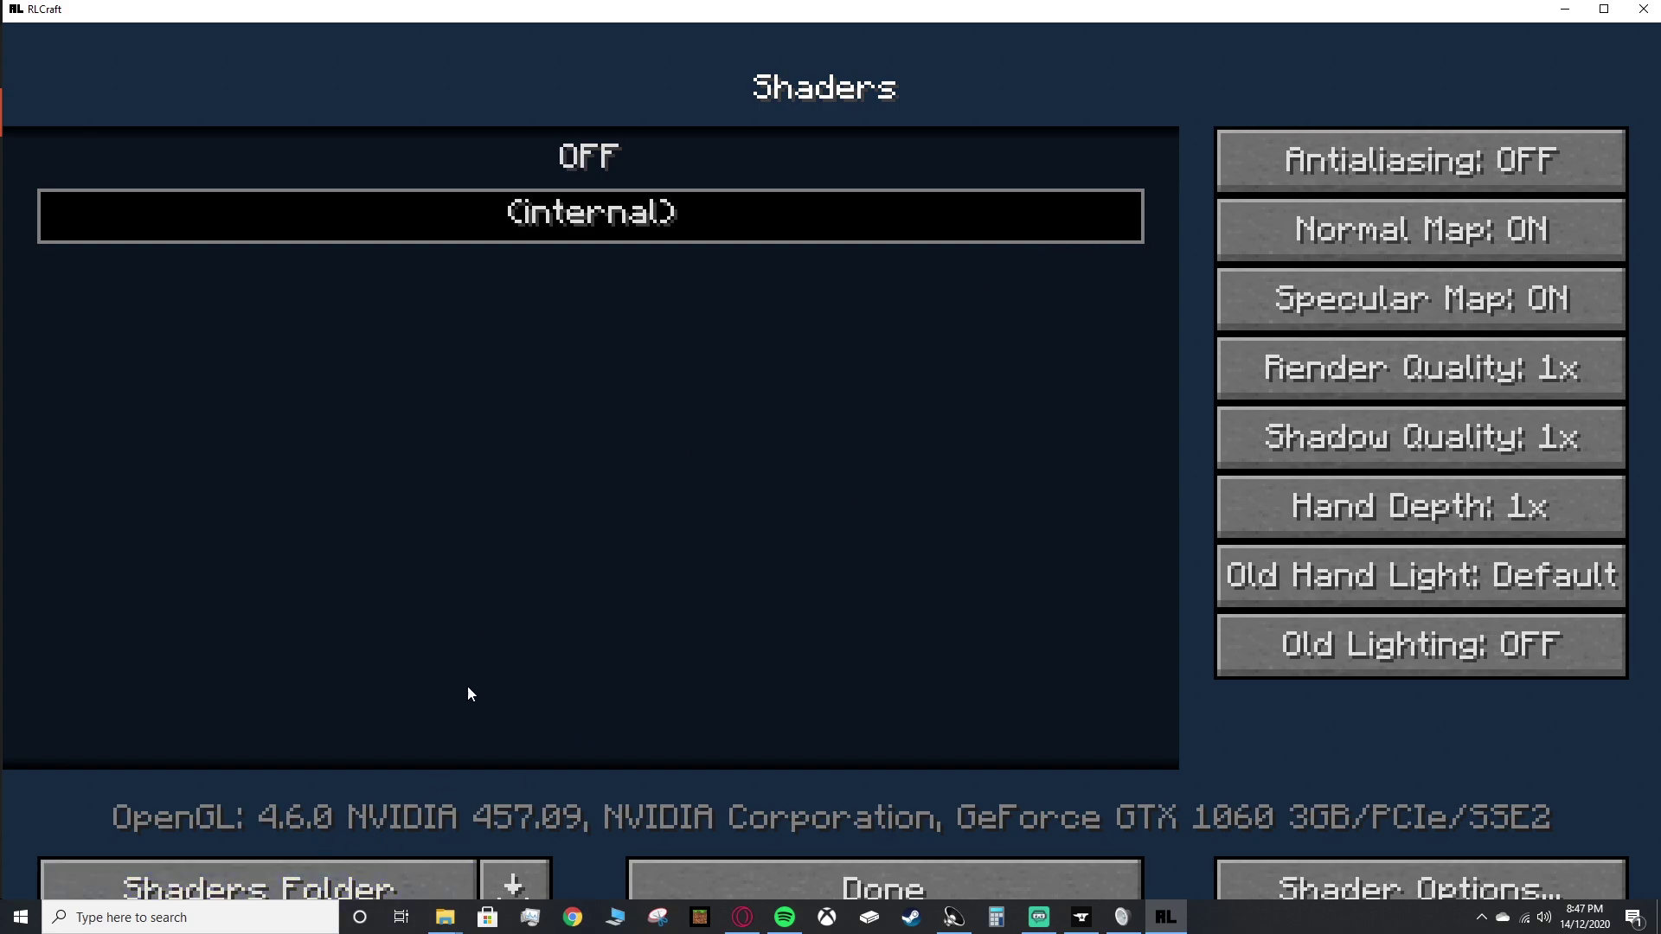
Step: Open the game's shaderpacks folder and copy KUDA-Shaders v6.1 Legacy.zip into it from the Downloads folder
{"action": "left_click", "coordinate": [321, 869]}
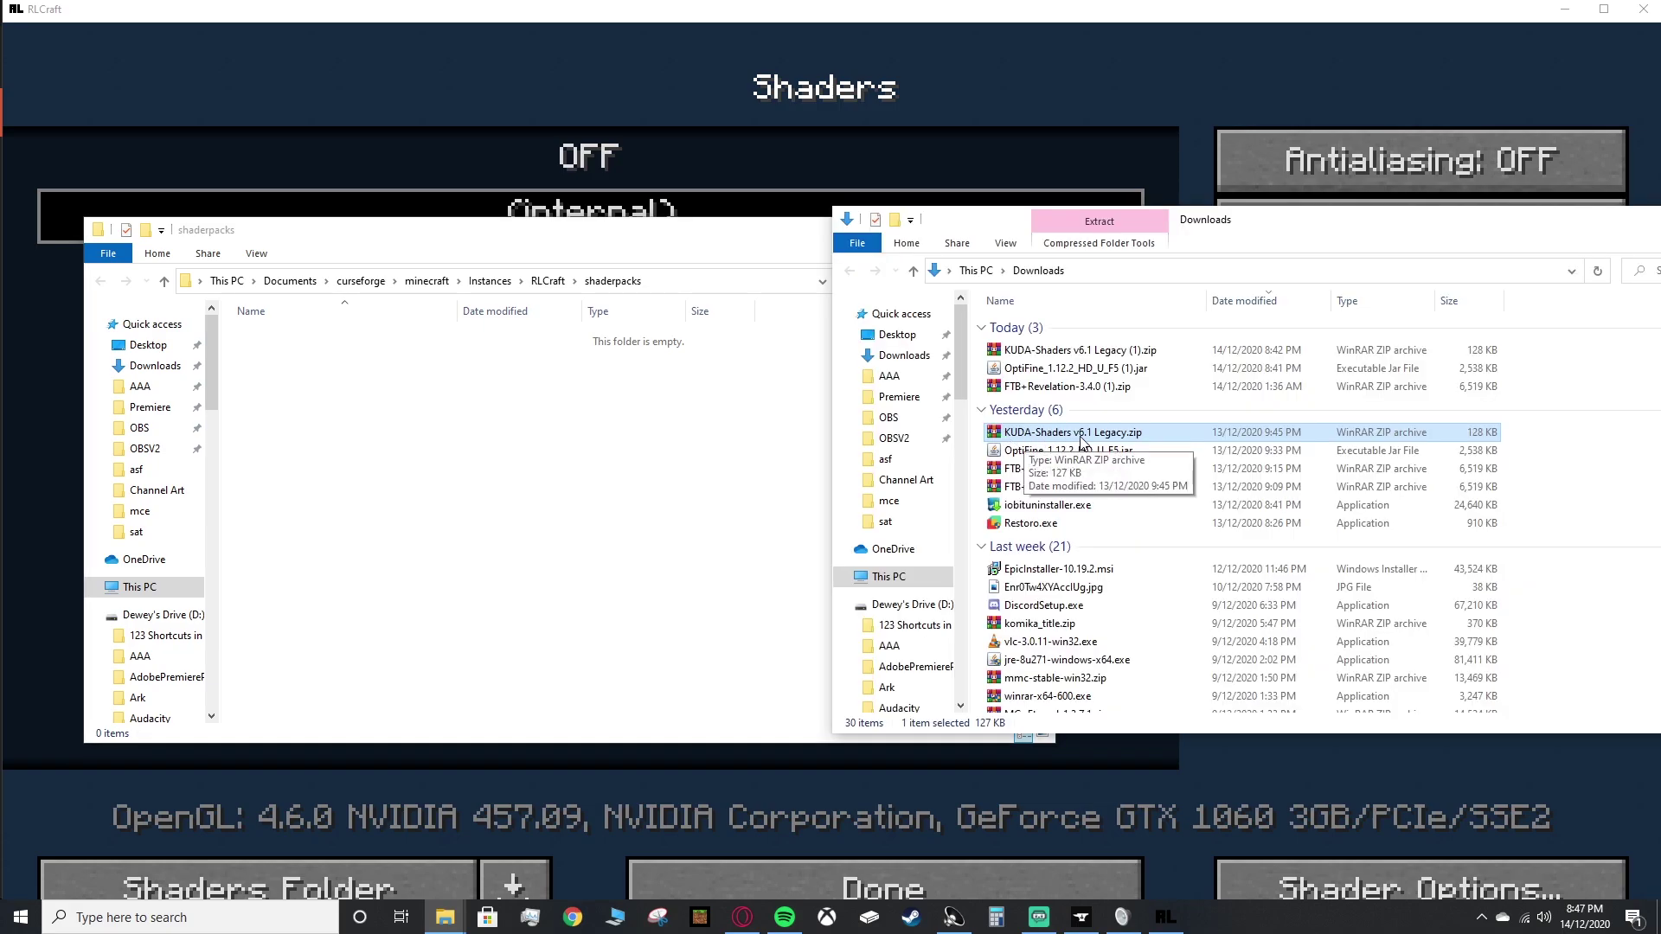
{"action": "right_click", "coordinate": [1108, 439]}
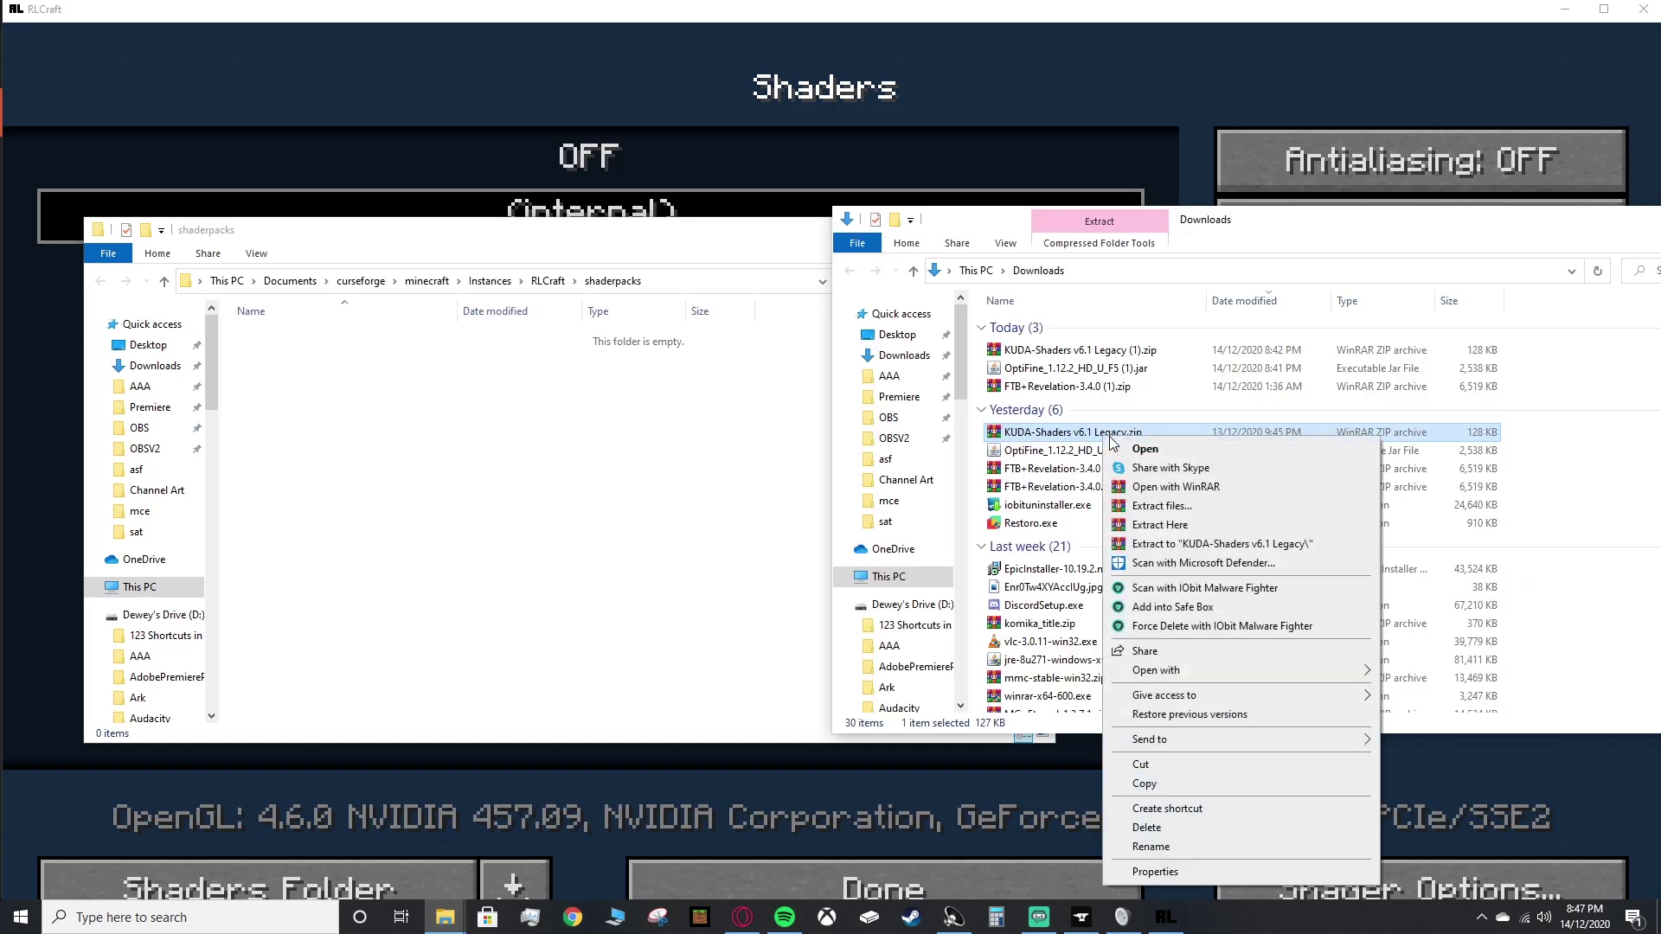
{"action": "left_click", "coordinate": [1144, 784]}
{"action": "left_click", "coordinate": [387, 413]}
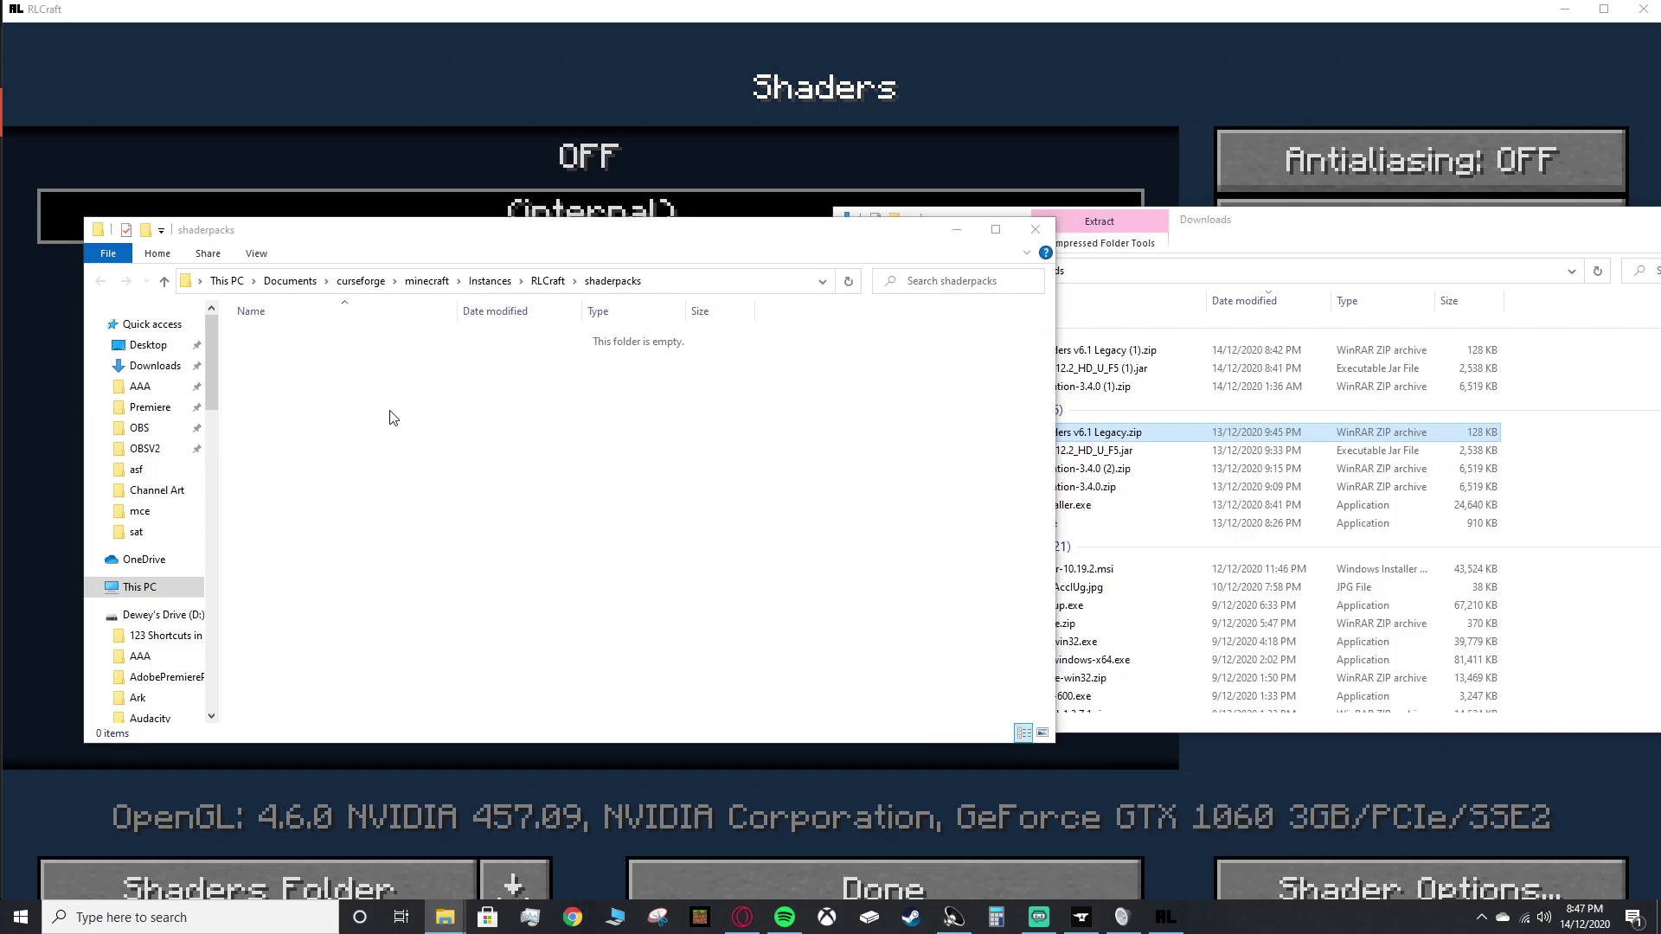
{"action": "right_click", "coordinate": [474, 484]}
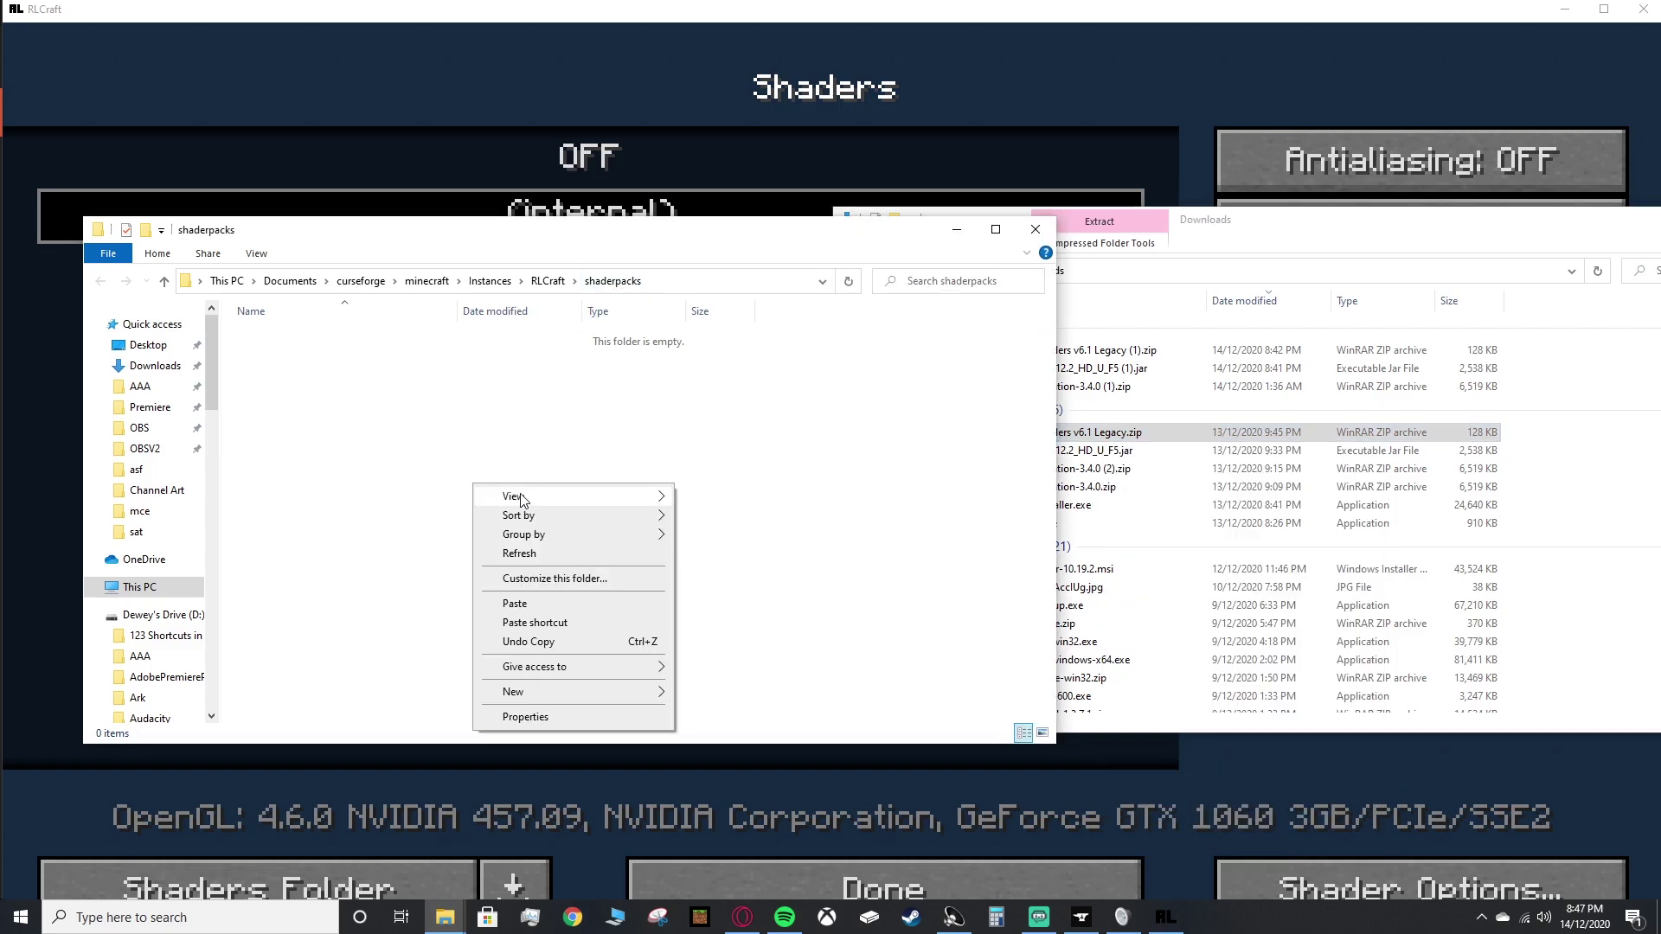
{"action": "left_click", "coordinate": [520, 605]}
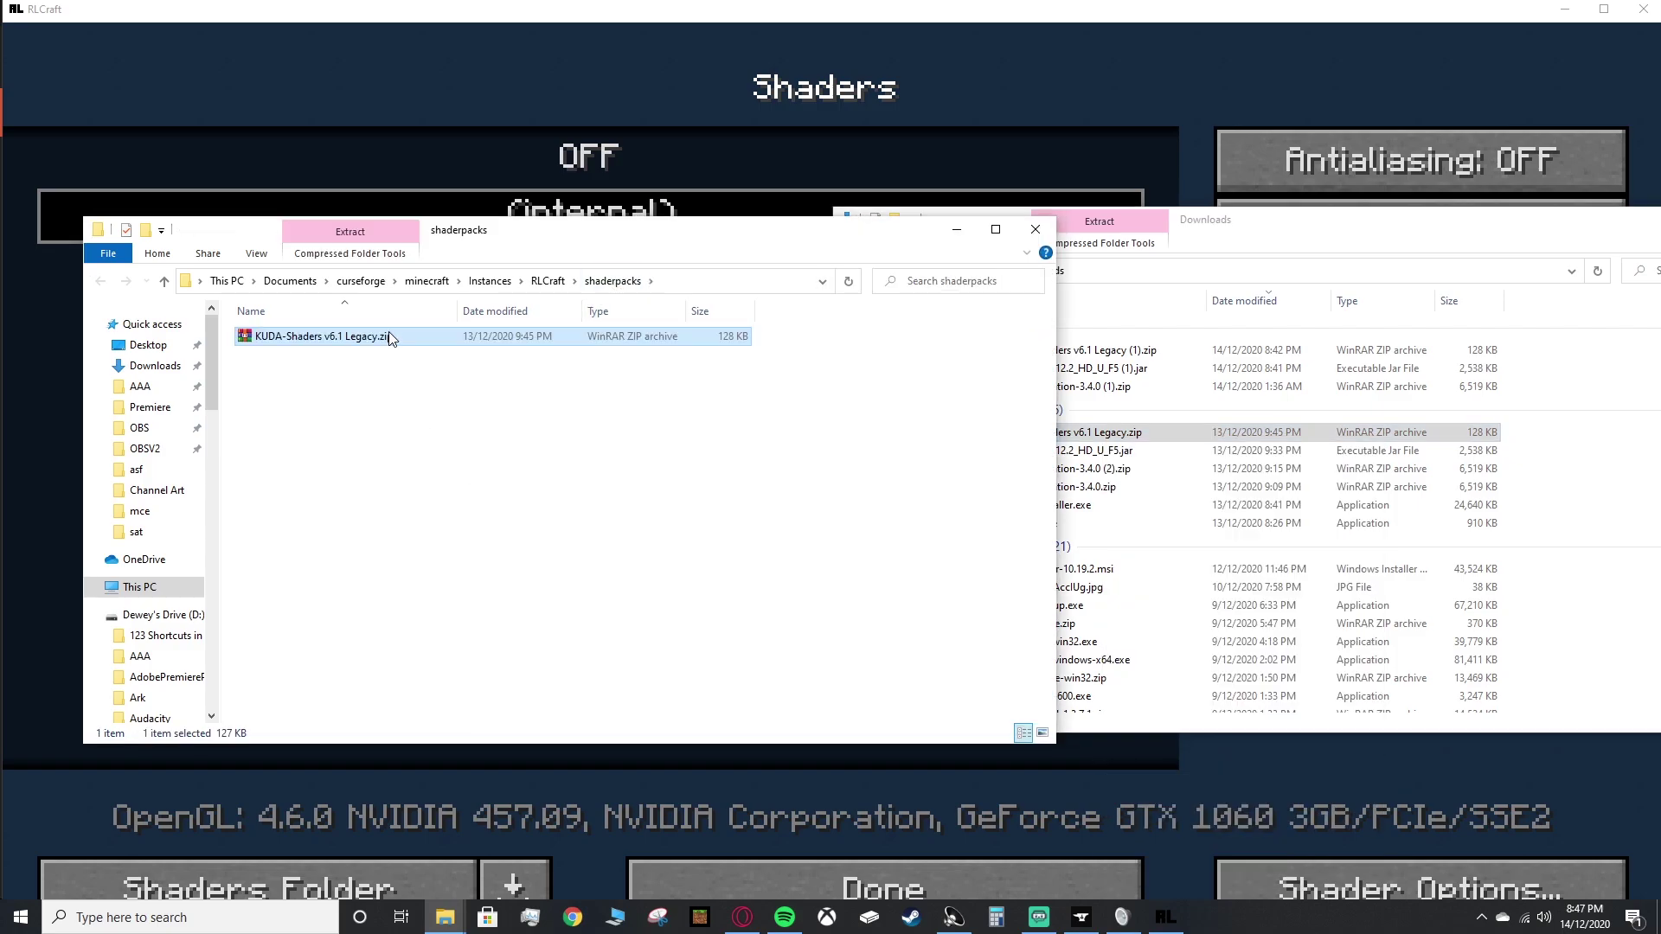
Step: Back in the game, activate KUDA-Shaders v6.1 Legacy.zip as the shader pack and return to the title screen
{"action": "left_click", "coordinate": [536, 60]}
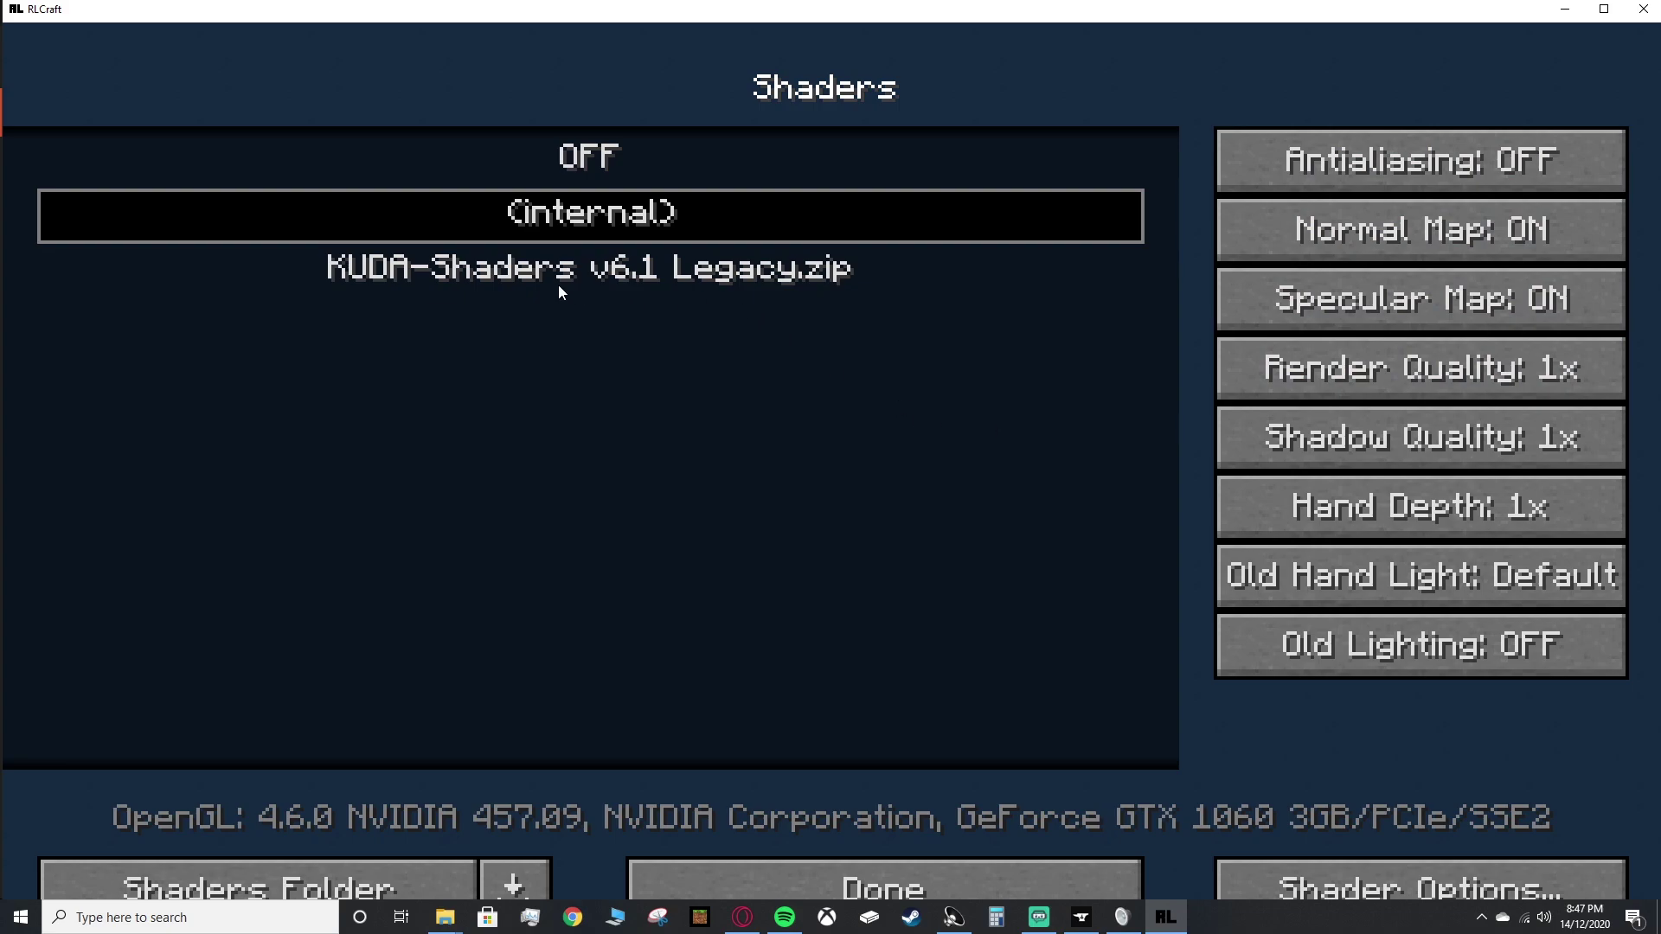
{"action": "left_click", "coordinate": [605, 275]}
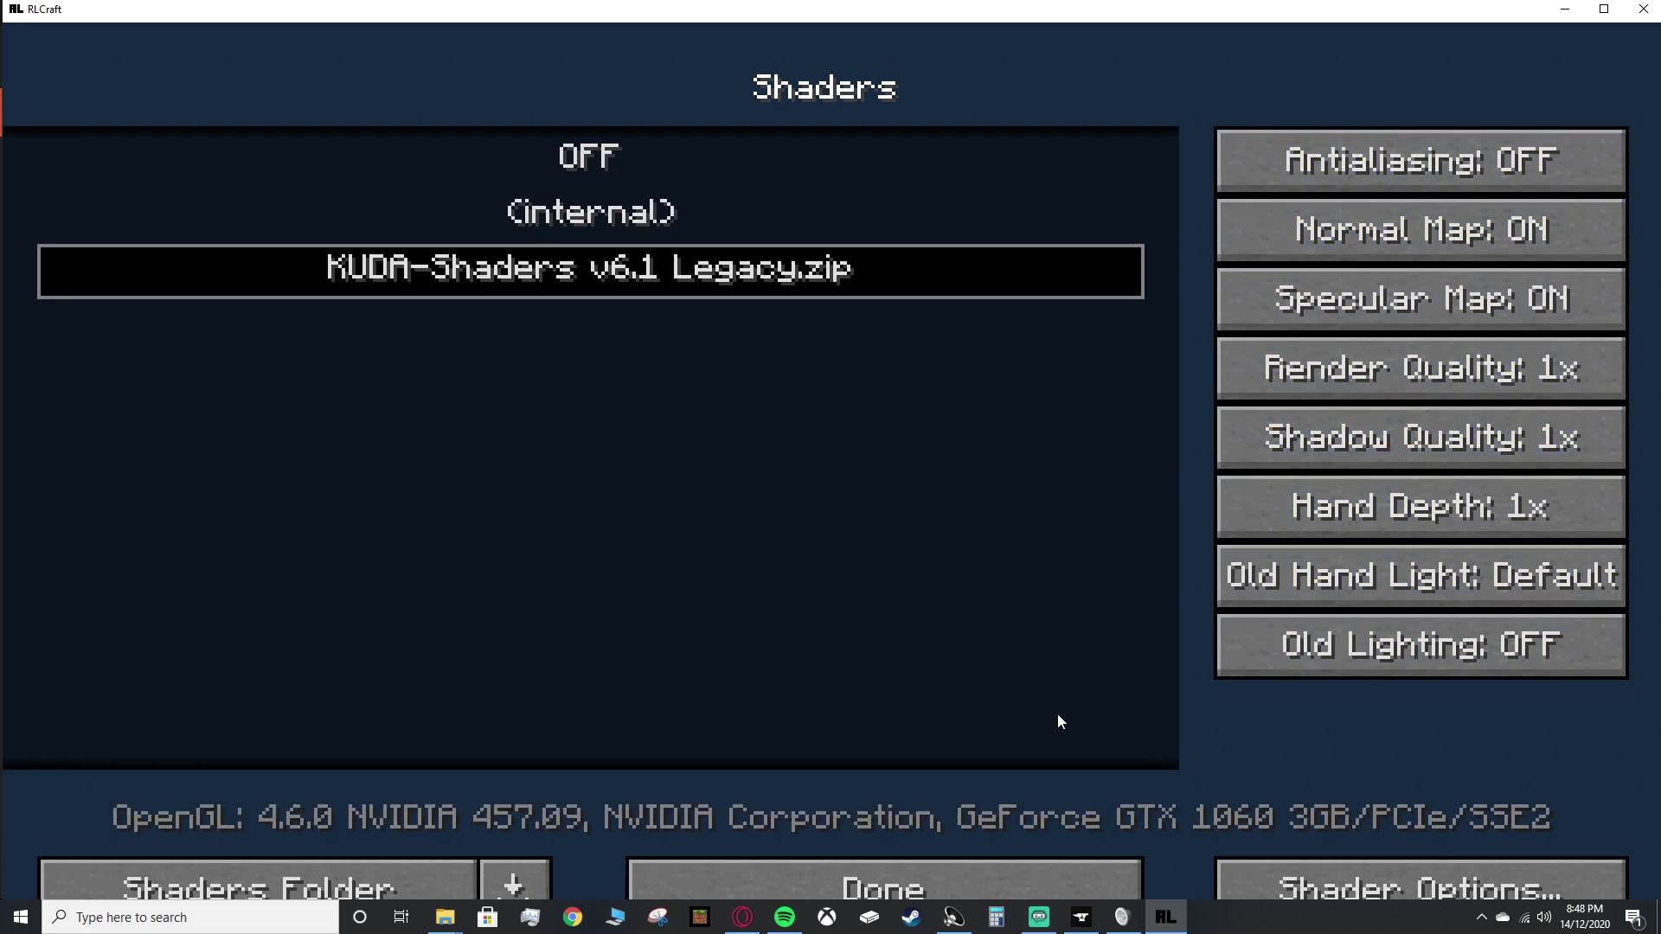
{"action": "left_click", "coordinate": [990, 880]}
{"action": "left_click", "coordinate": [886, 818]}
{"action": "left_click", "coordinate": [886, 787]}
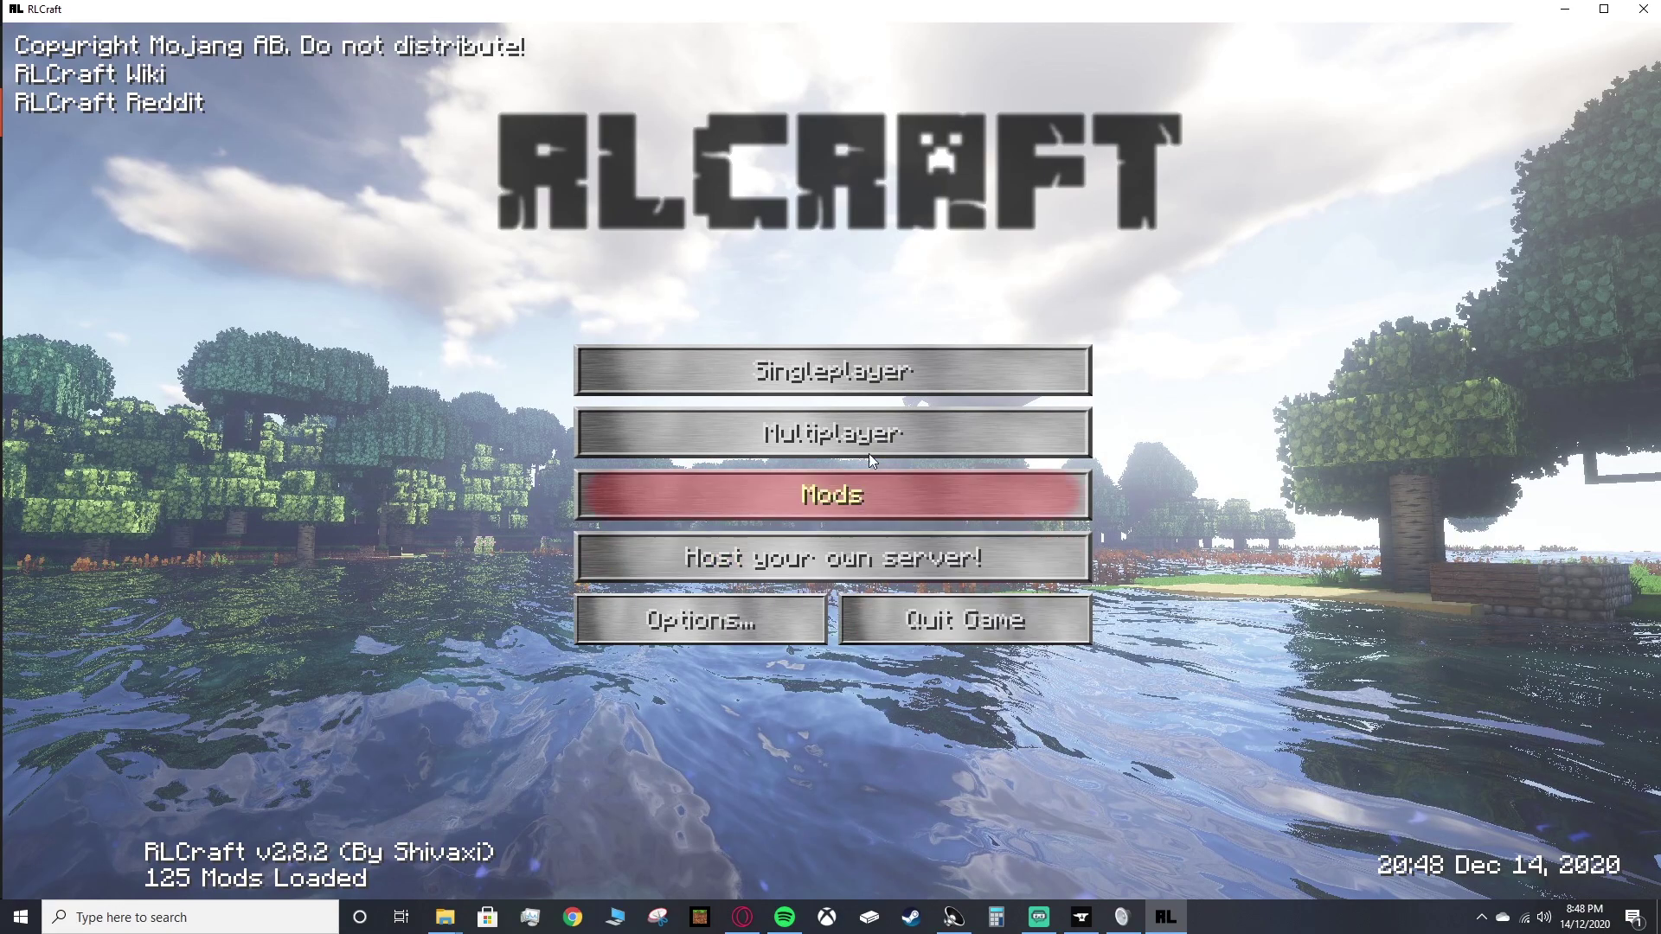
Step: Load the existing singleplayer survival world named New World
{"action": "left_click", "coordinate": [844, 379]}
{"action": "left_click", "coordinate": [770, 205]}
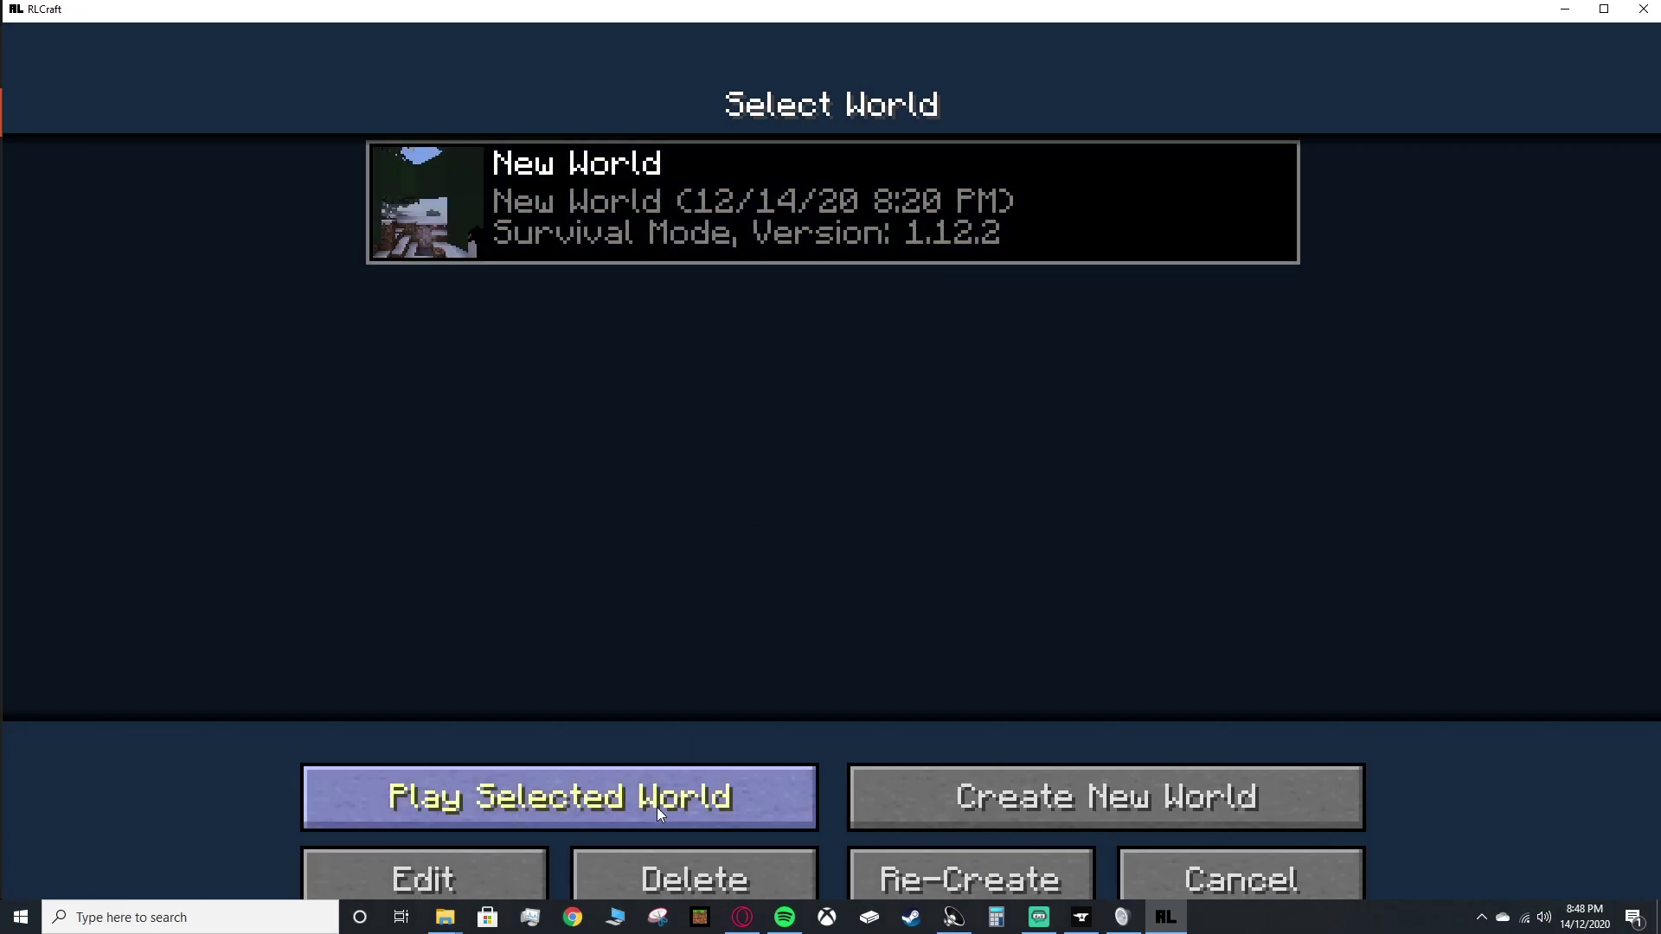
{"action": "left_click", "coordinate": [656, 807]}
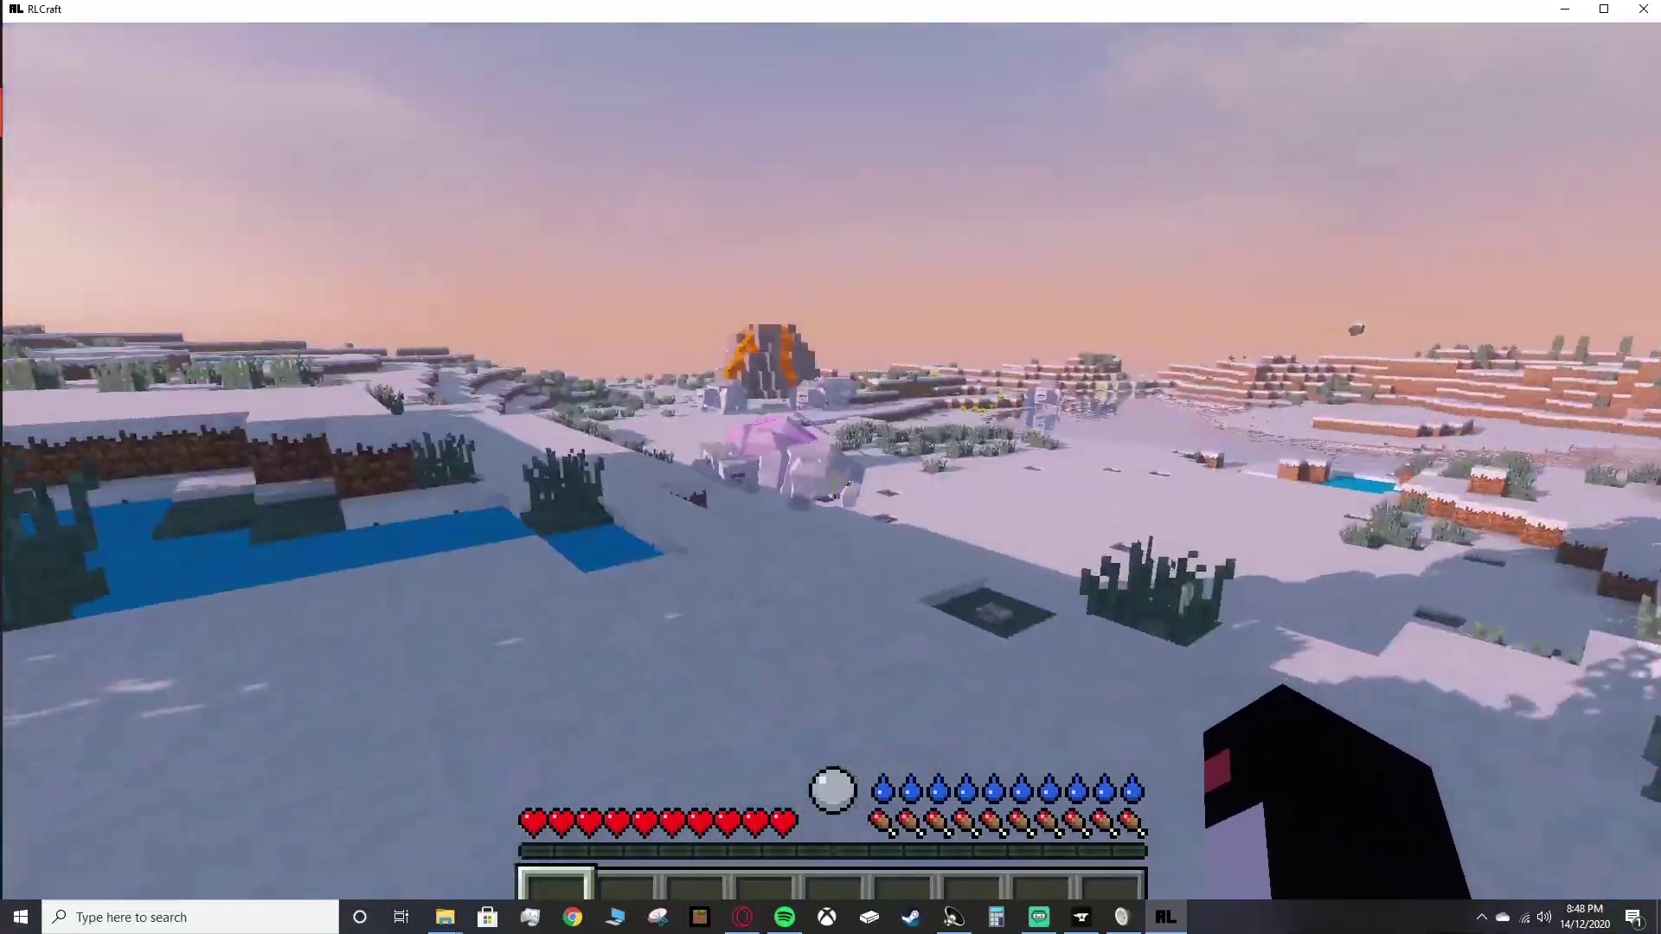
Step: Adjust the sound volume in the game's Music & Sounds options and resume playing
{"action": "key", "text": "Escape"}
{"action": "left_click", "coordinate": [709, 558]}
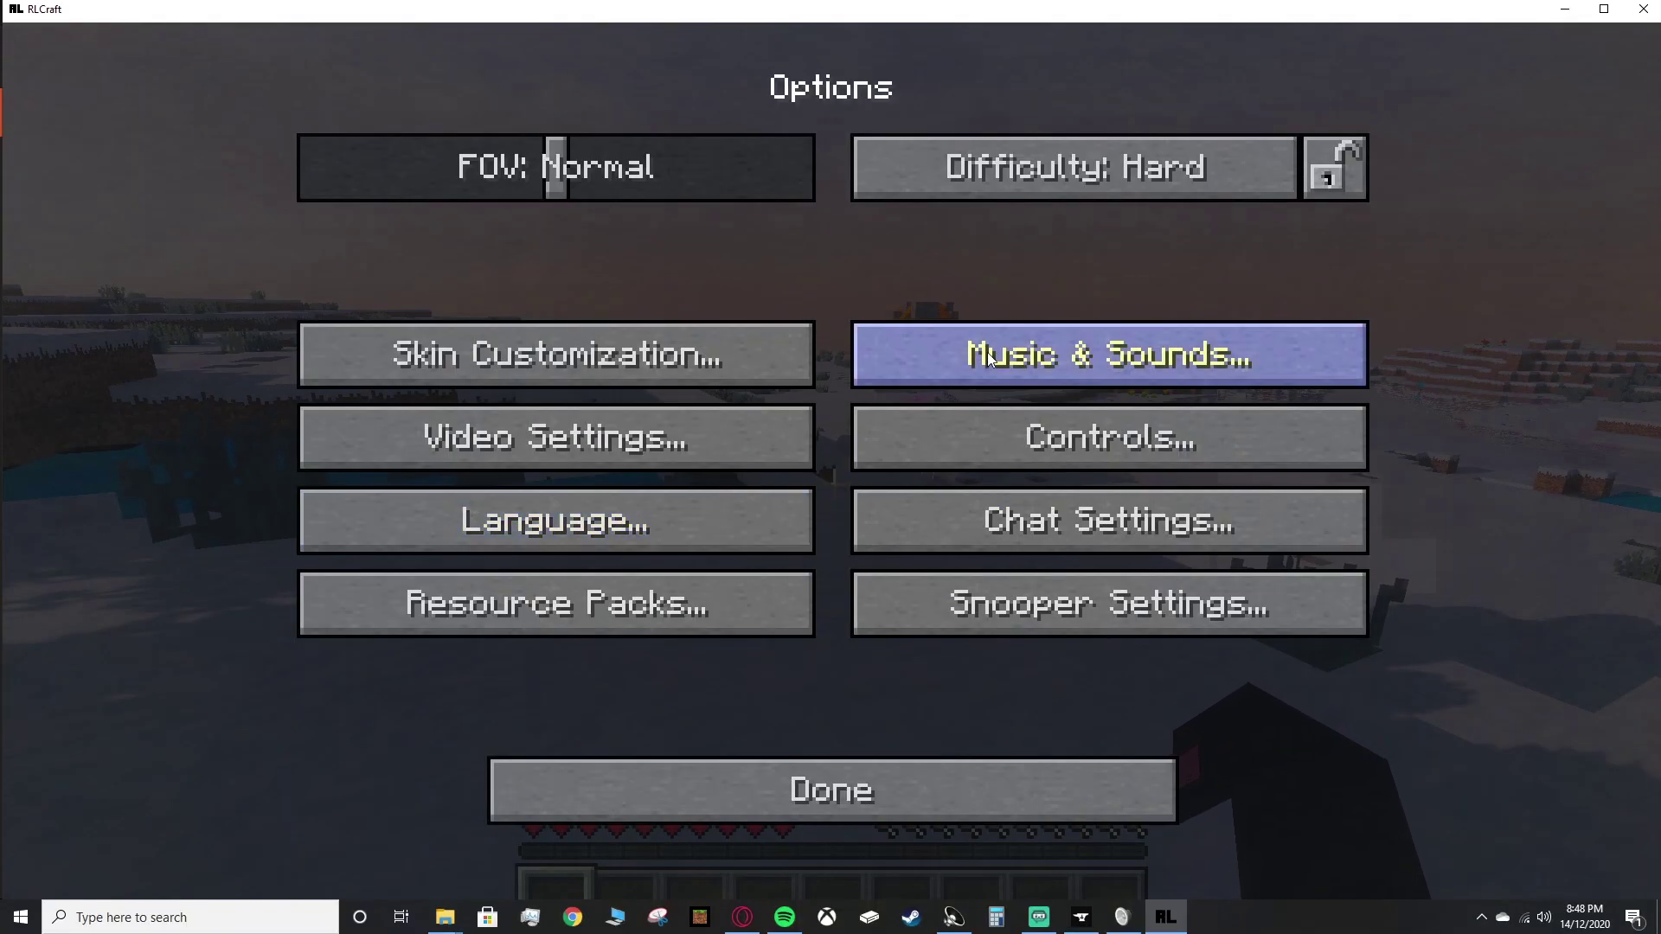
{"action": "left_click", "coordinate": [1064, 350]}
{"action": "left_click", "coordinate": [383, 166]}
{"action": "left_click", "coordinate": [953, 765]}
{"action": "left_click", "coordinate": [900, 791]}
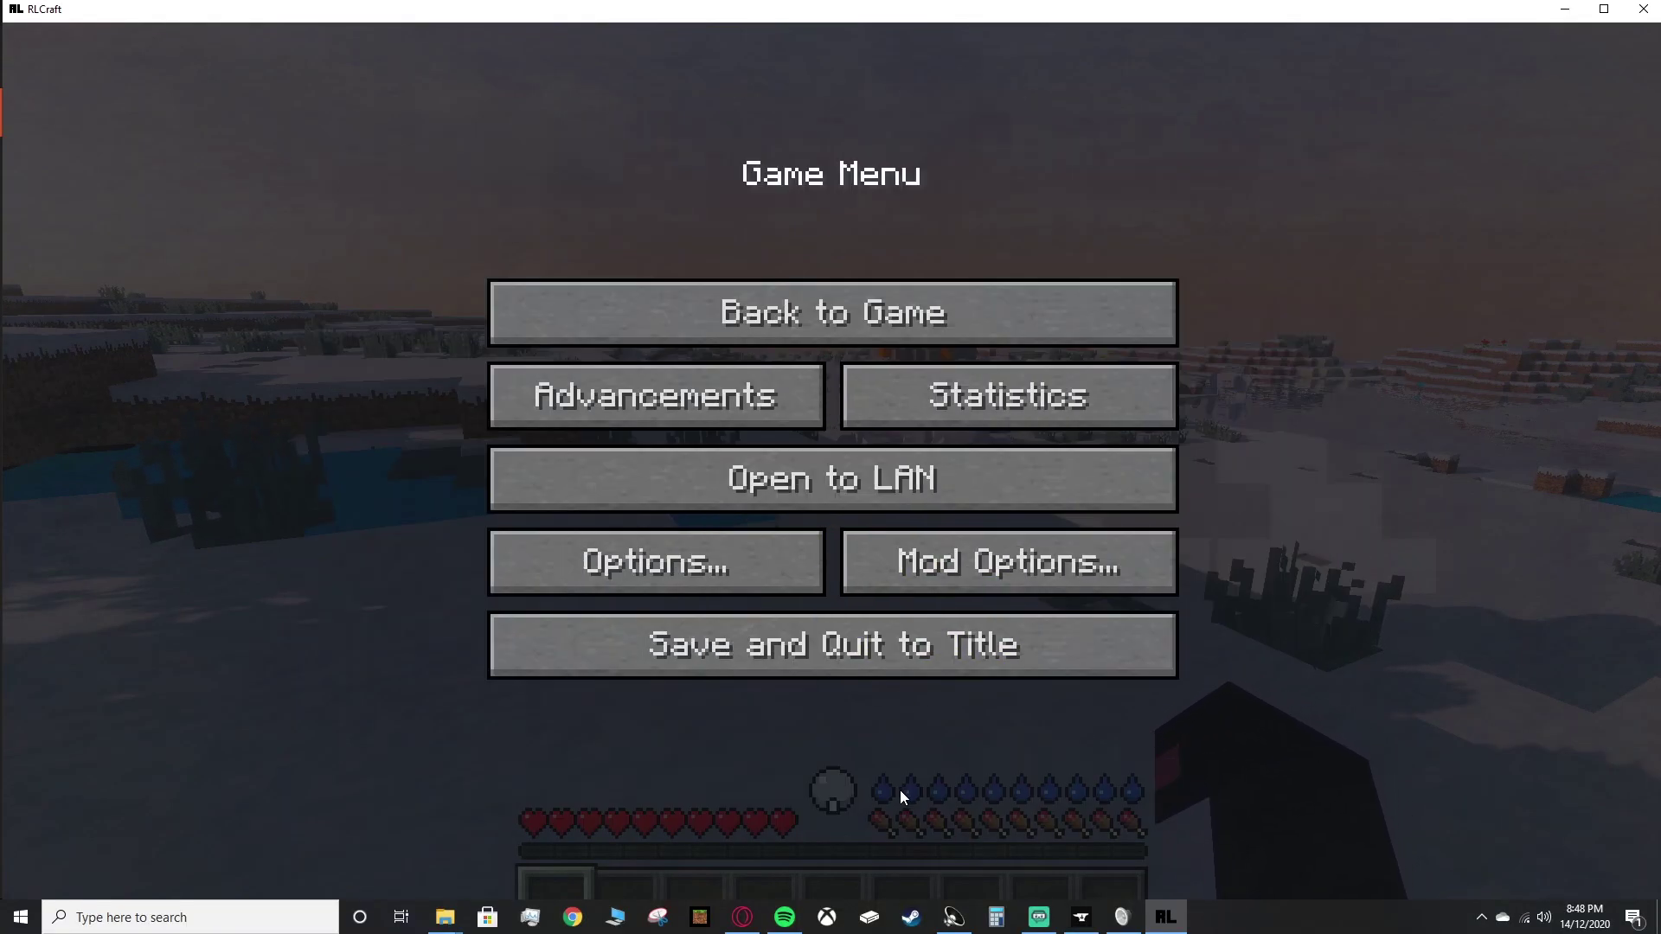
{"action": "key", "text": "Escape"}
Step: Walk across the snowy terrain and frozen lake to examine the shader's shadows, sky and reflections, and briefly view the inventory
{"action": "key", "text": "w"}
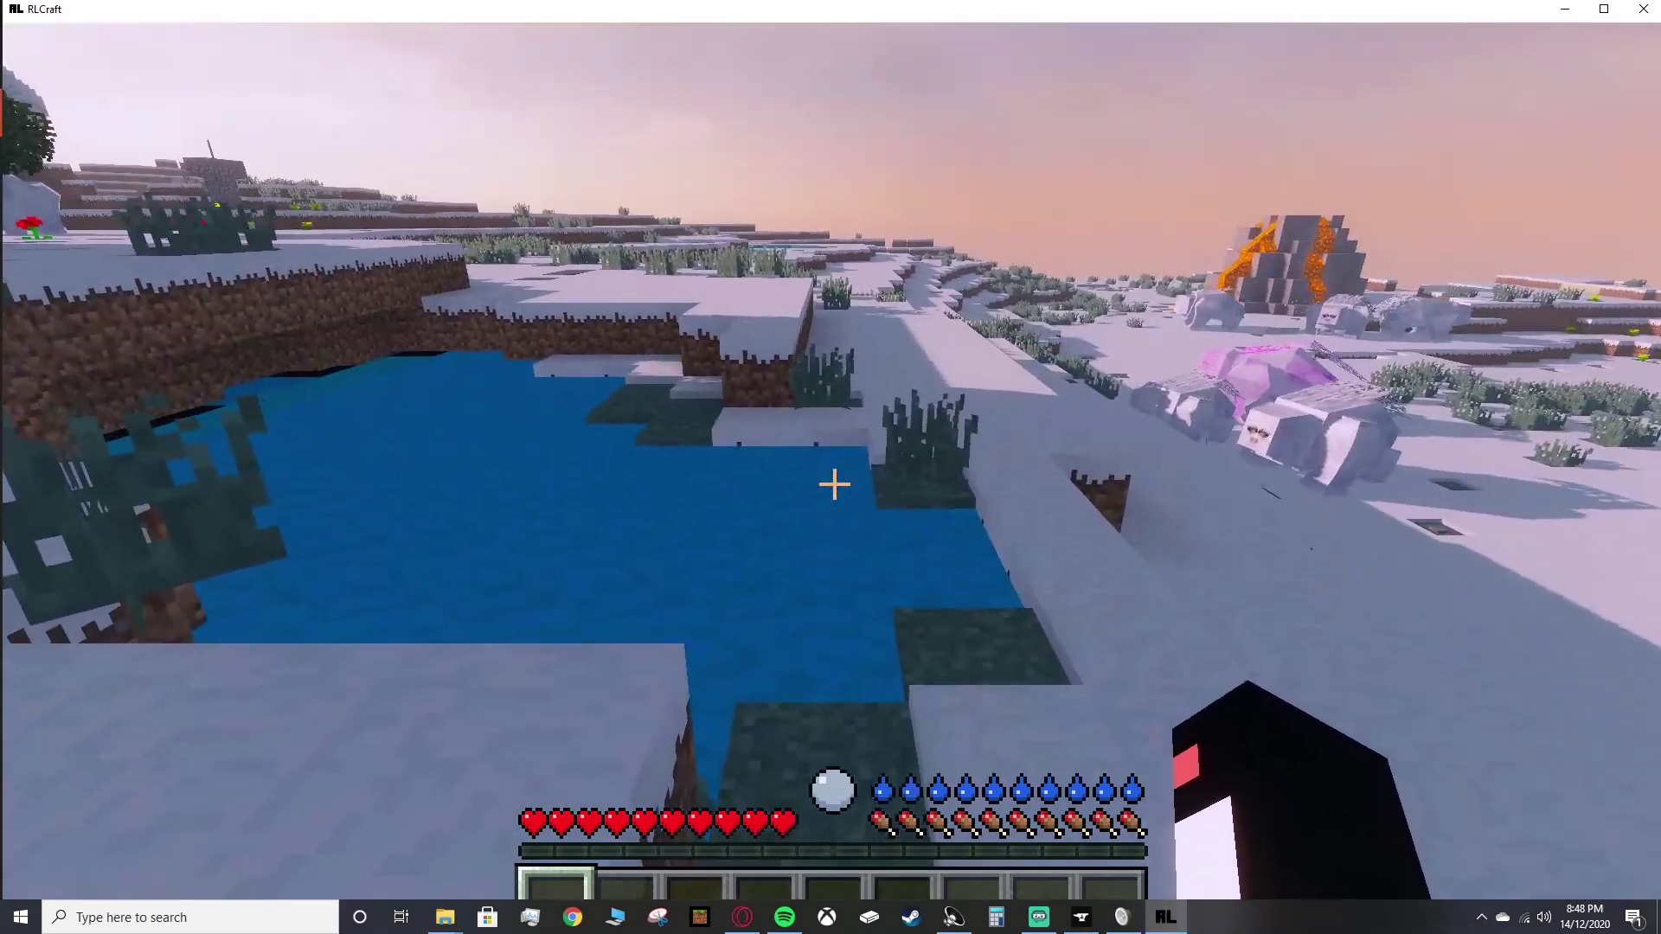
{"action": "key", "text": "w"}
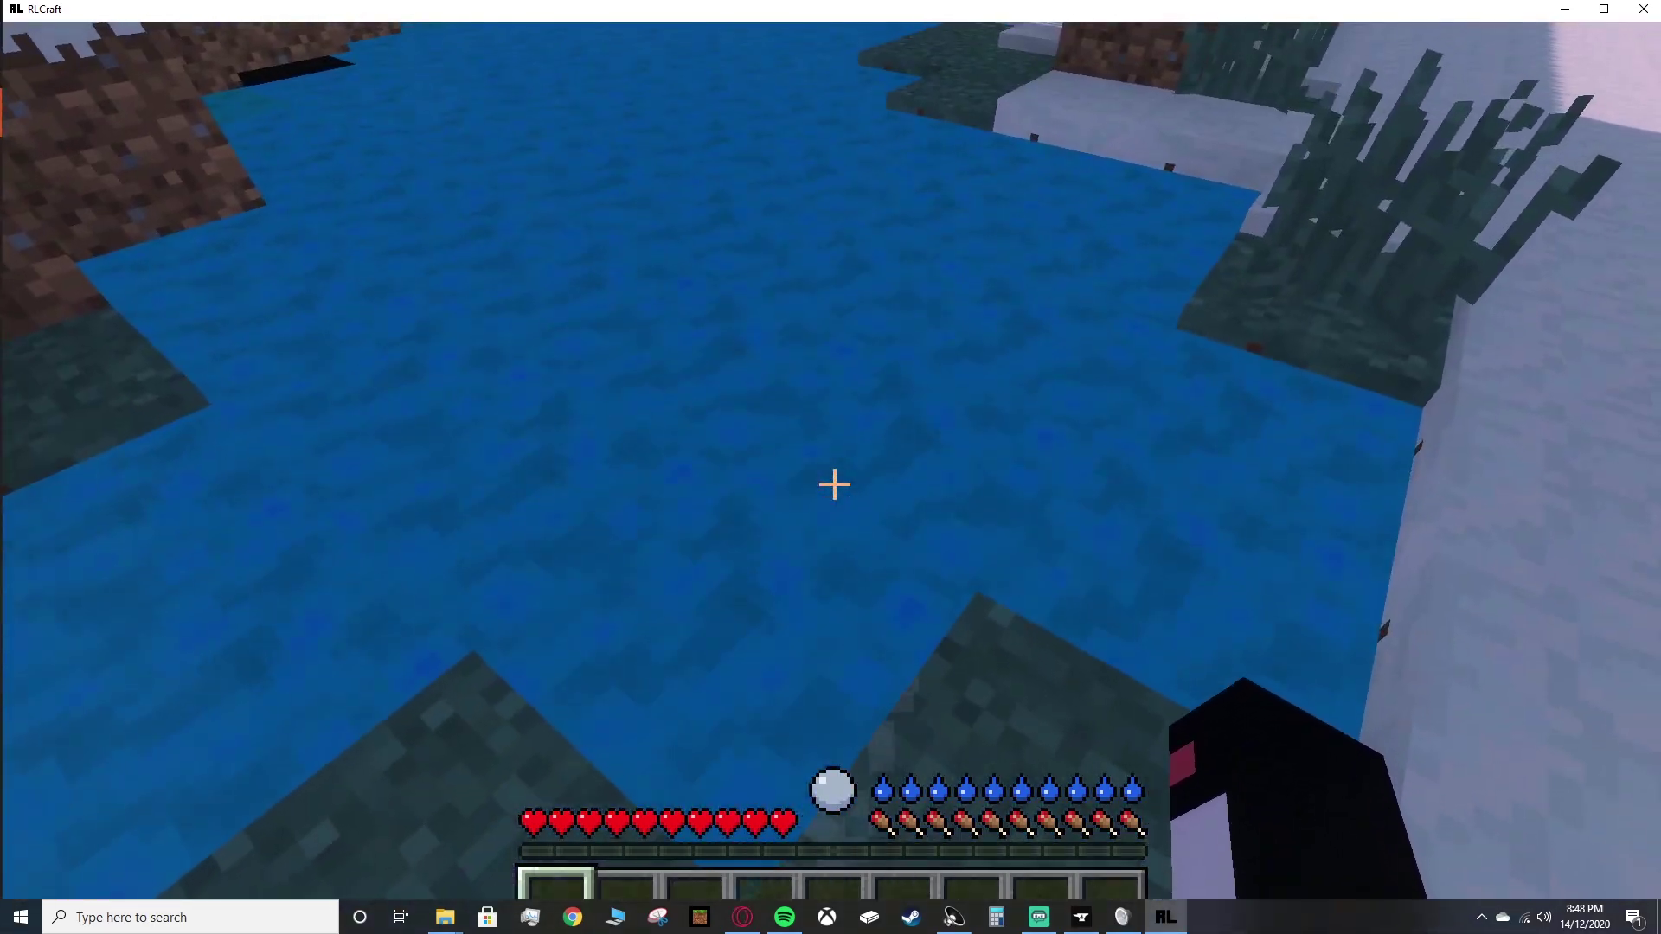
{"action": "key", "text": "w"}
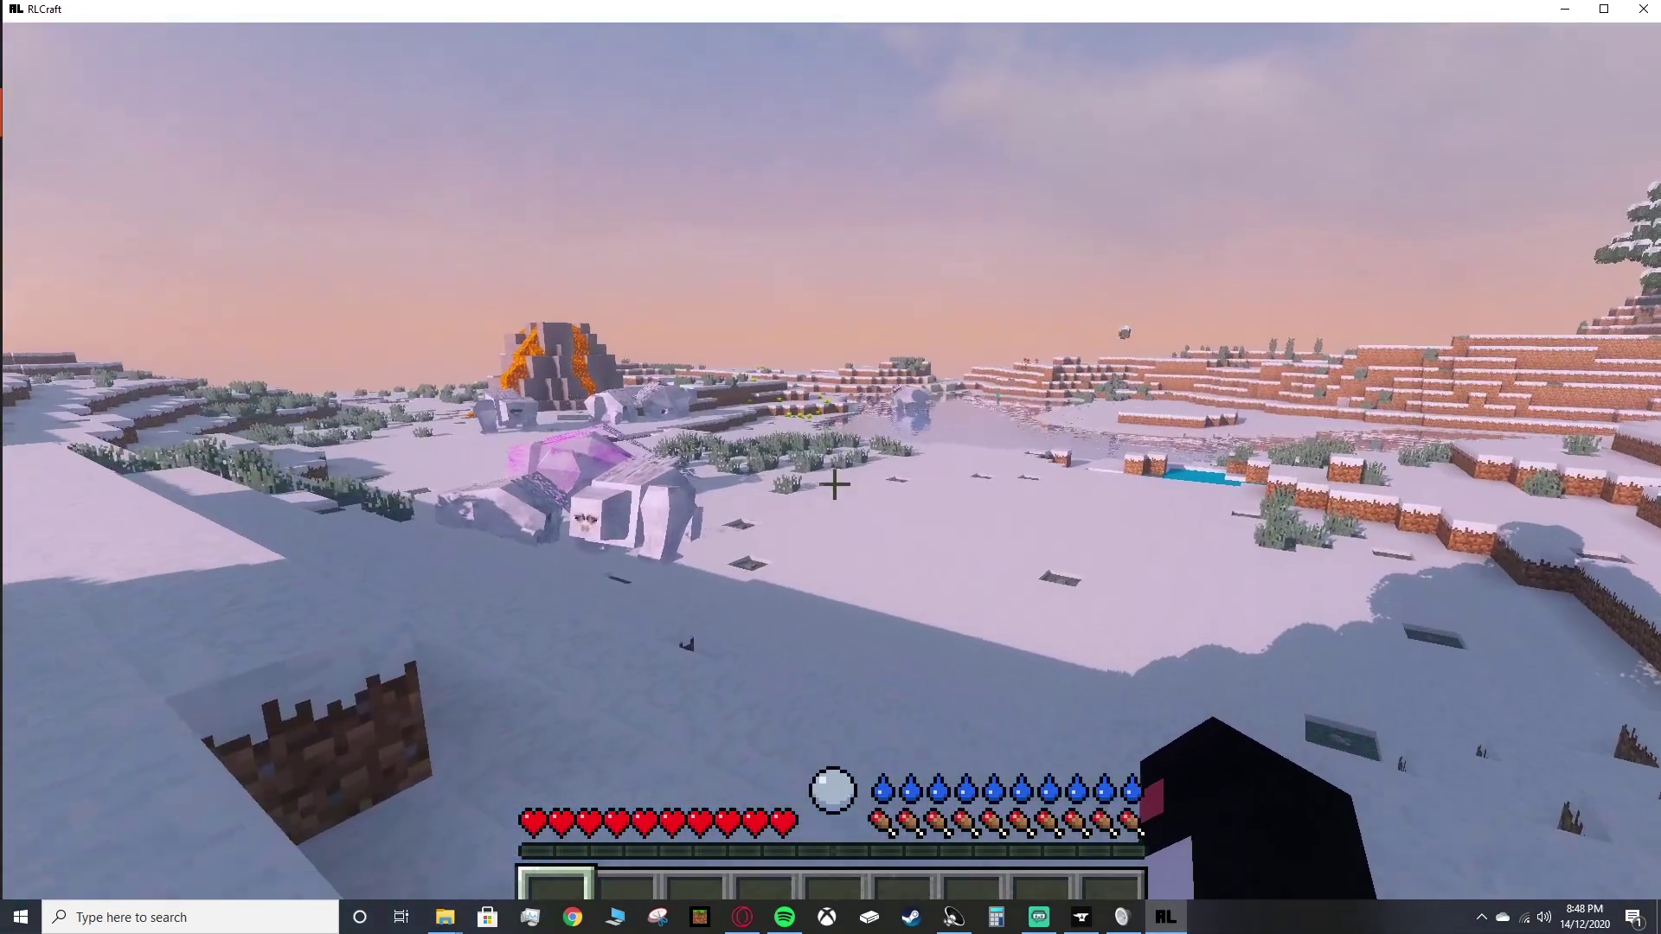
{"action": "key", "text": "w"}
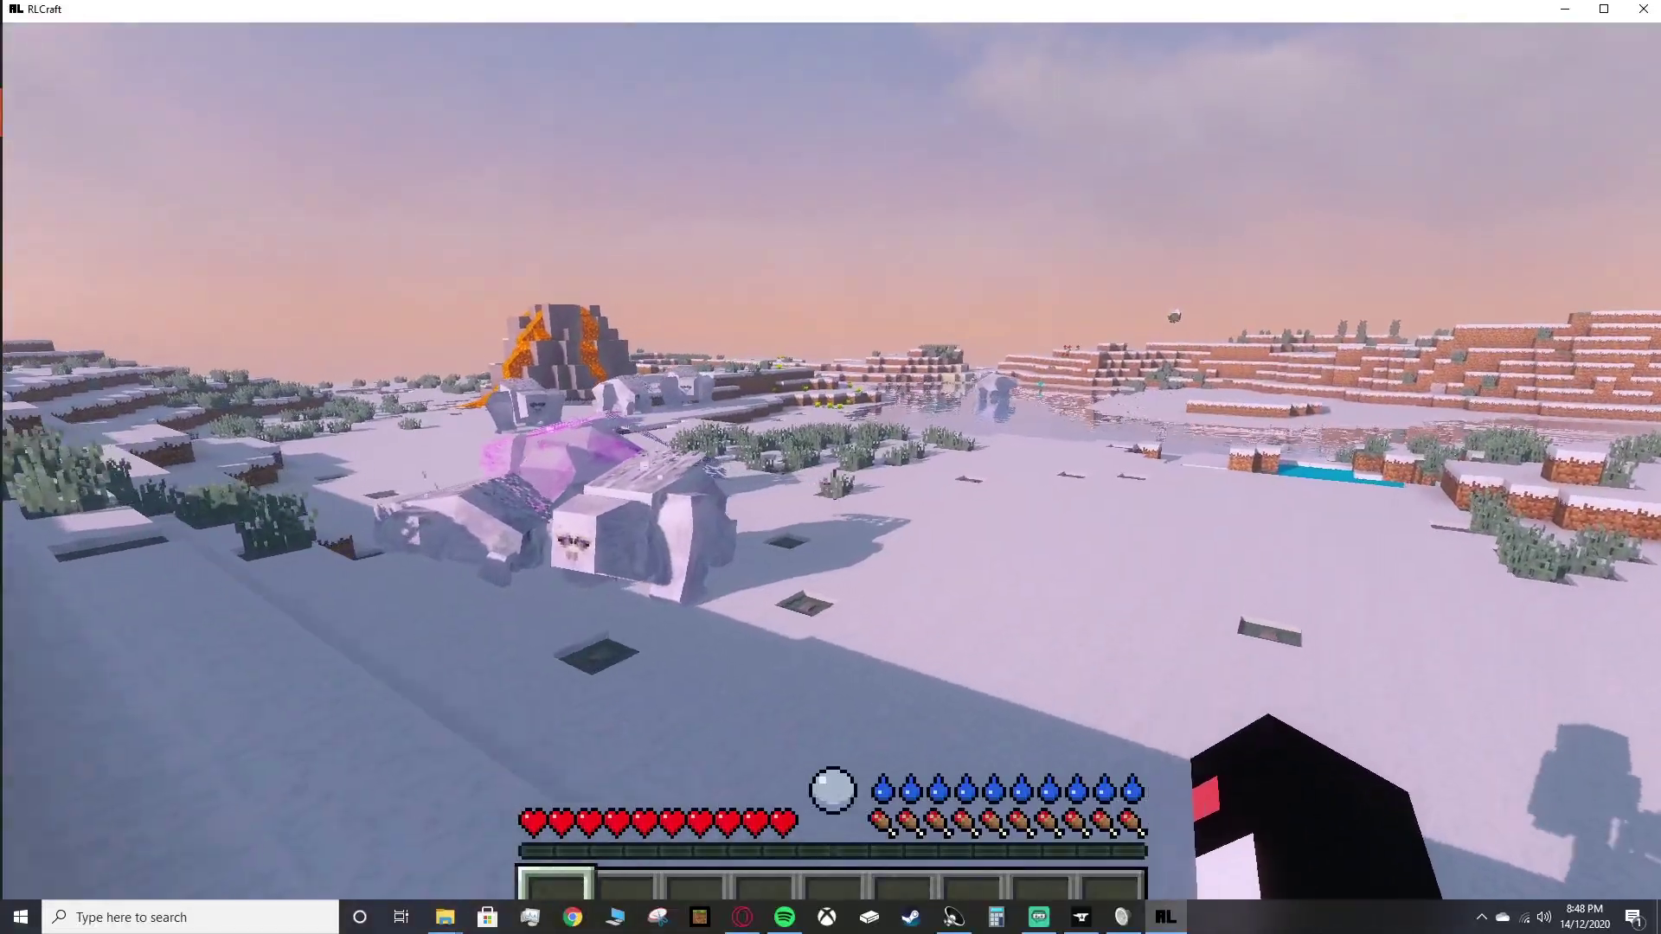
{"action": "key", "text": "w"}
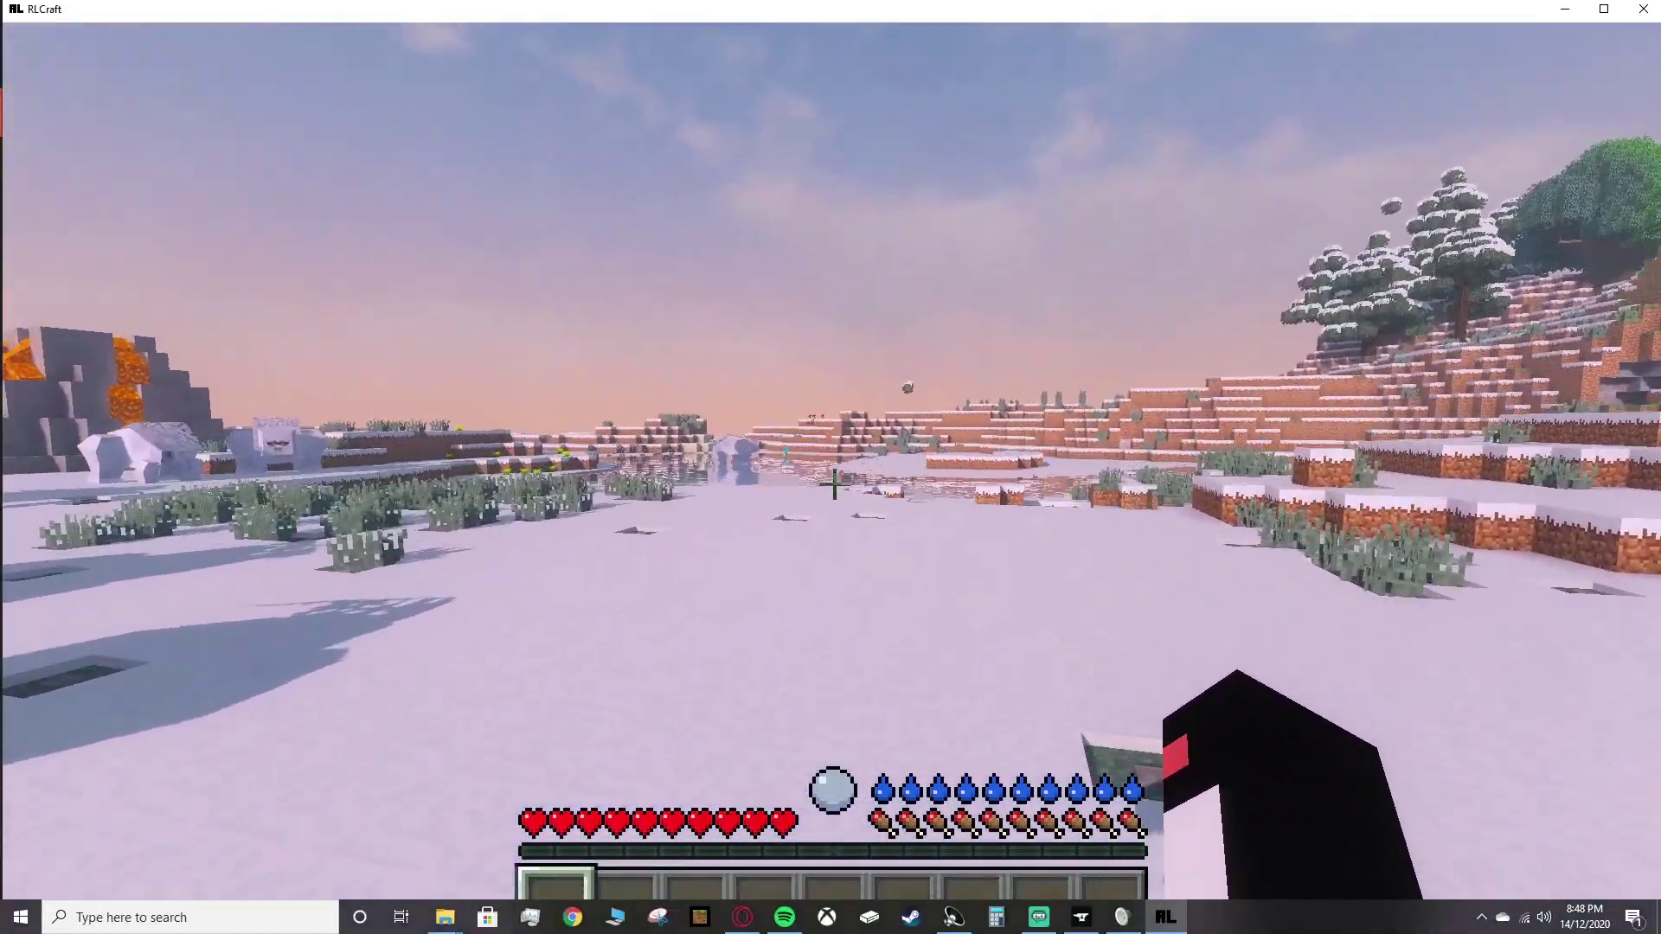
{"action": "key", "text": "w"}
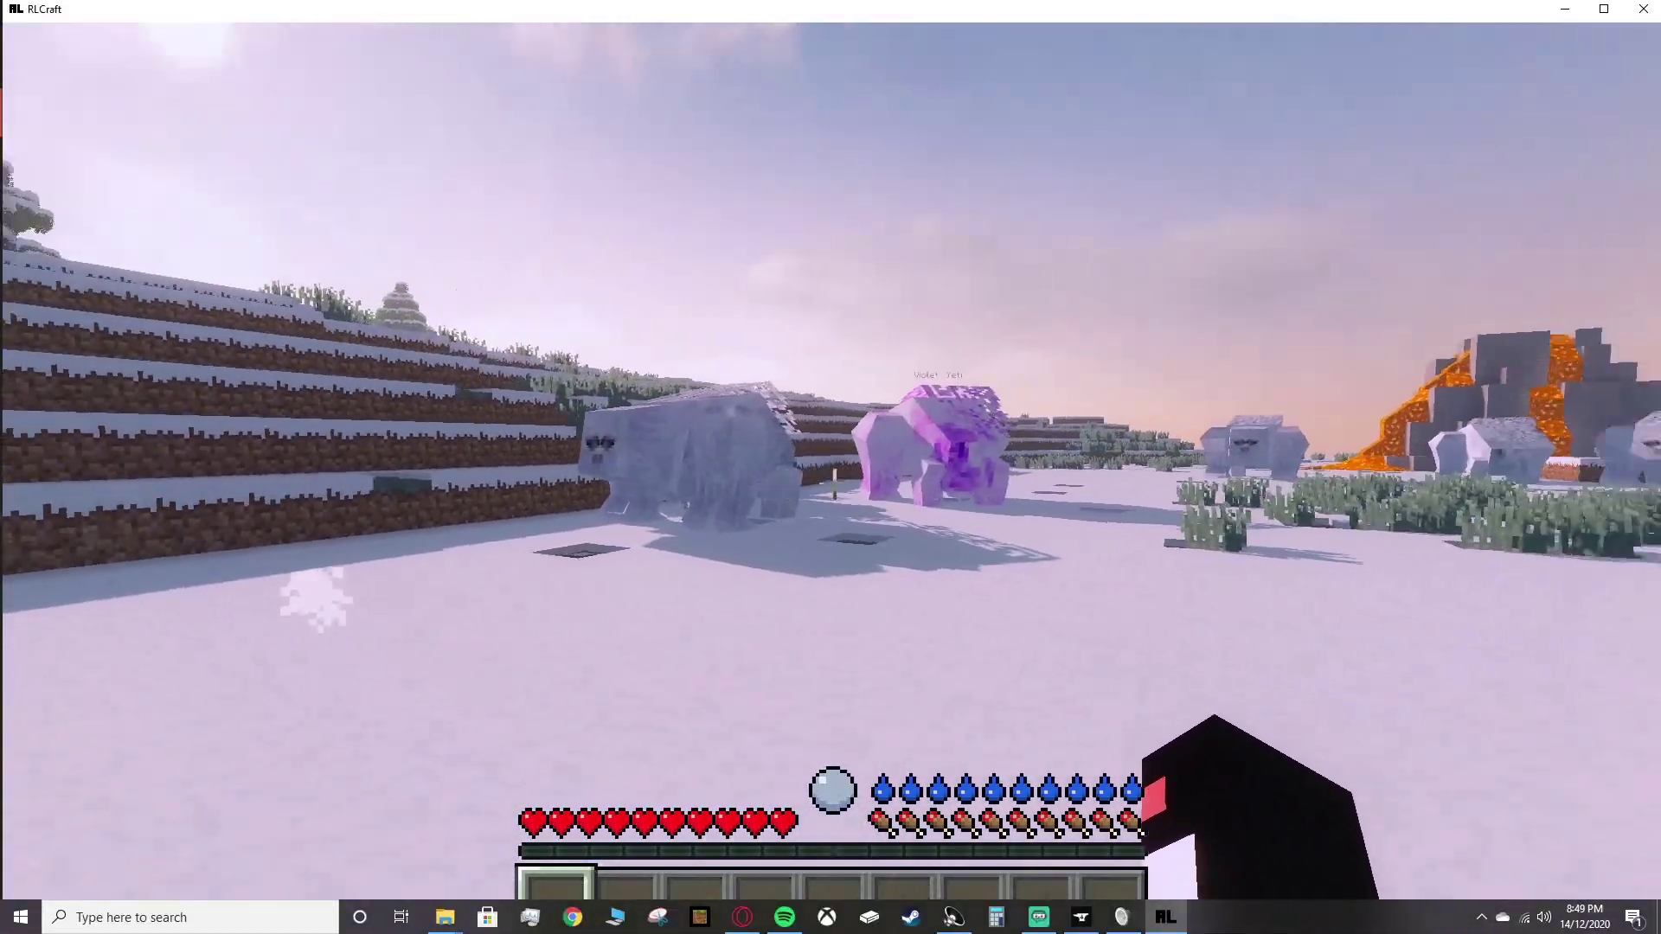
{"action": "key", "text": "w"}
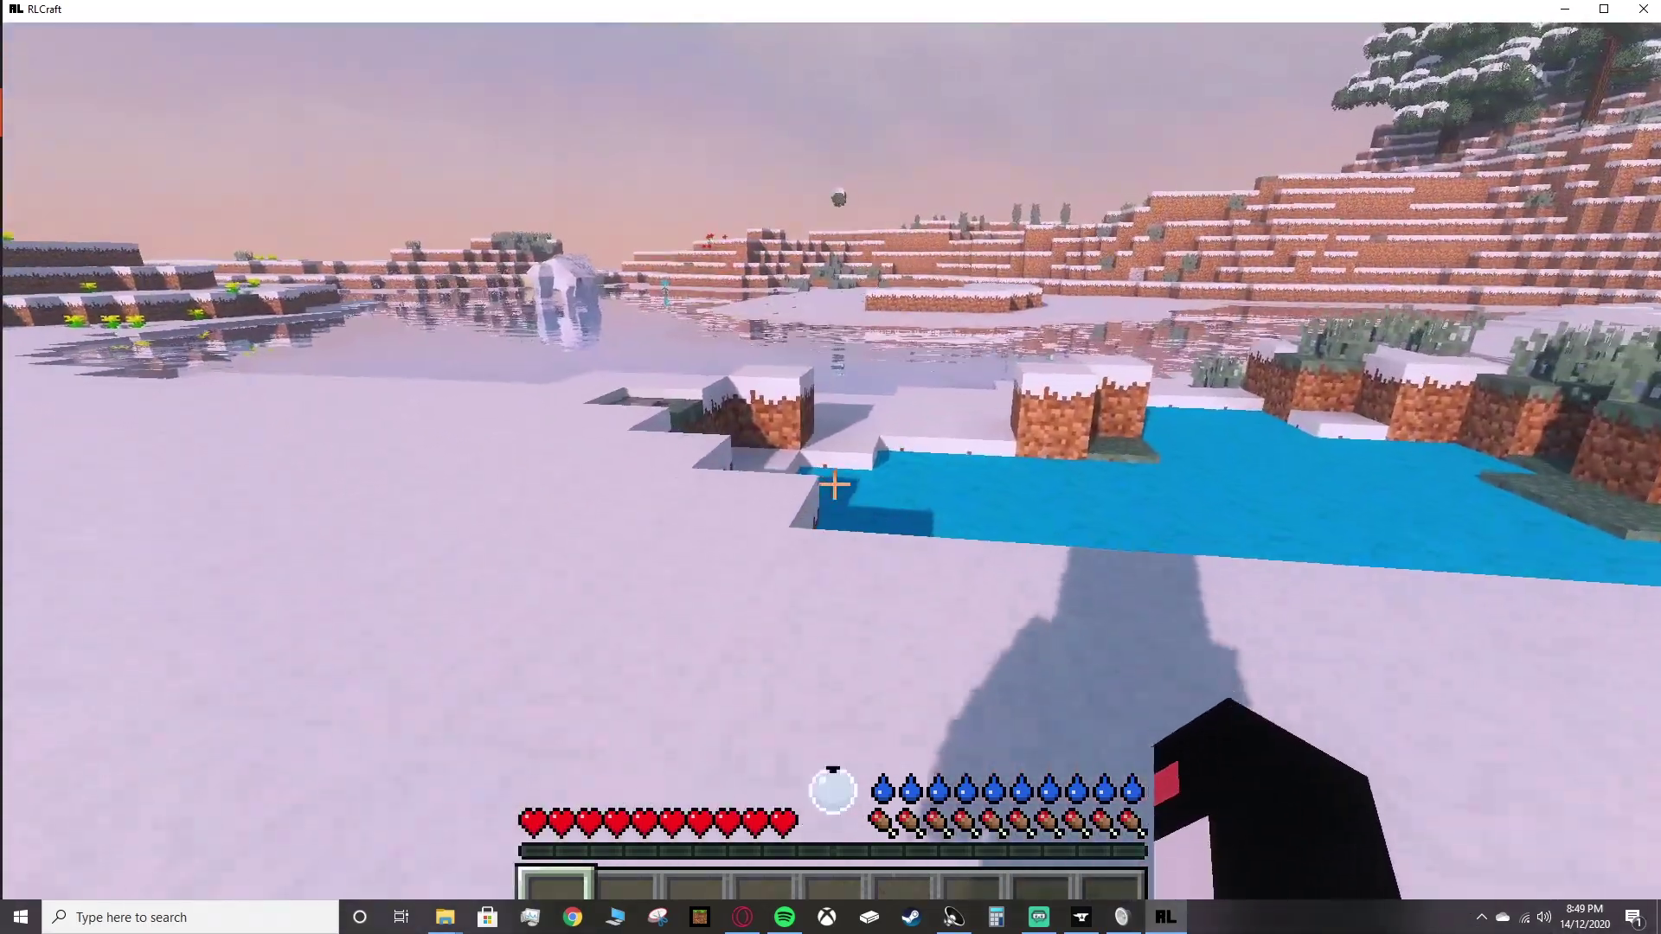
{"action": "key", "text": "w"}
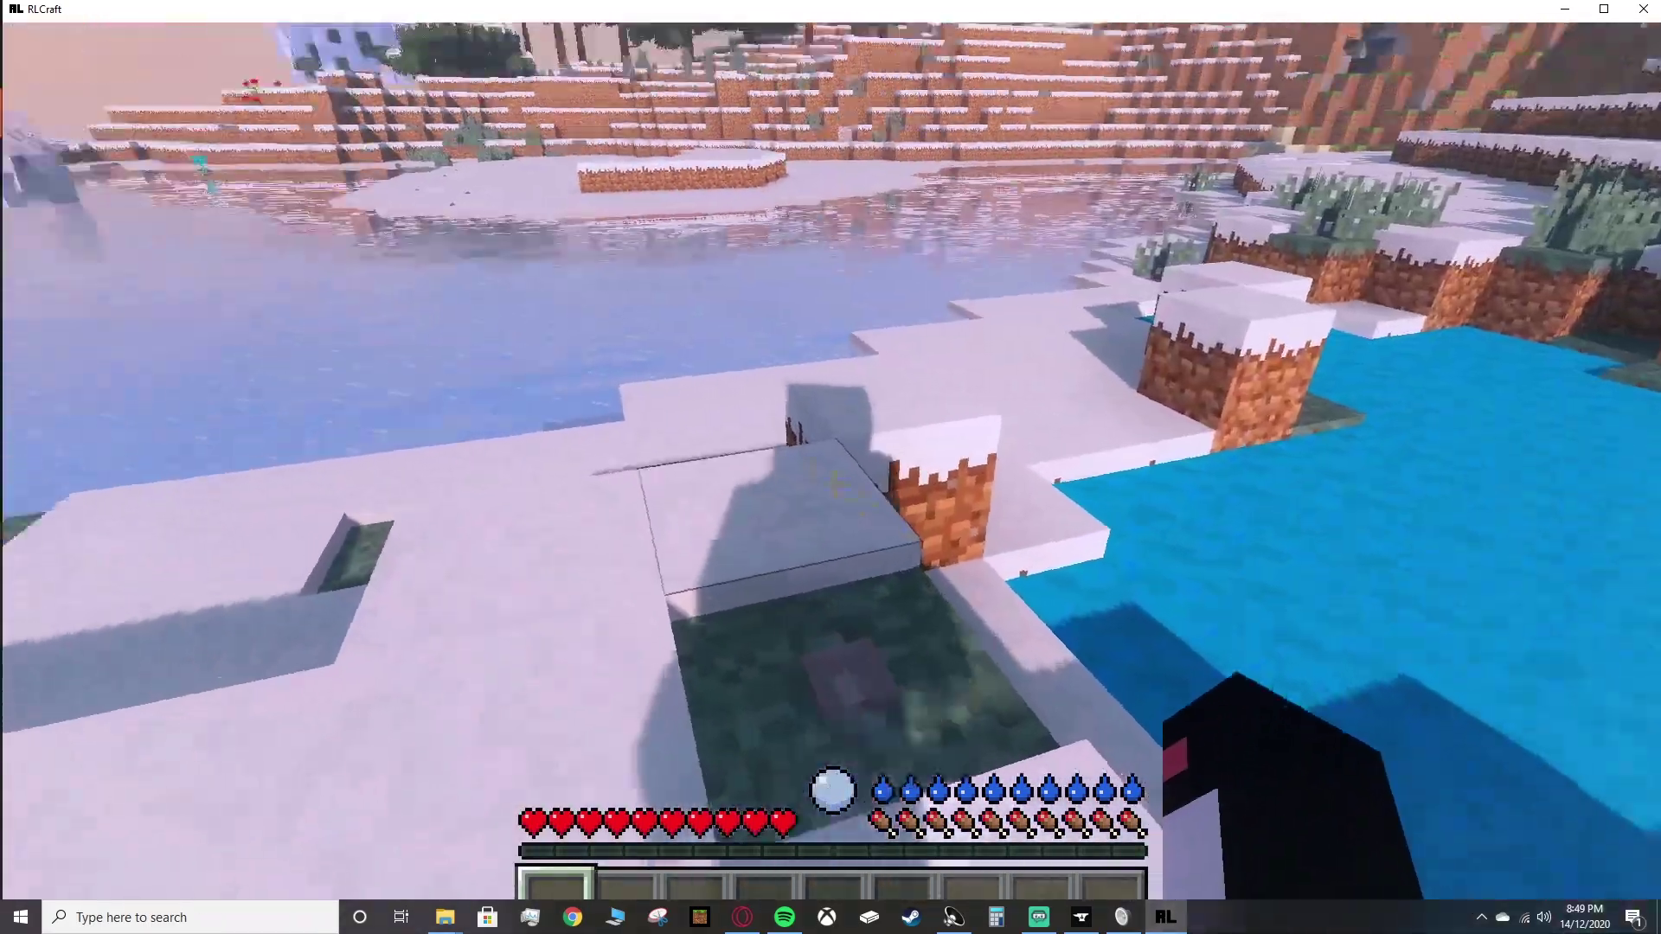
{"action": "key", "text": "w"}
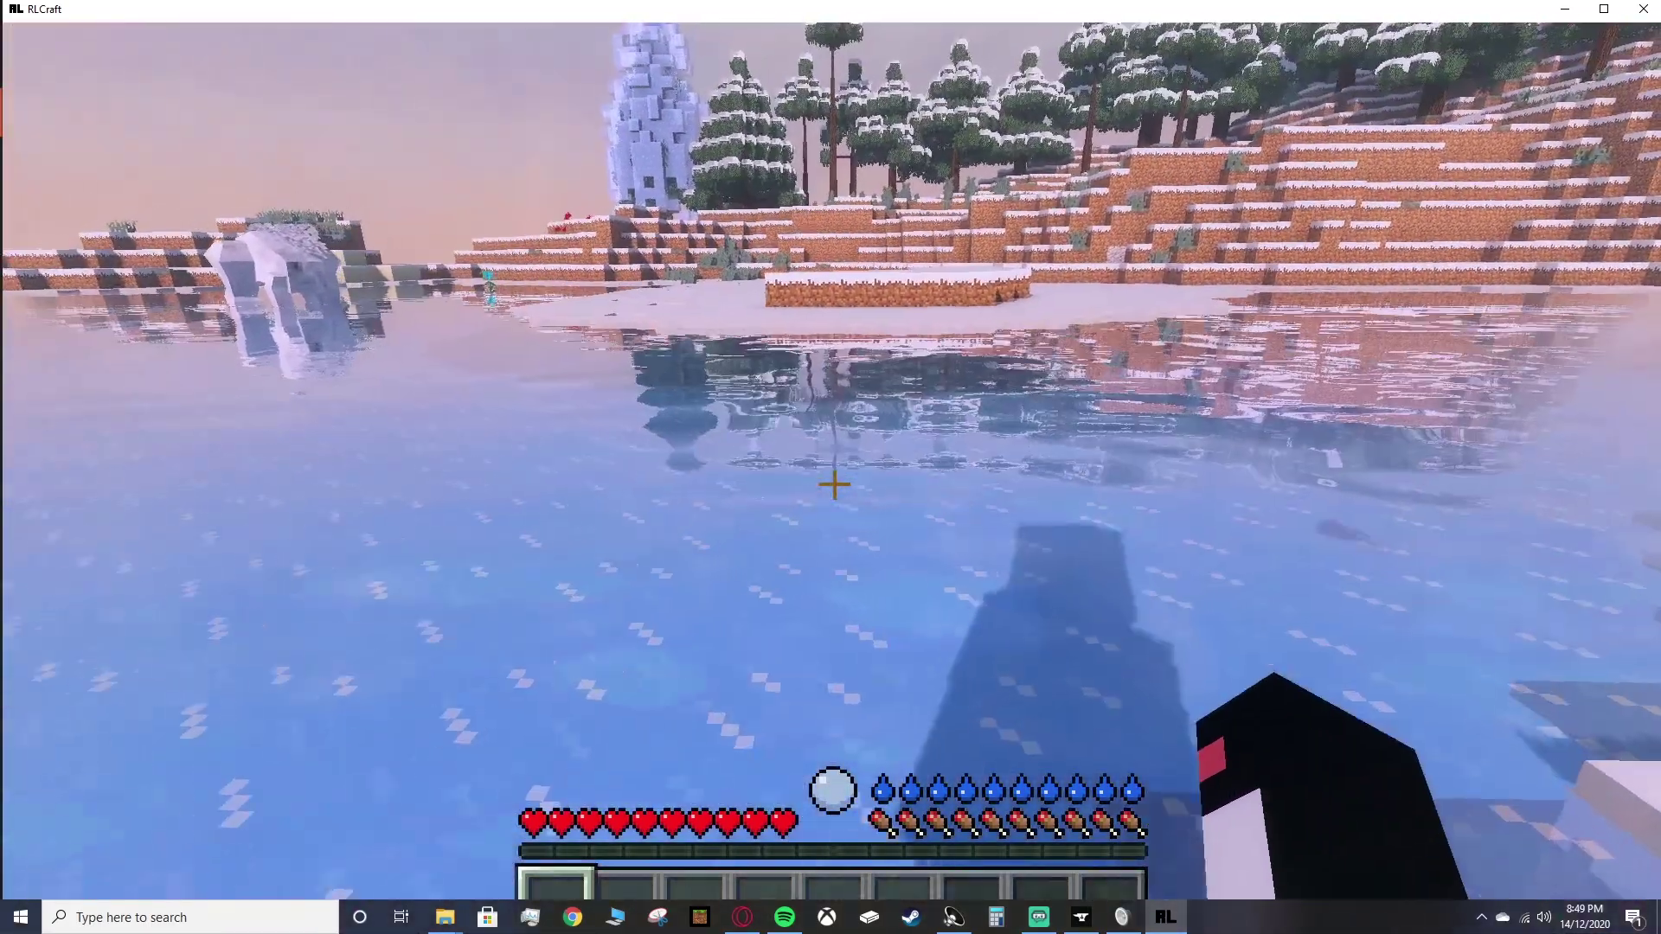
{"action": "key", "text": "w"}
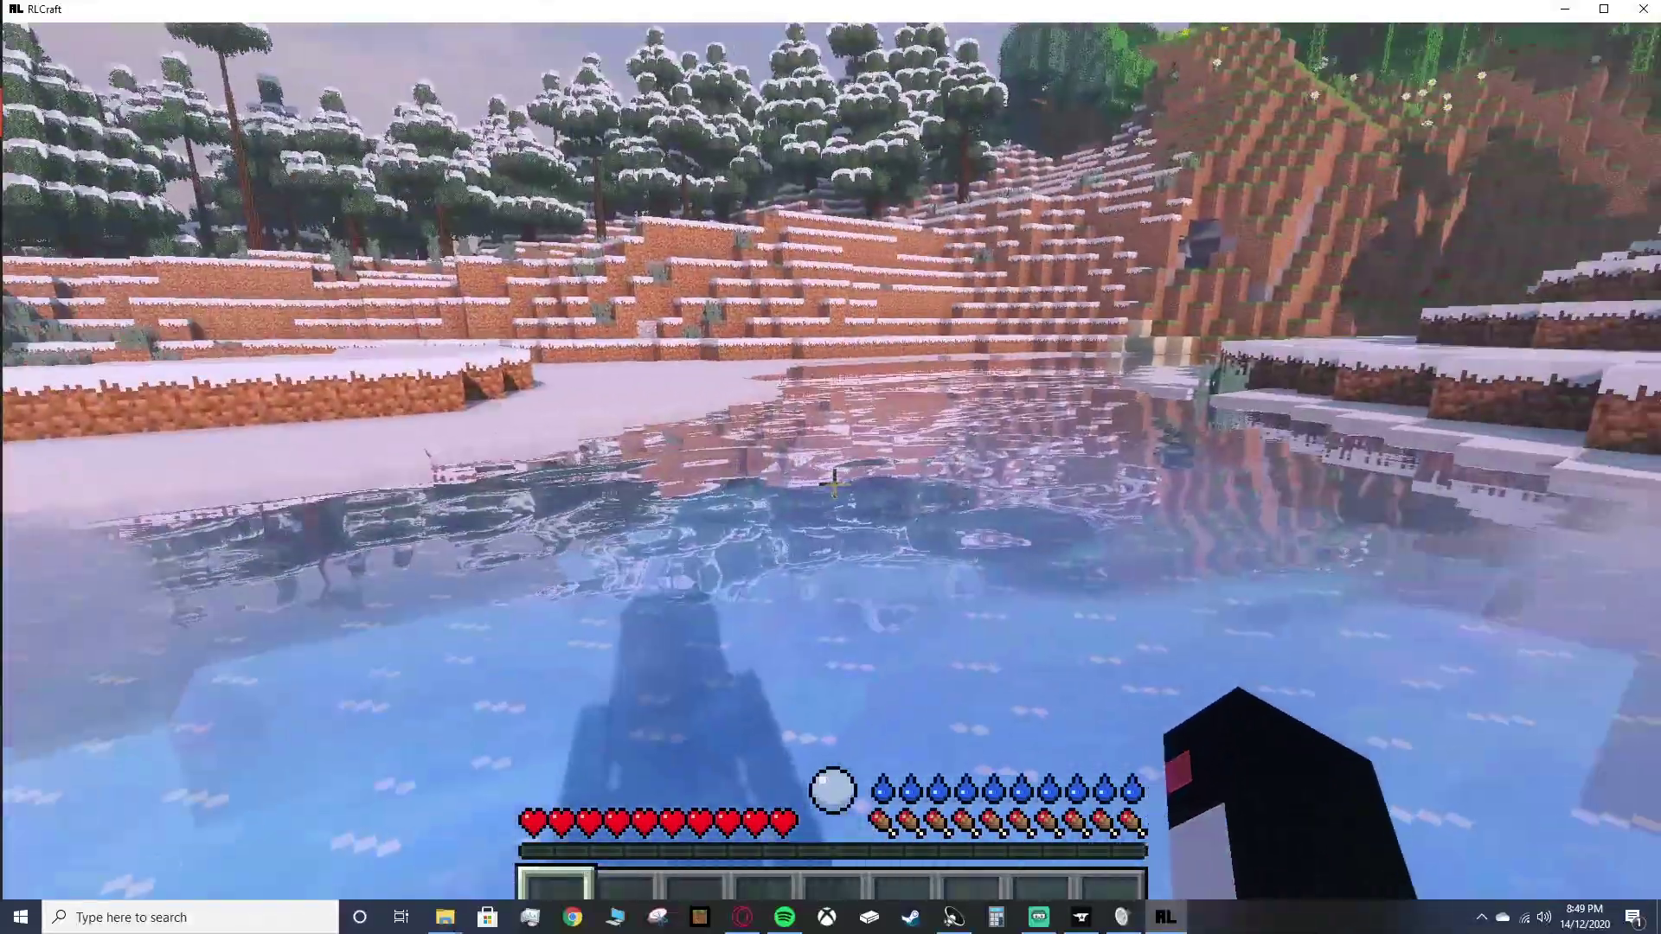
{"action": "key", "text": "s"}
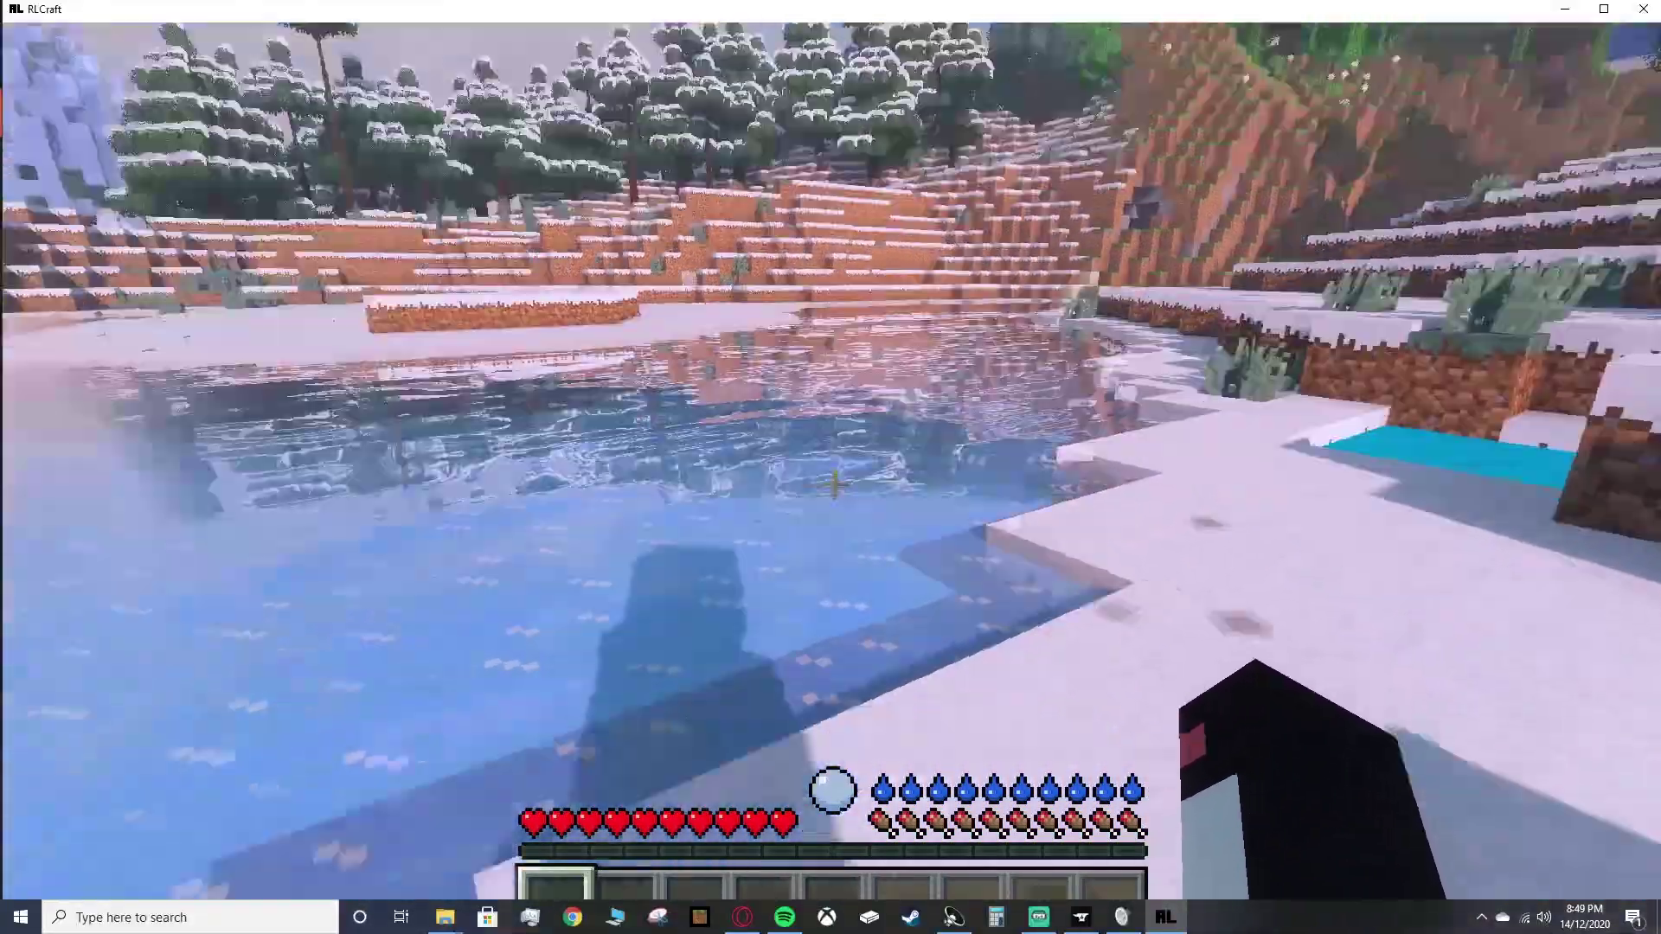
{"action": "key", "text": "w"}
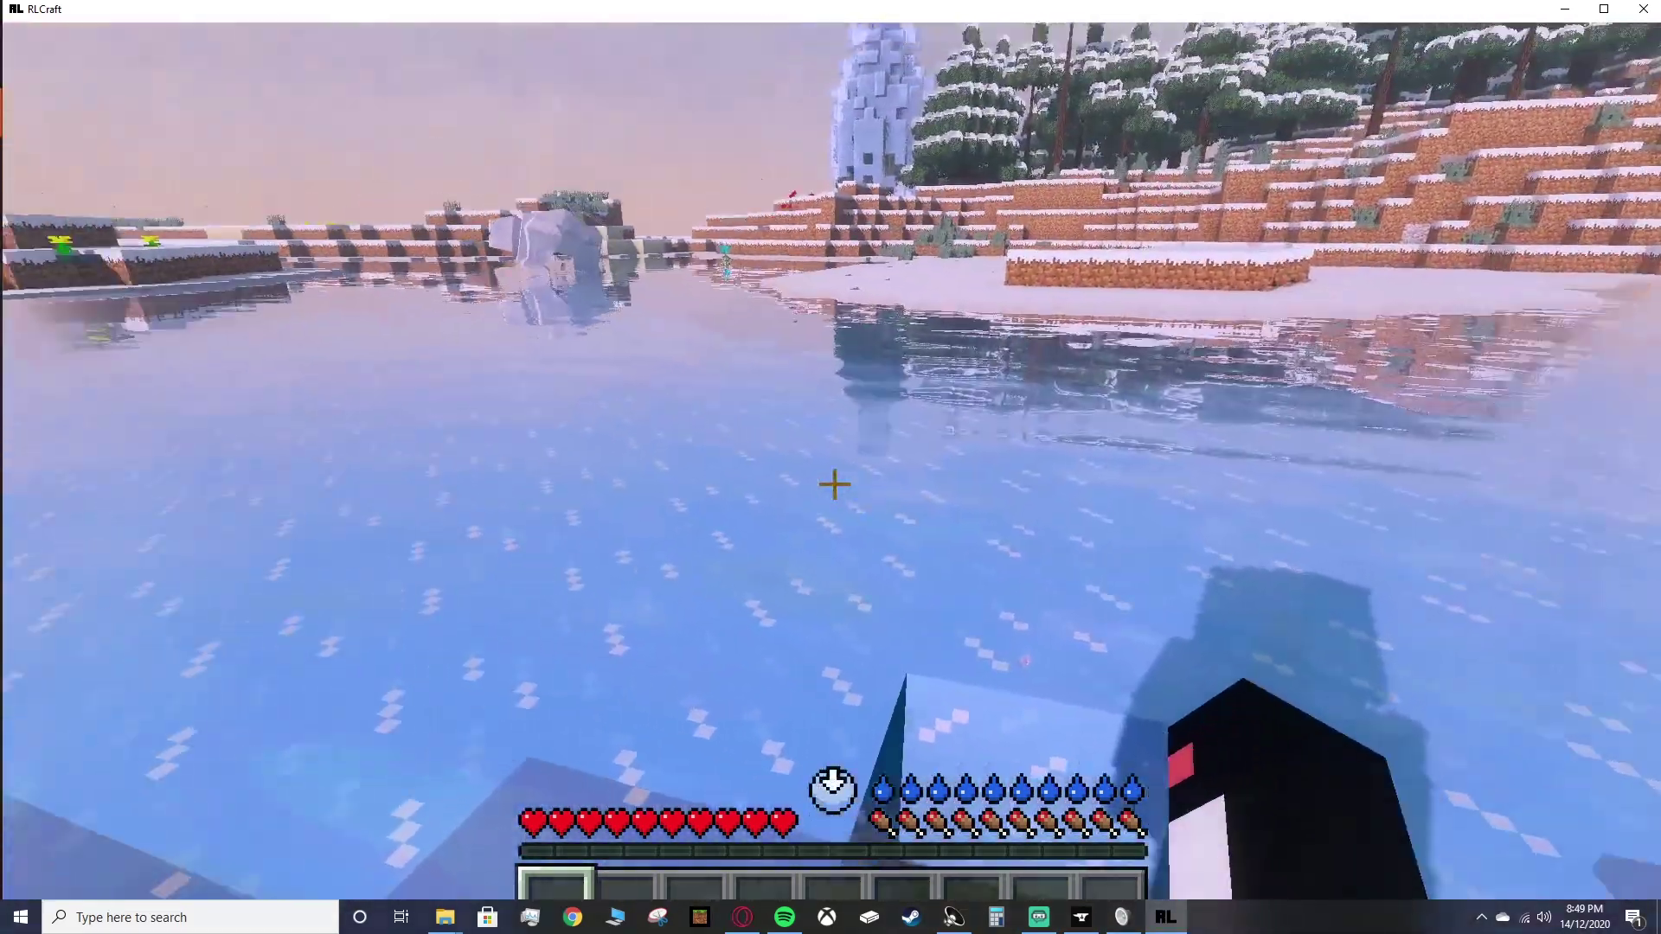
{"action": "key", "text": "w"}
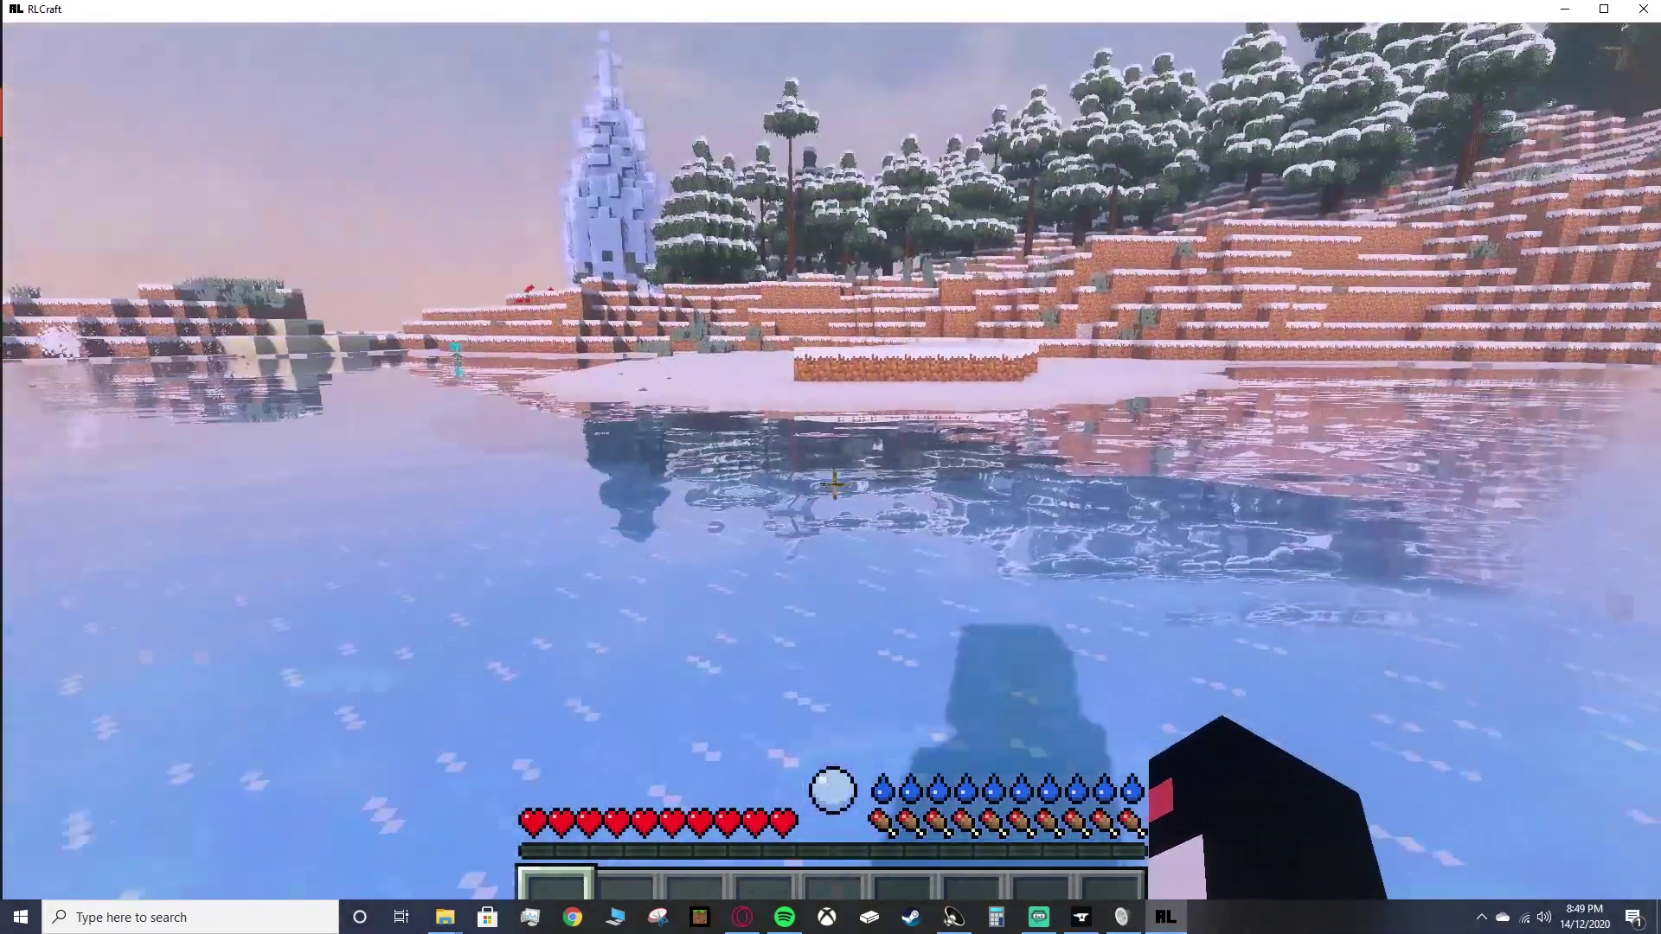
{"action": "key", "text": "w"}
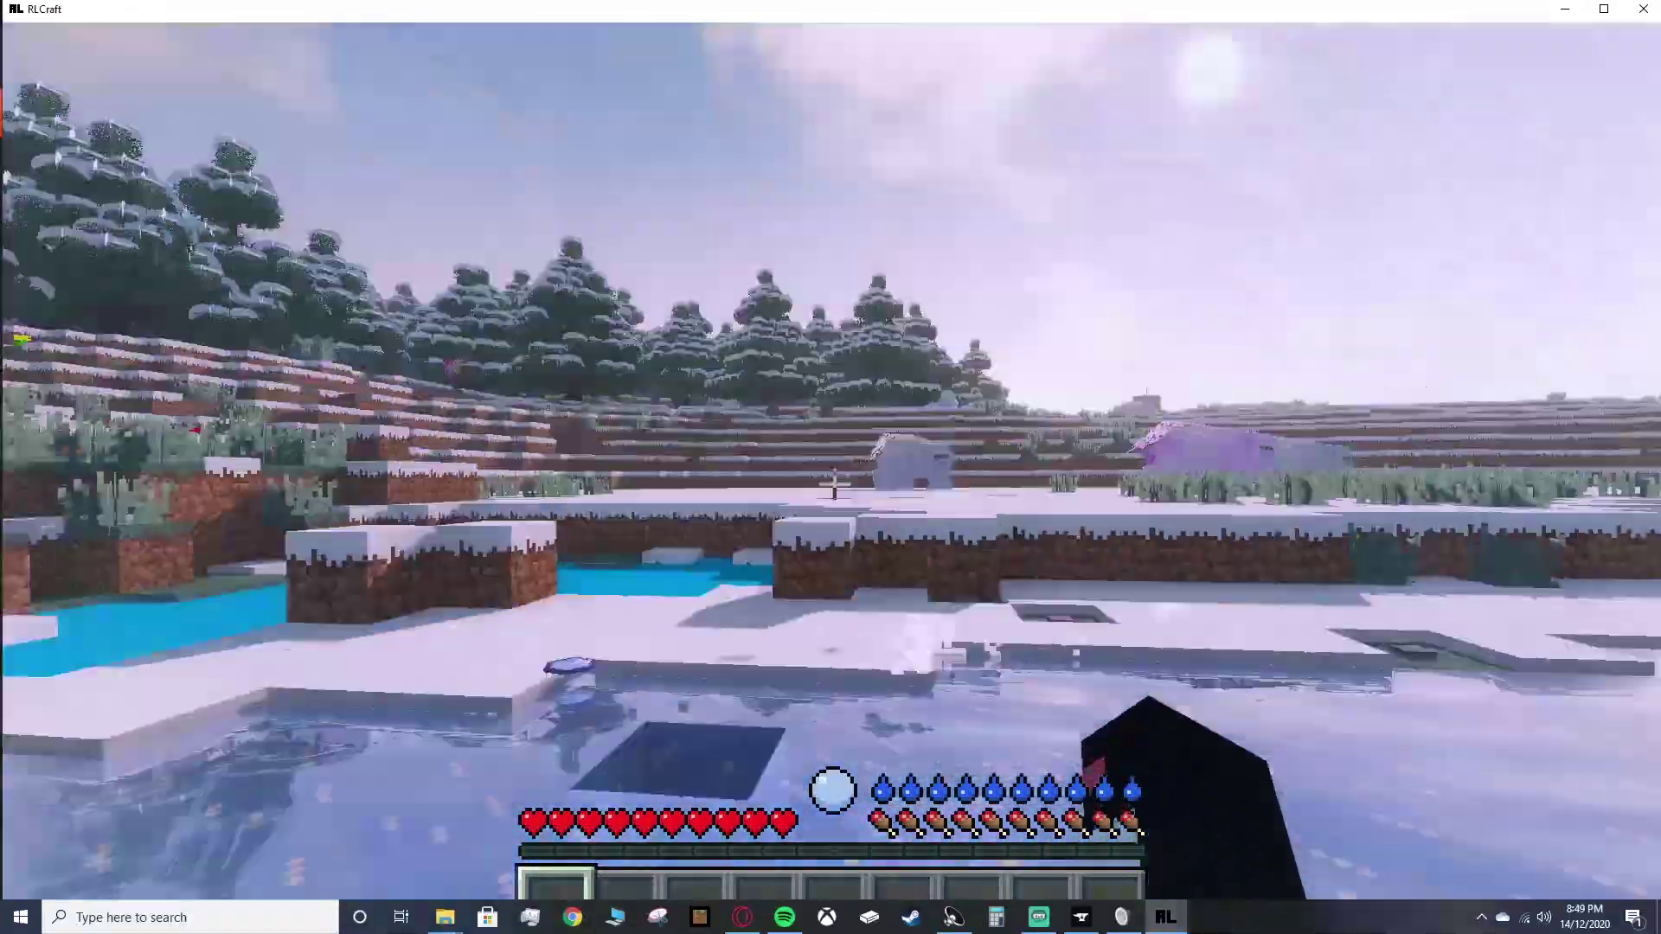
{"action": "key", "text": "w"}
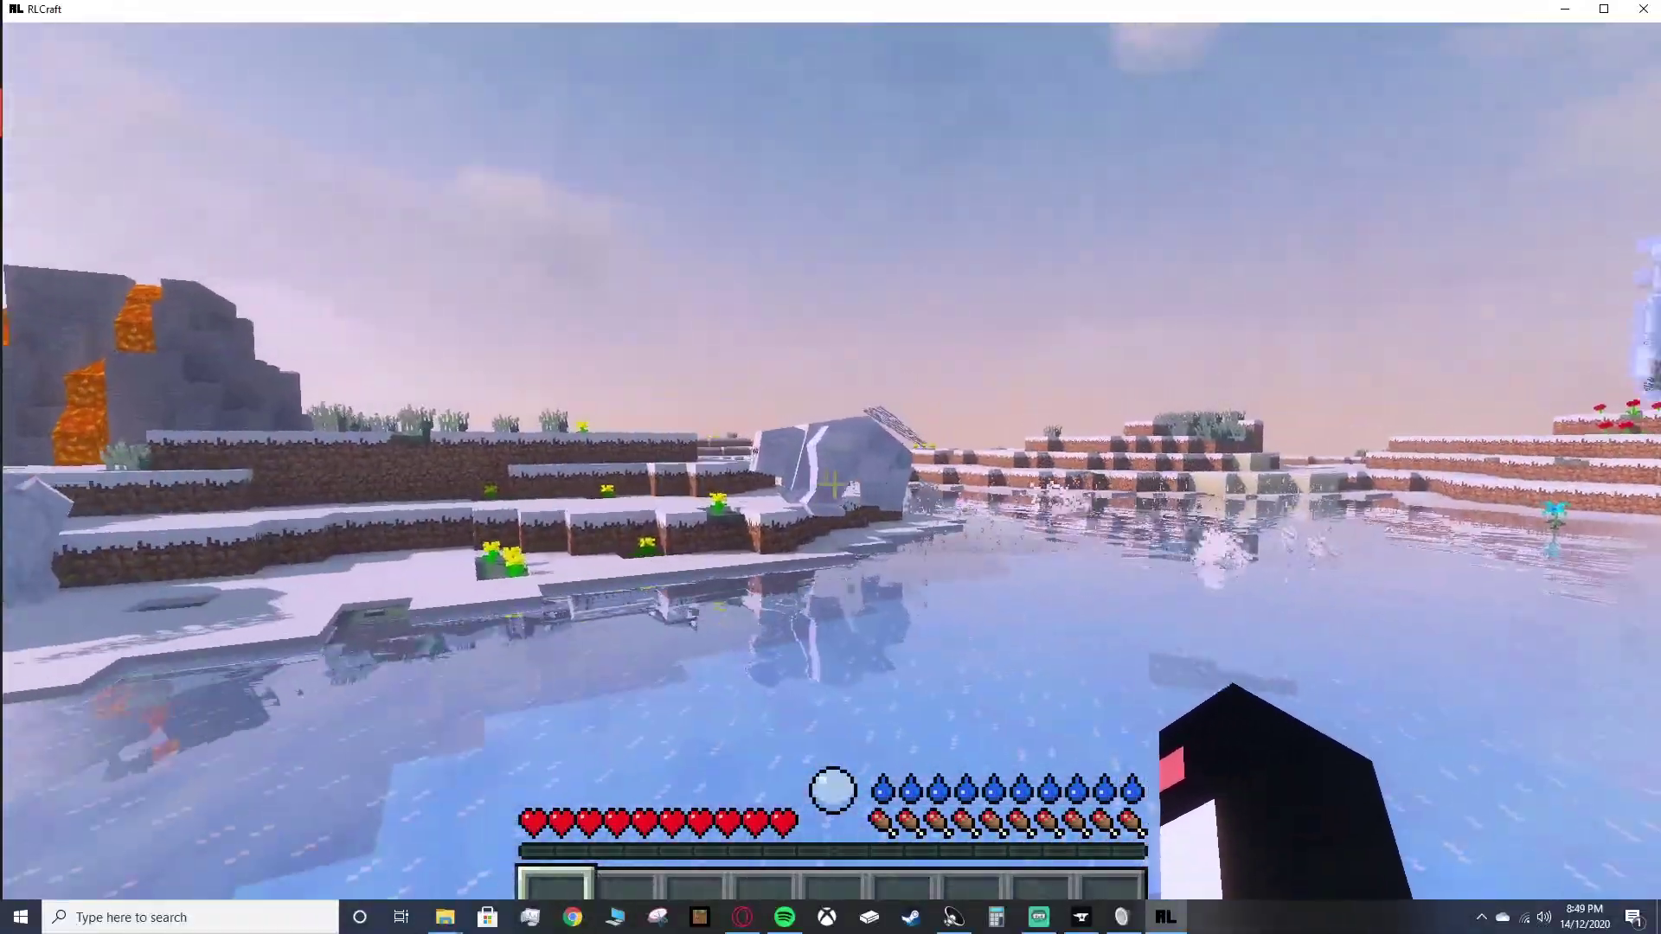
{"action": "key", "text": "w"}
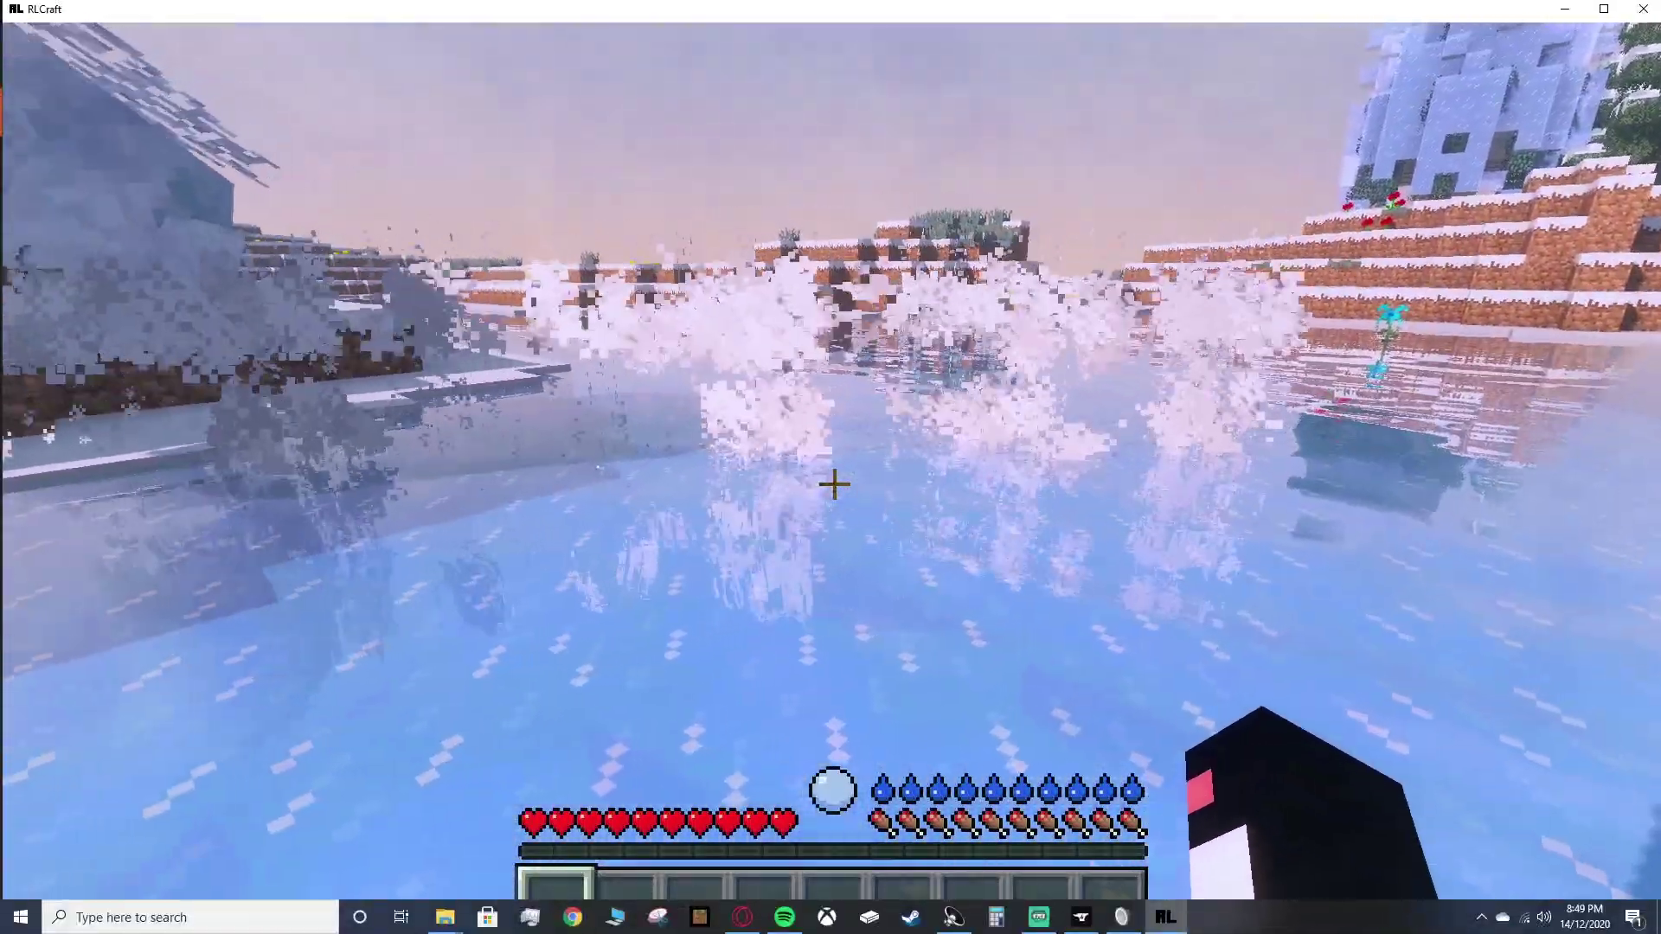
{"action": "key", "text": "w"}
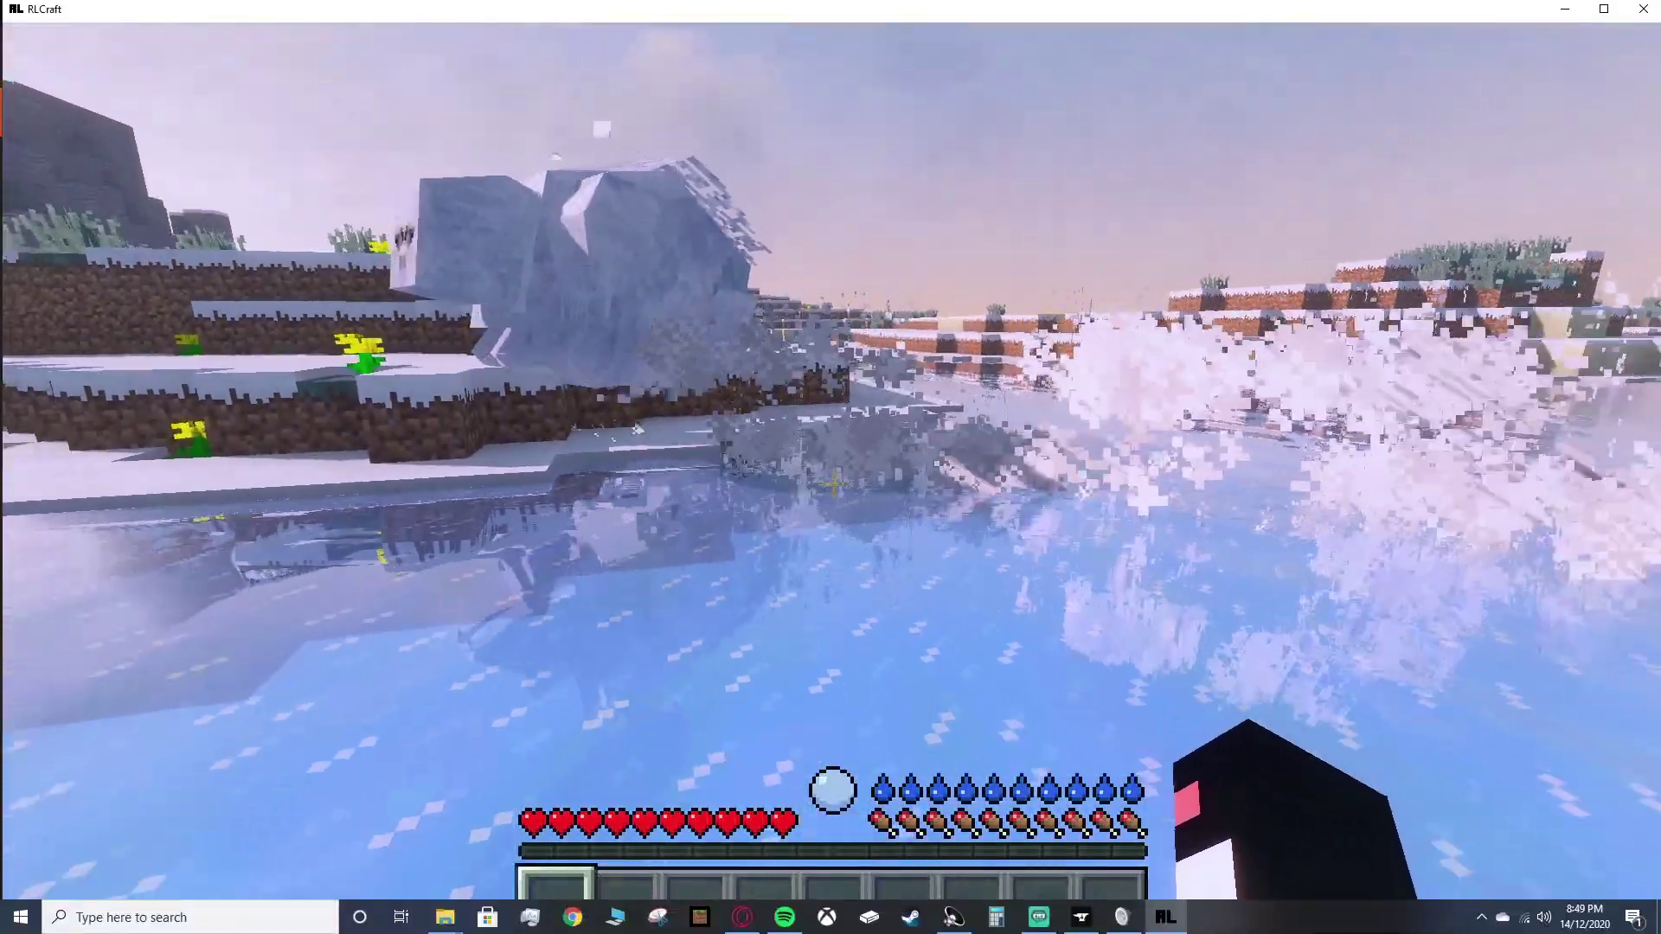
{"action": "key", "text": "w"}
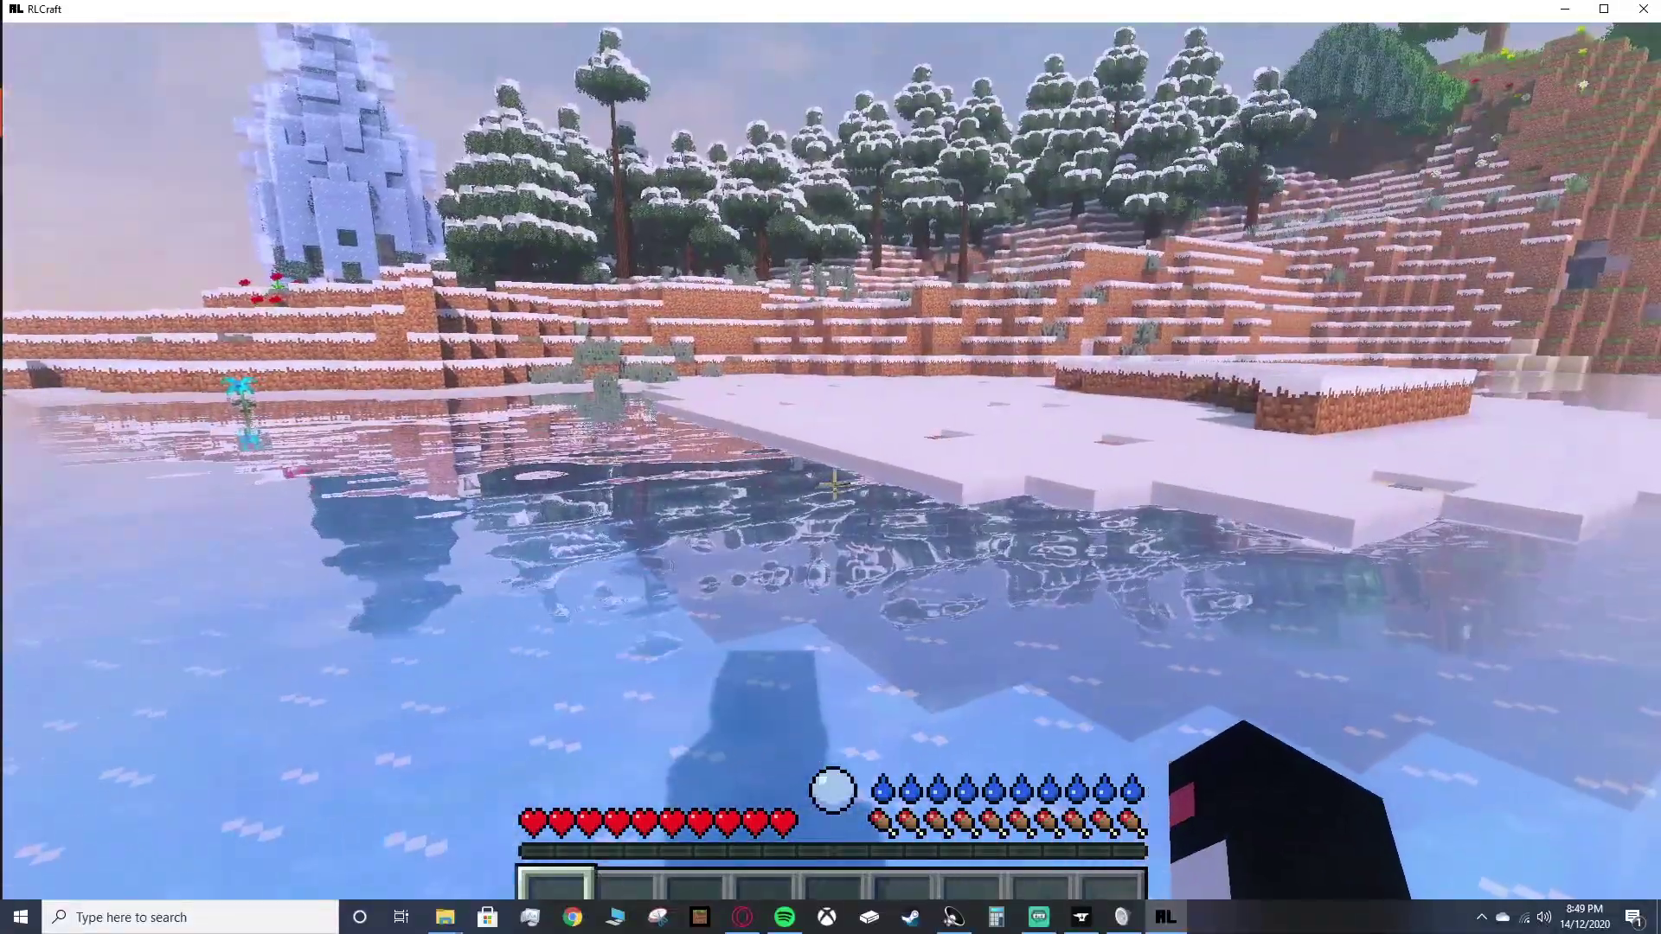
{"action": "key", "text": "w"}
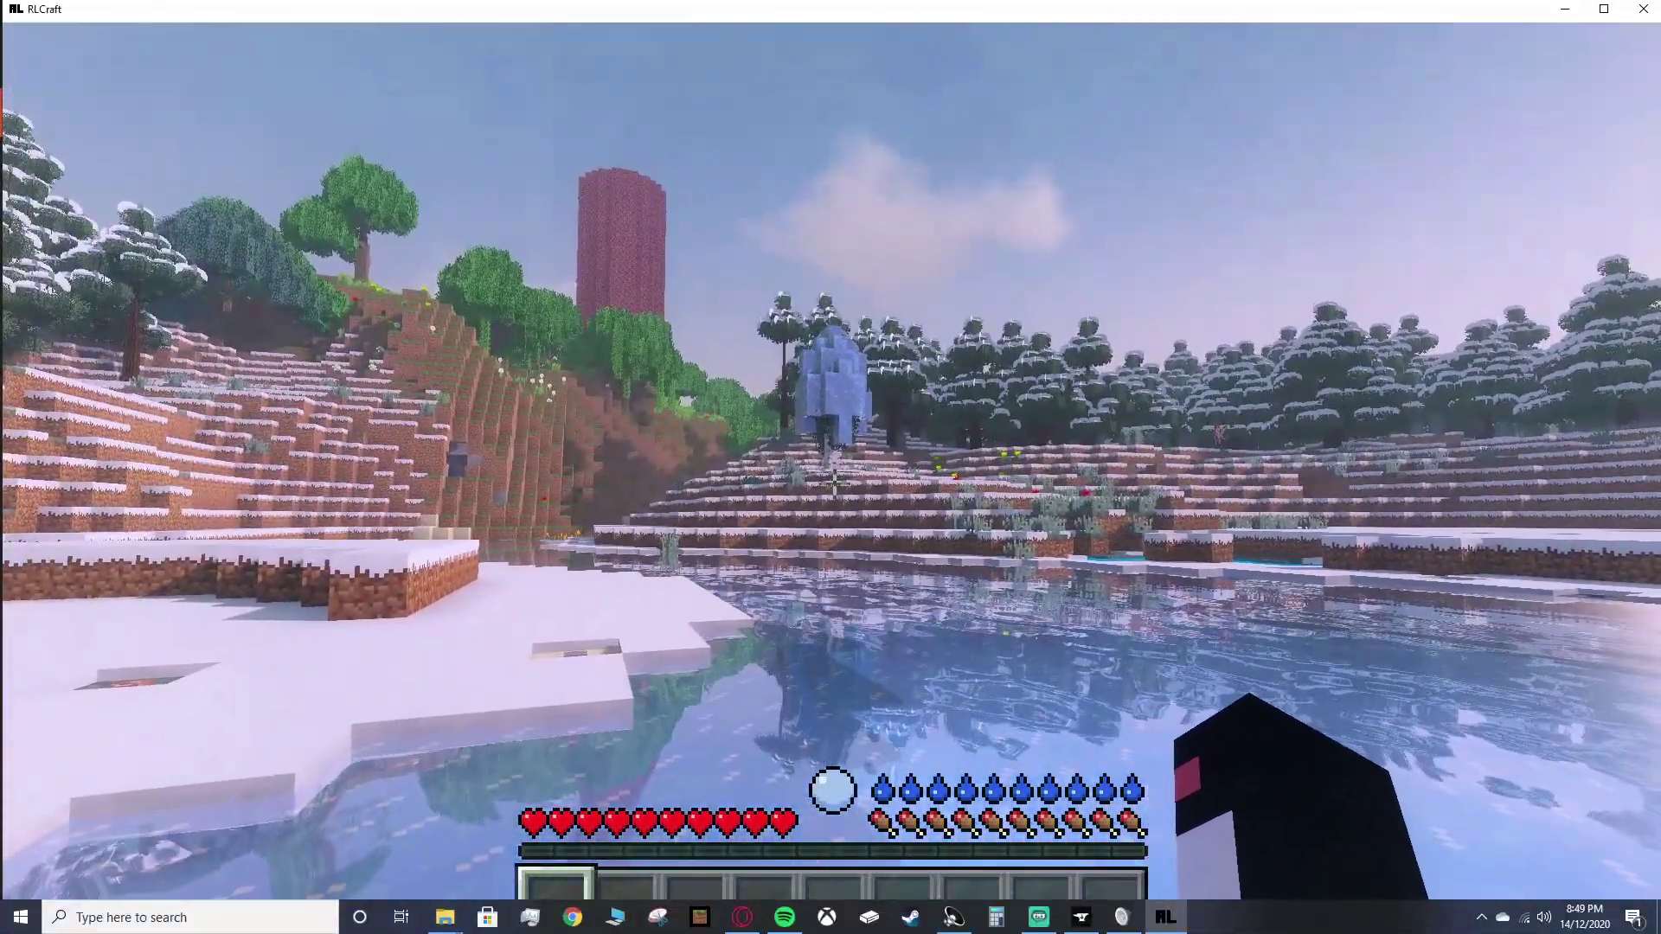
{"action": "key", "text": "w"}
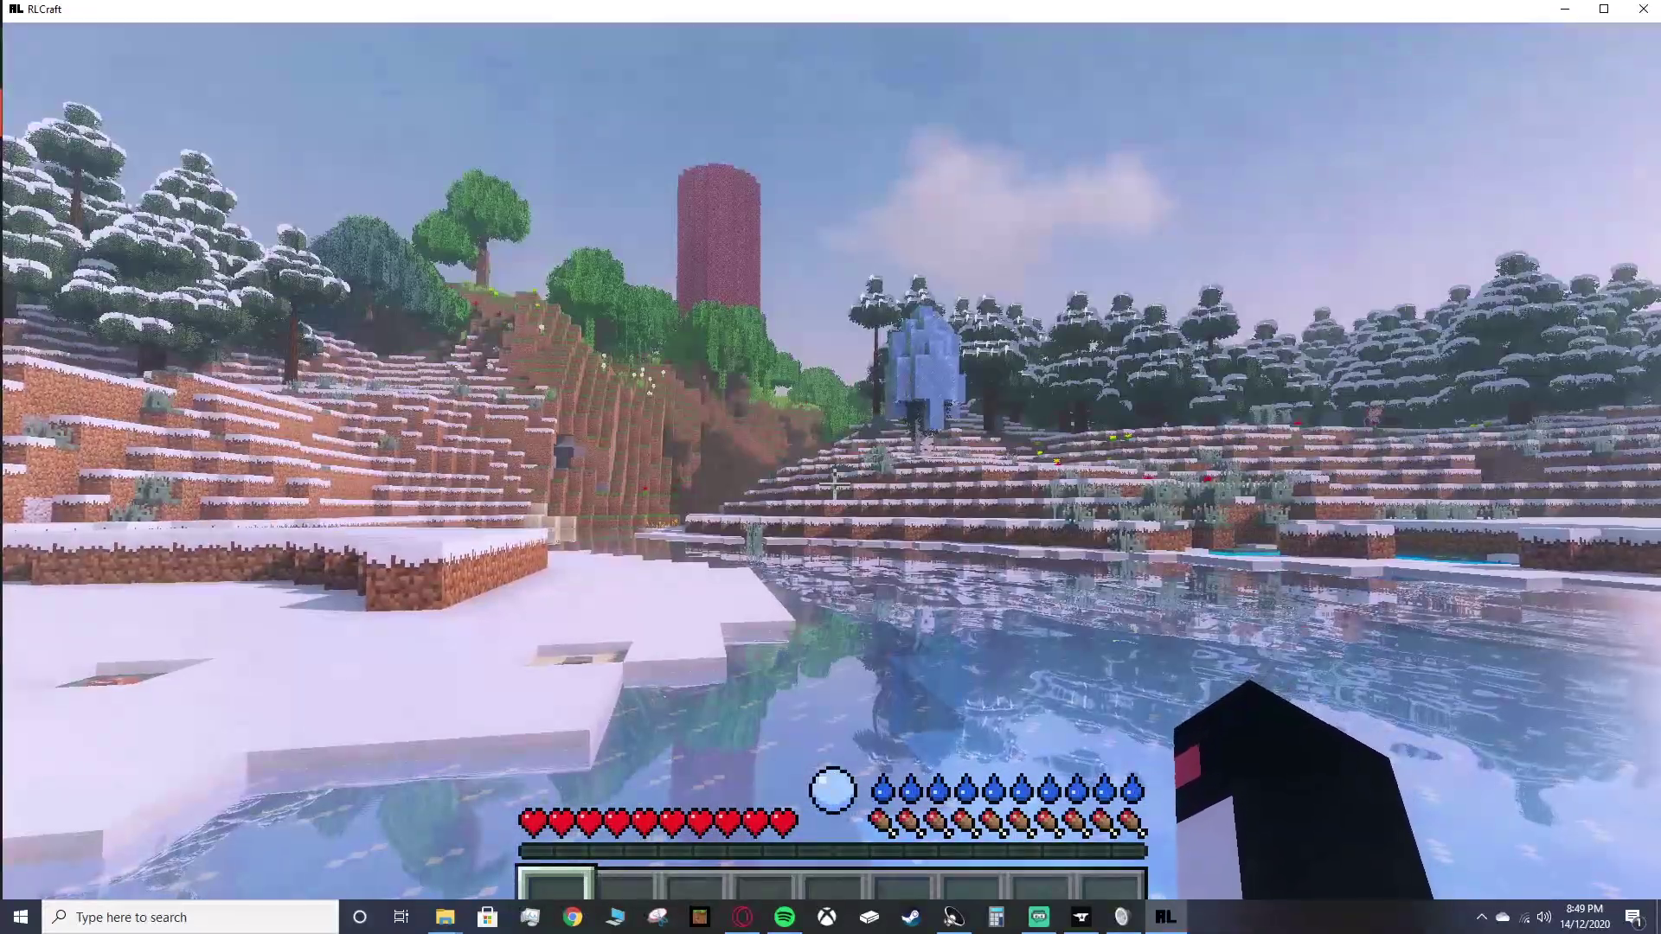
{"action": "key", "text": "w"}
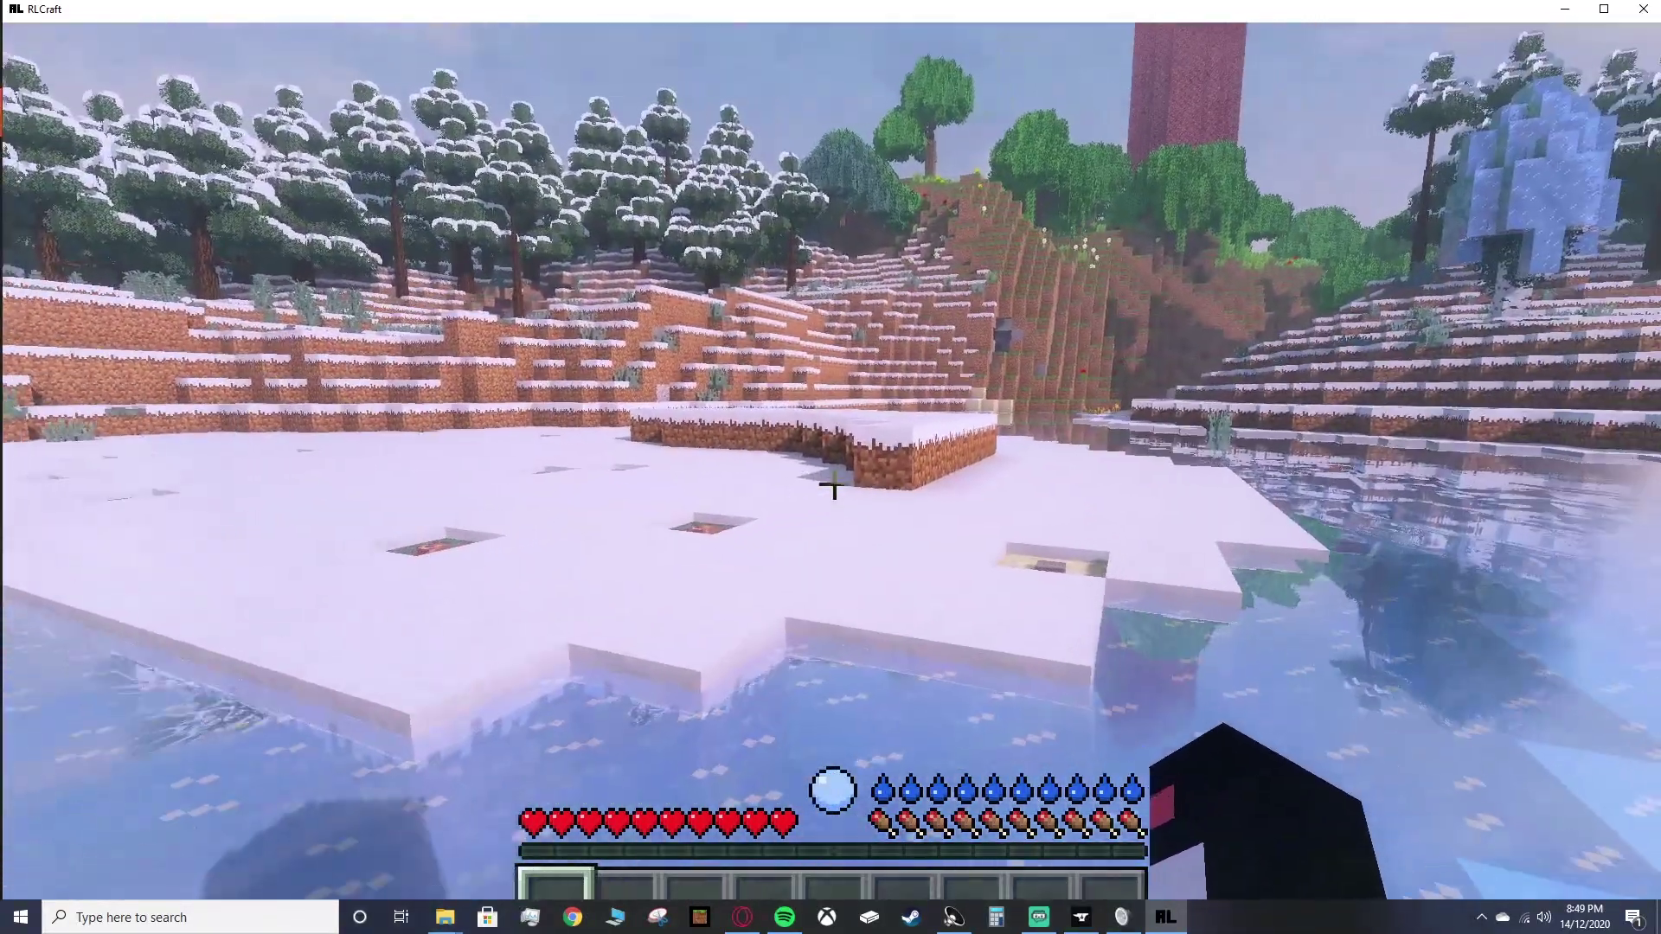
{"action": "left_click", "coordinate": [834, 484]}
{"action": "key", "text": "w"}
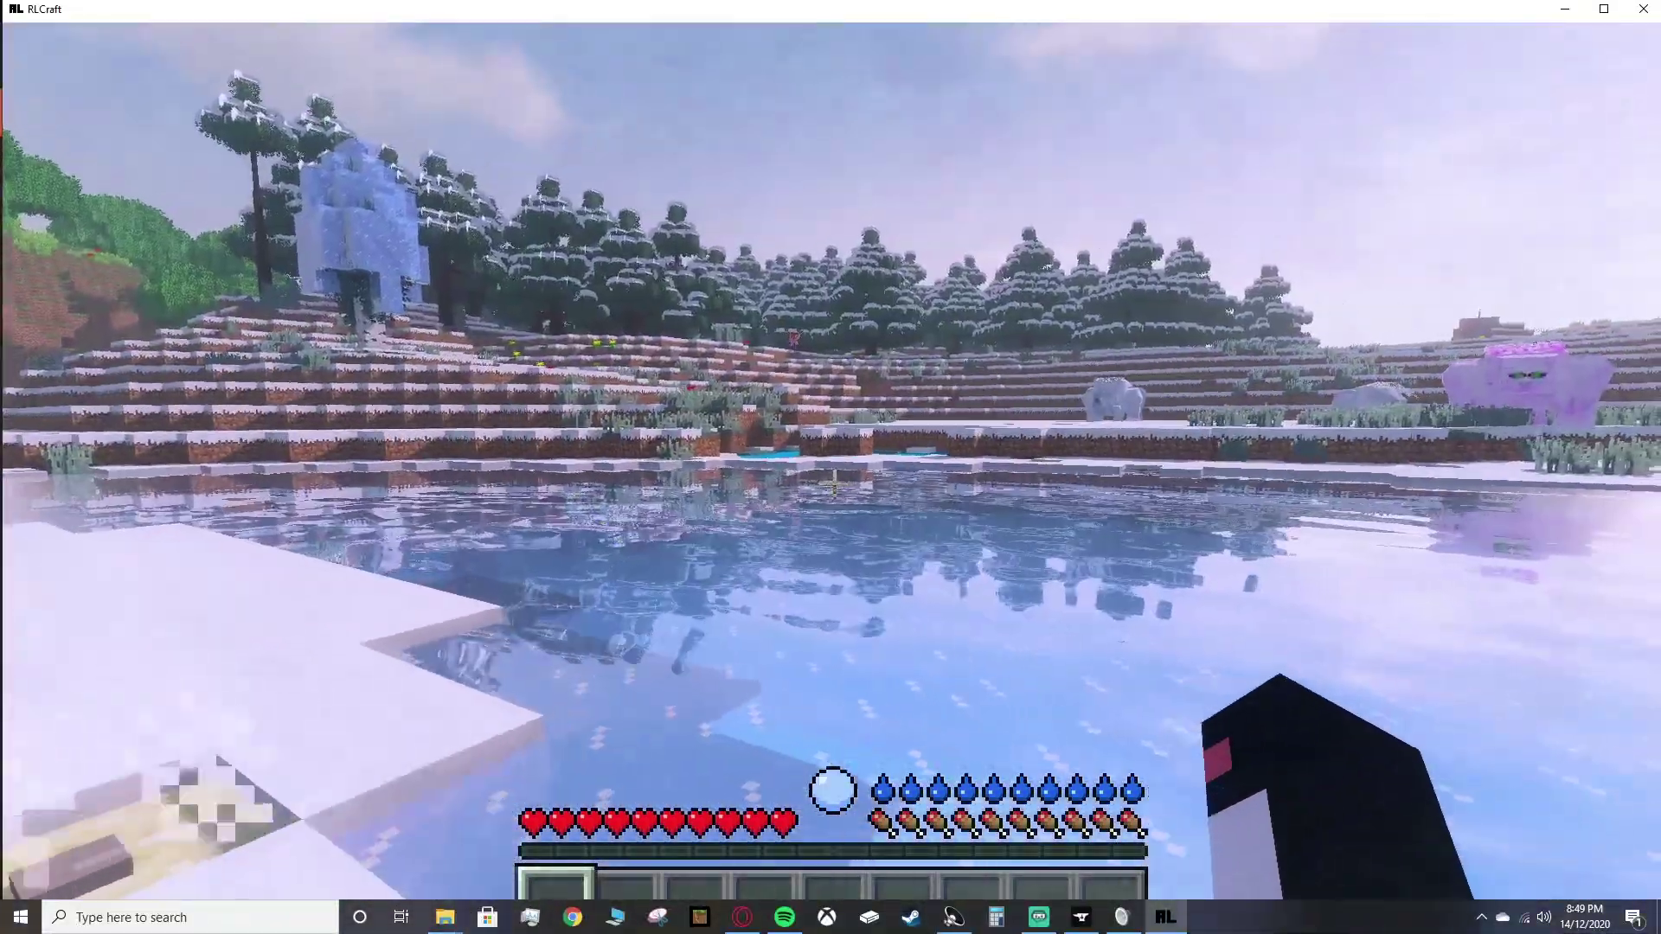
{"action": "key", "text": "e"}
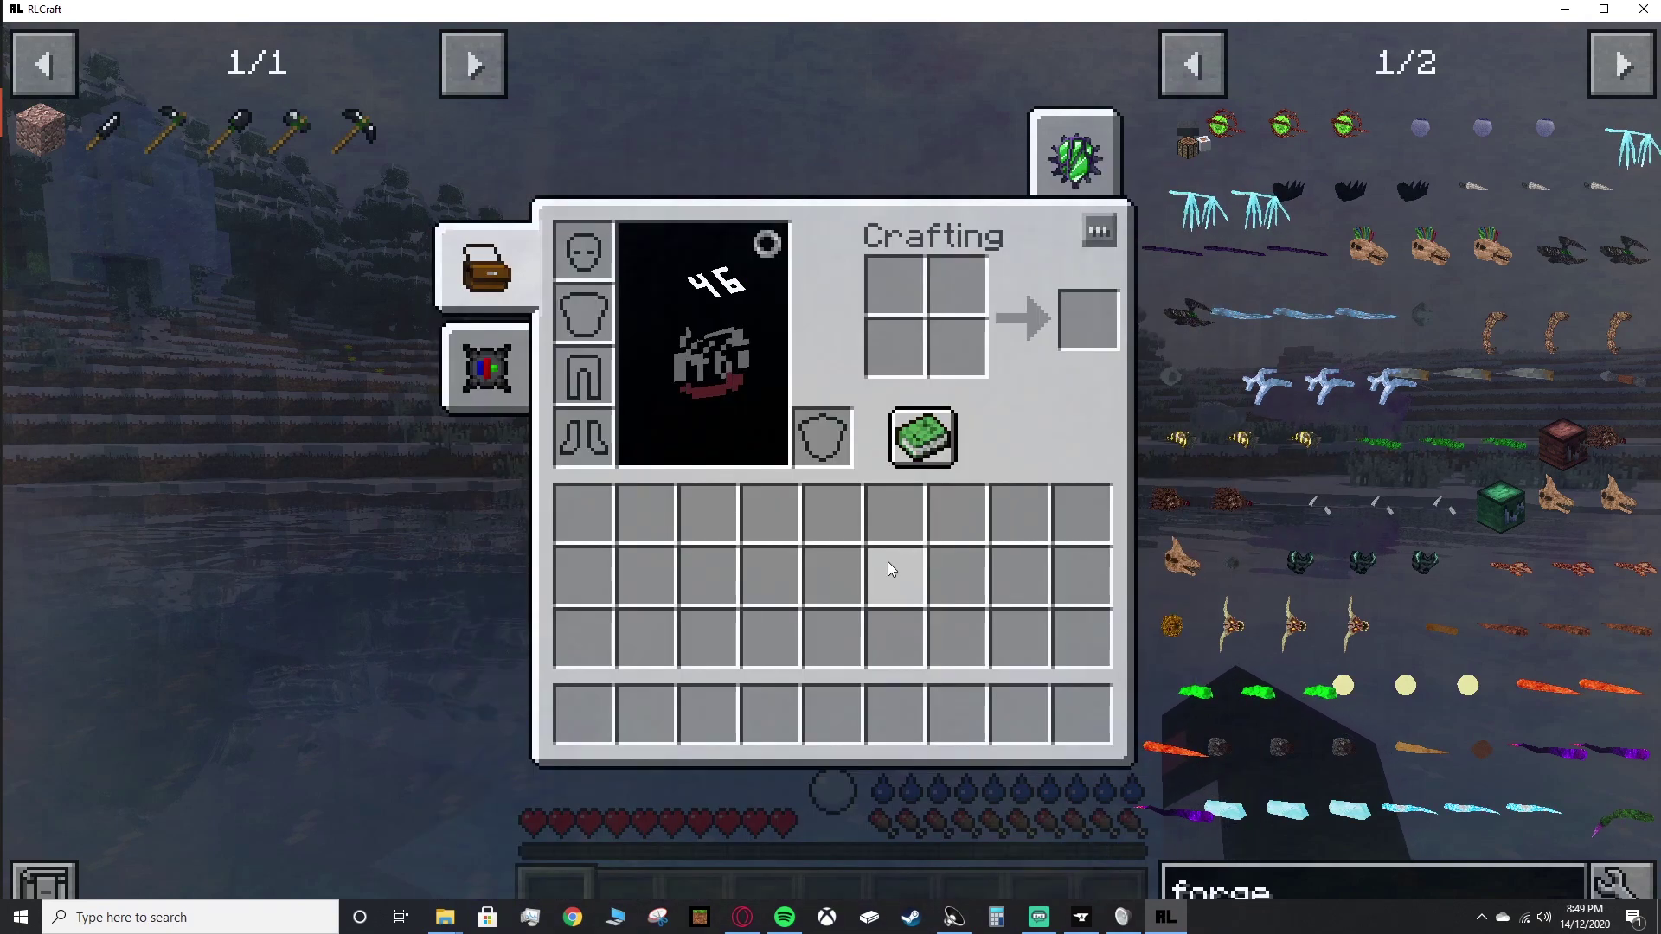
{"action": "key", "text": "e"}
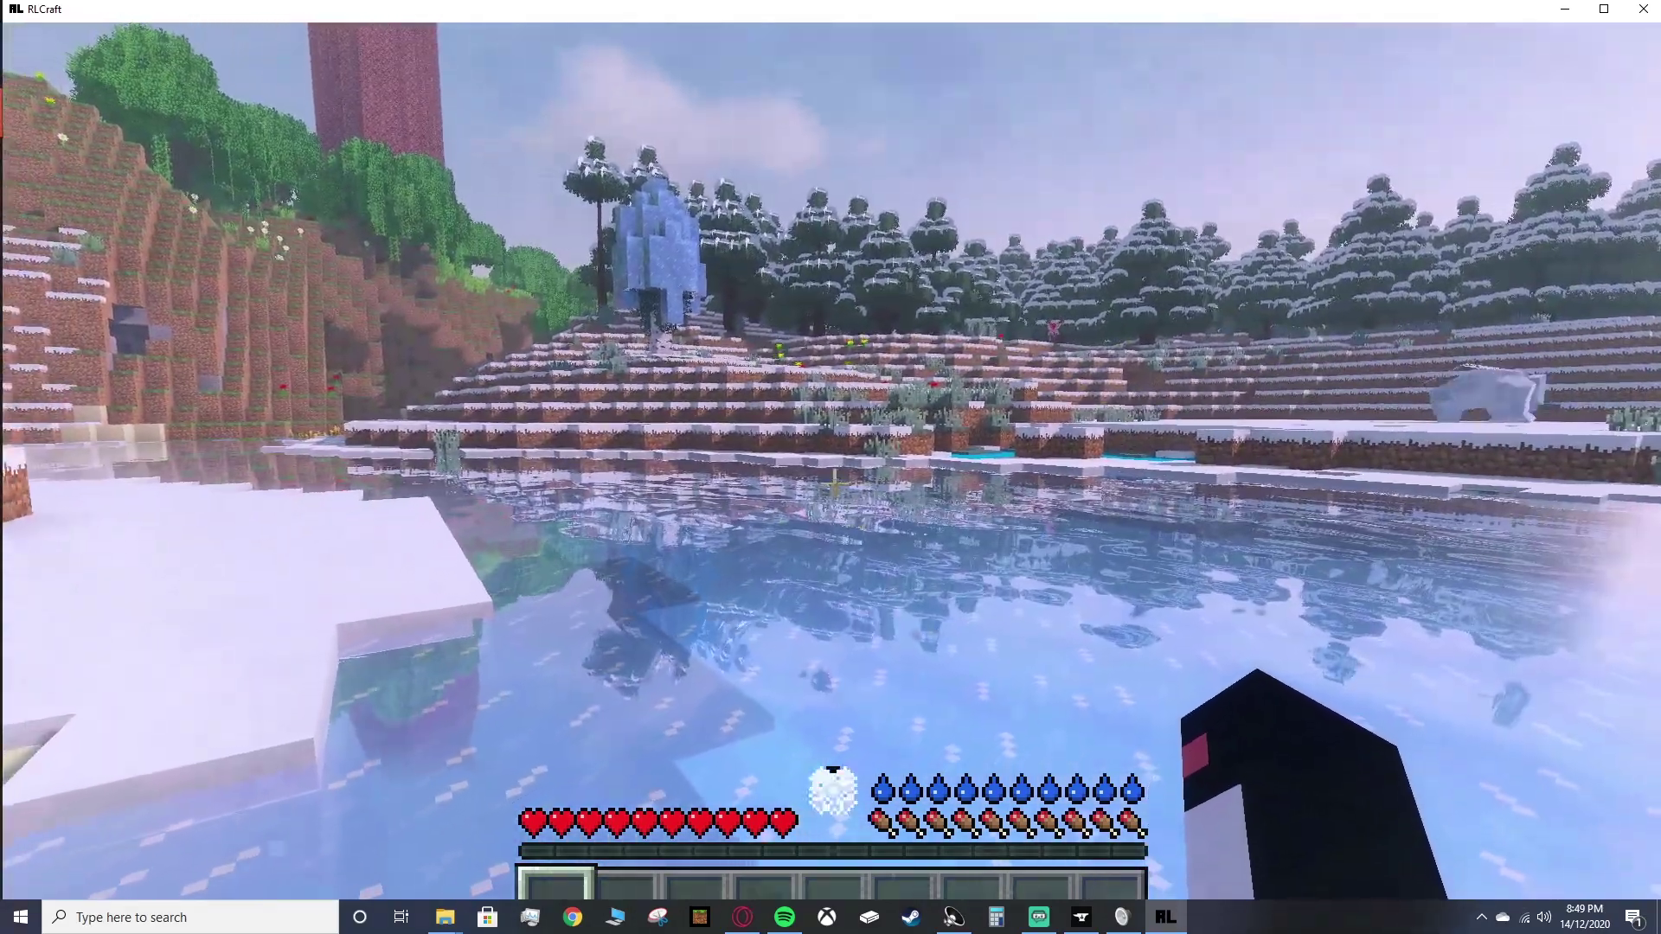